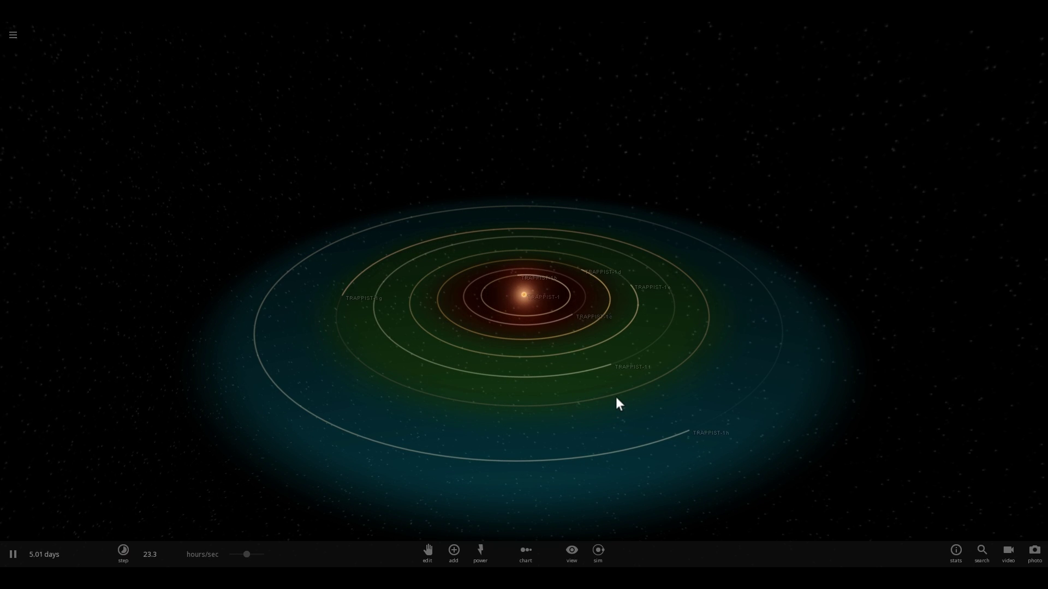
Step: Select the star TRAPPIST-1 at the centre of the planetary system
{"action": "right_click_drag", "start_coordinate": [629, 405], "coordinate": [529, 398]}
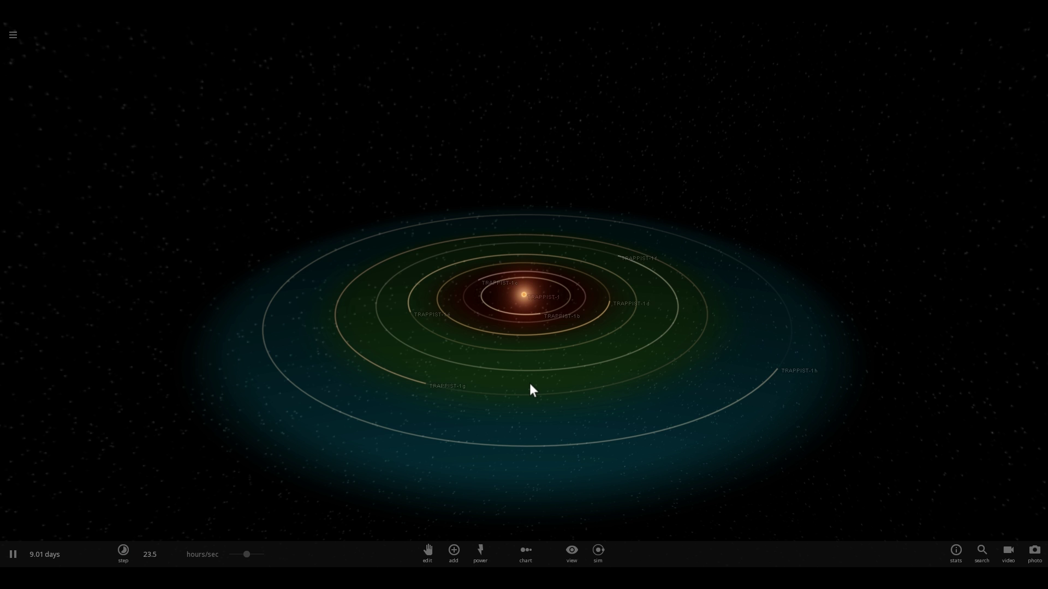
{"action": "scroll", "coordinate": [529, 386], "scroll_direction": "up", "scroll_amount": 5}
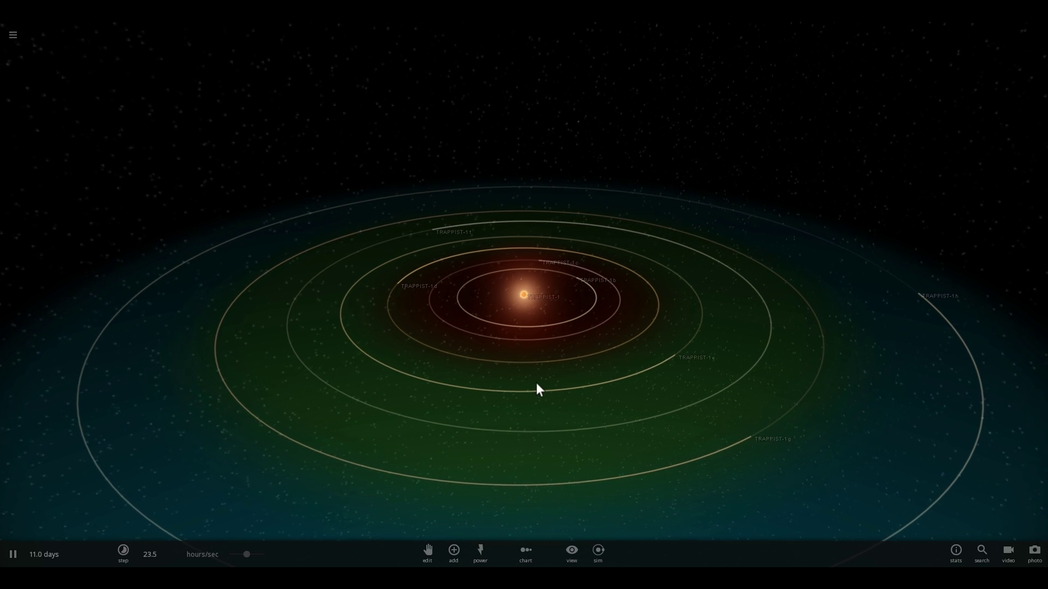
{"action": "right_click_drag", "start_coordinate": [536, 383], "coordinate": [543, 375]}
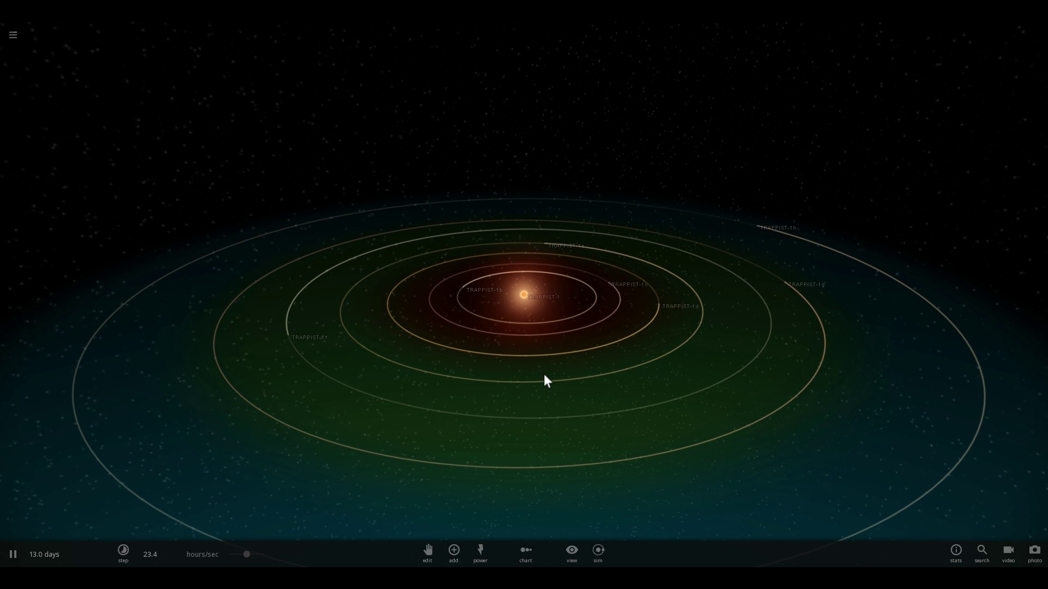
{"action": "left_click", "coordinate": [525, 302]}
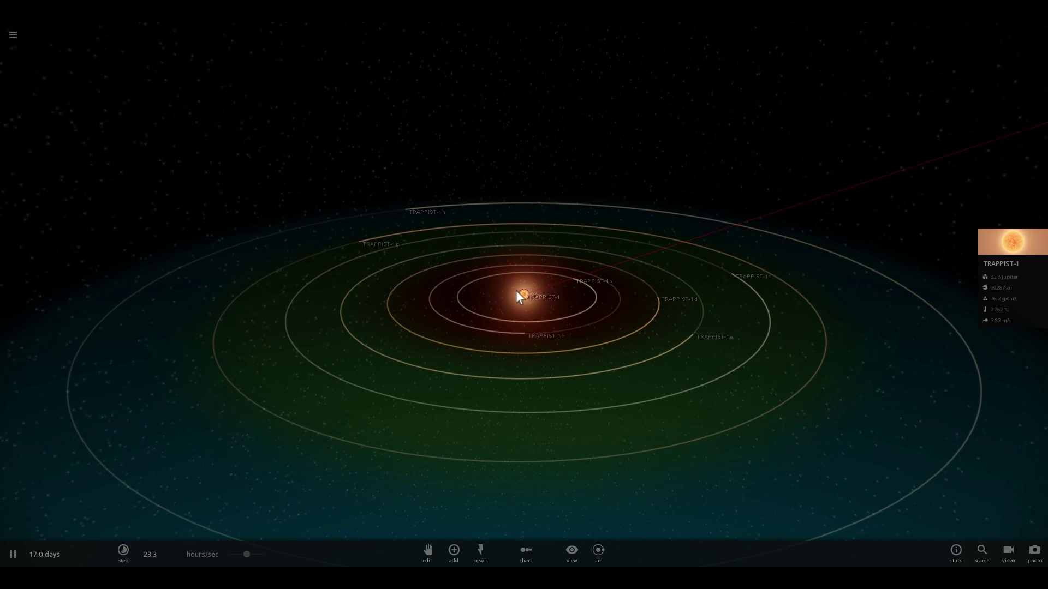
{"action": "right_click_drag", "start_coordinate": [470, 322], "coordinate": [481, 335]}
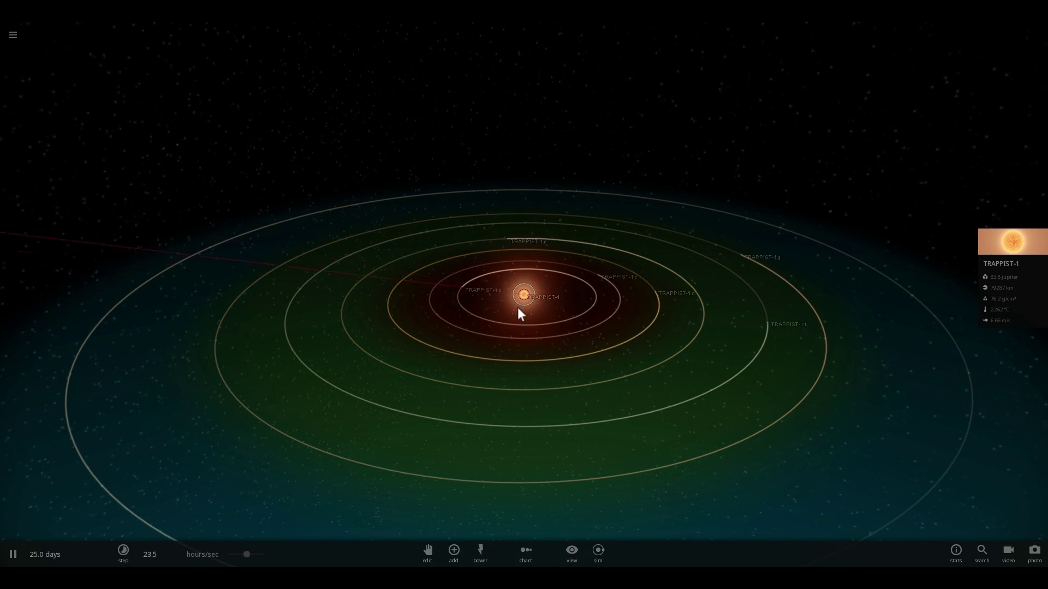
{"action": "left_click_drag", "start_coordinate": [517, 307], "coordinate": [549, 305]}
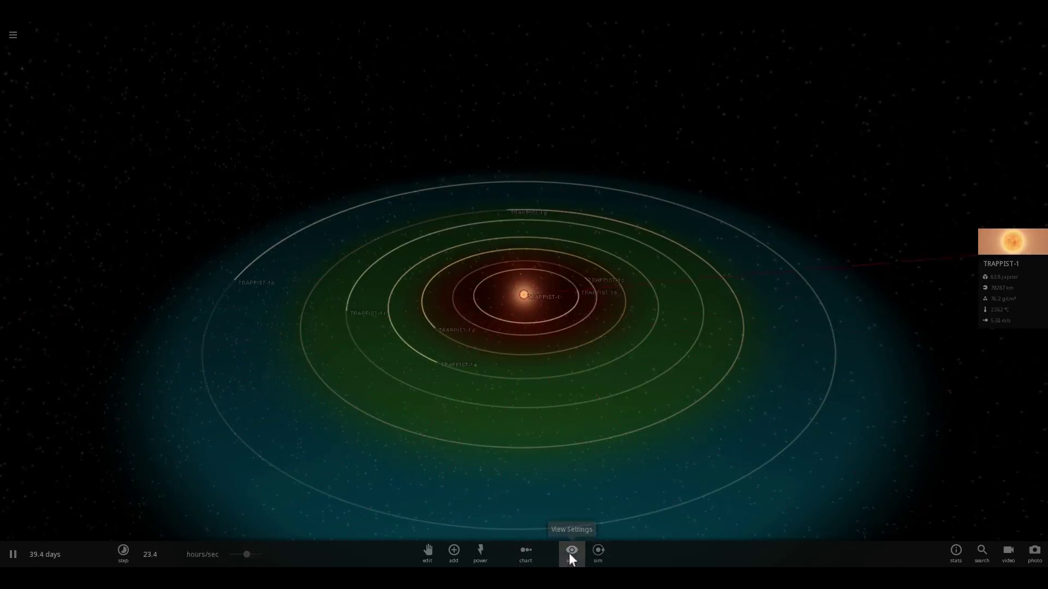
Step: Hide the habitable zones and slow the simulation to about 10 hours/sec
{"action": "left_click", "coordinate": [570, 551]}
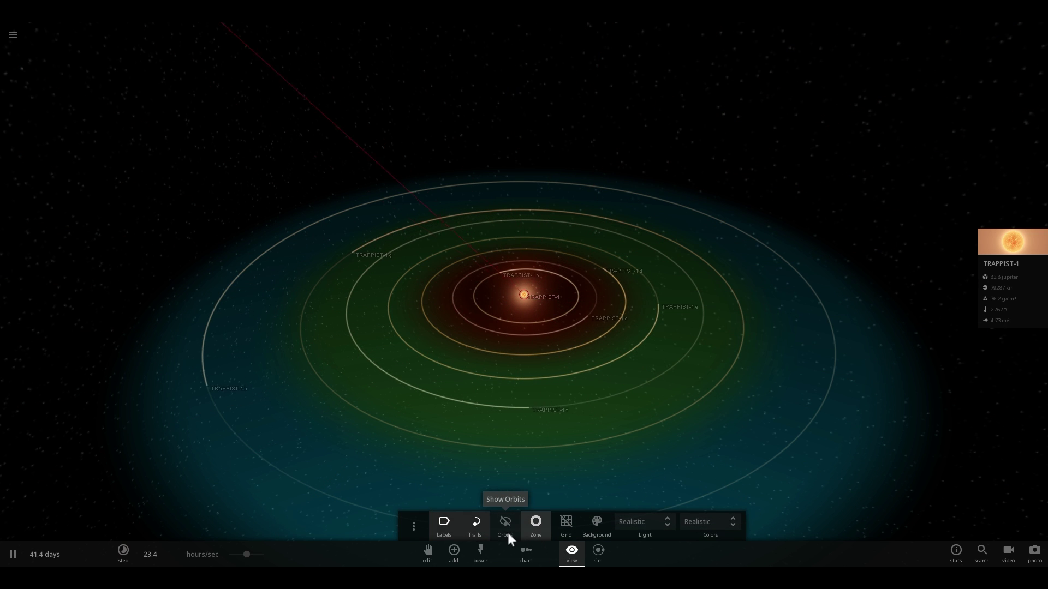
{"action": "left_click", "coordinate": [534, 530]}
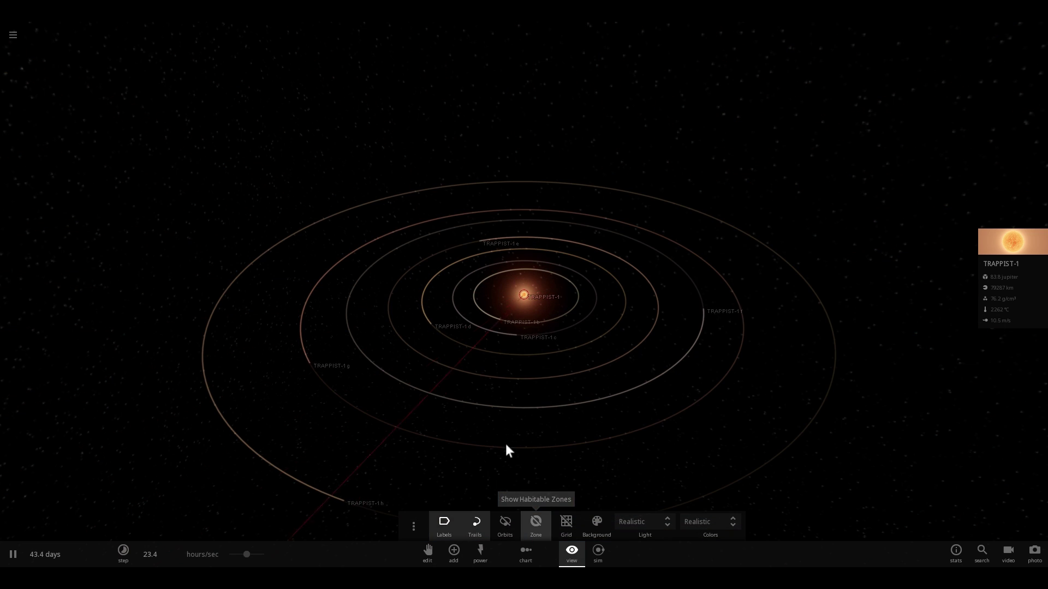
{"action": "left_click", "coordinate": [247, 554]}
Step: Place Jupiter outside the TRAPPIST-1 planets in Binary mode with balanced motion, about 66.5 million km from the star
{"action": "left_click_drag", "start_coordinate": [339, 386], "coordinate": [555, 364]}
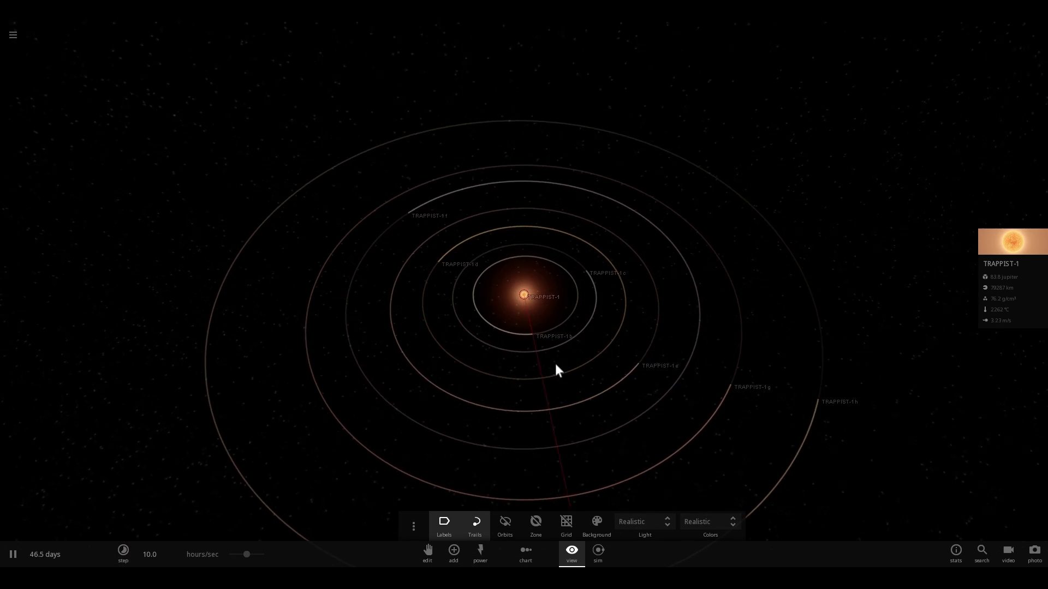
{"action": "scroll", "coordinate": [556, 364], "scroll_direction": "down", "scroll_amount": 5}
{"action": "left_click_drag", "start_coordinate": [441, 388], "coordinate": [412, 357]}
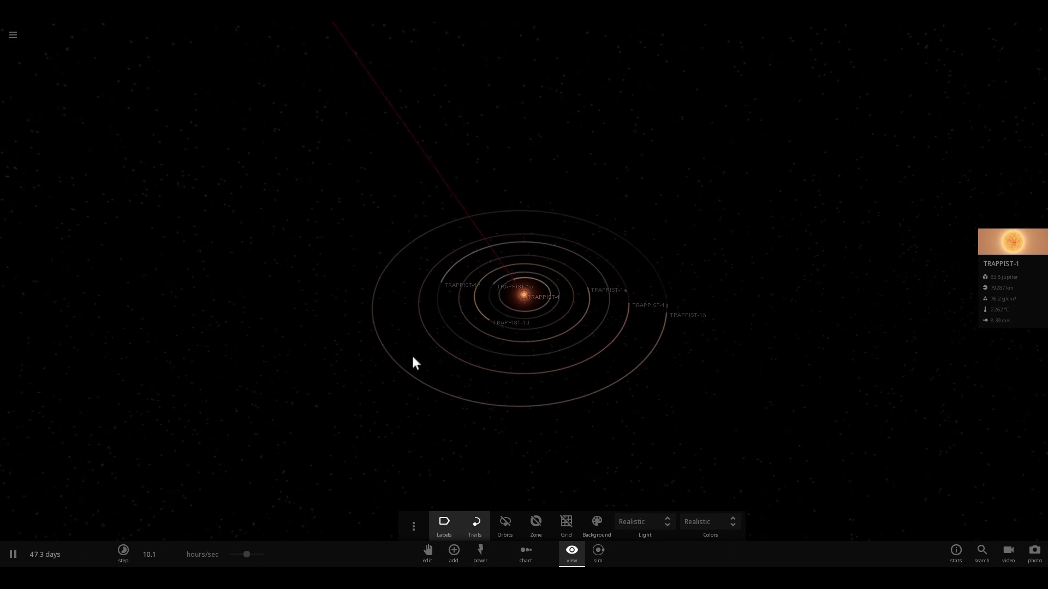
{"action": "scroll", "coordinate": [409, 368], "scroll_direction": "up", "scroll_amount": 5}
{"action": "left_click", "coordinate": [453, 551]}
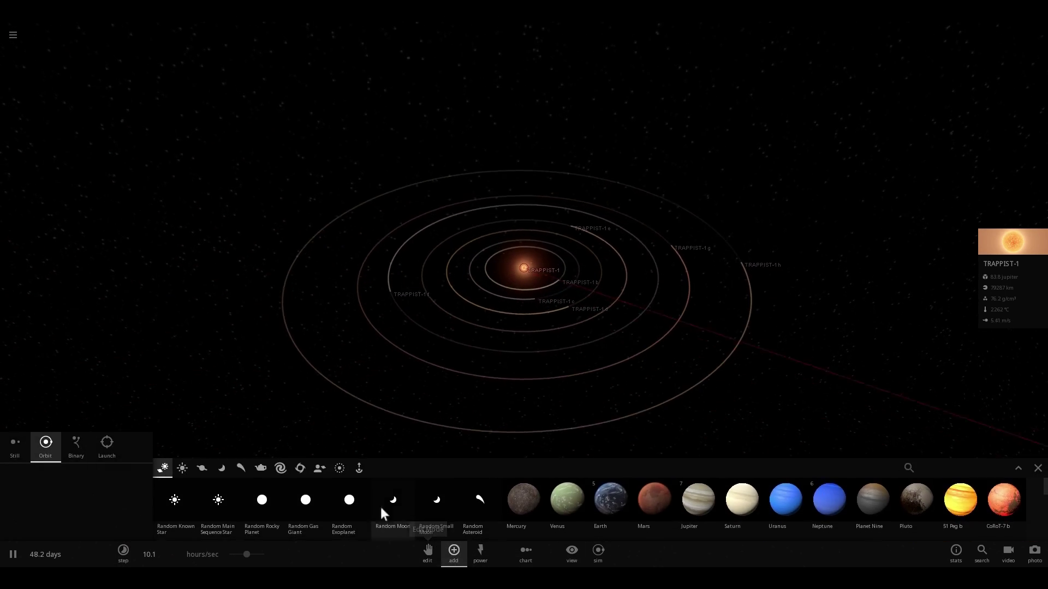
{"action": "left_click", "coordinate": [692, 508]}
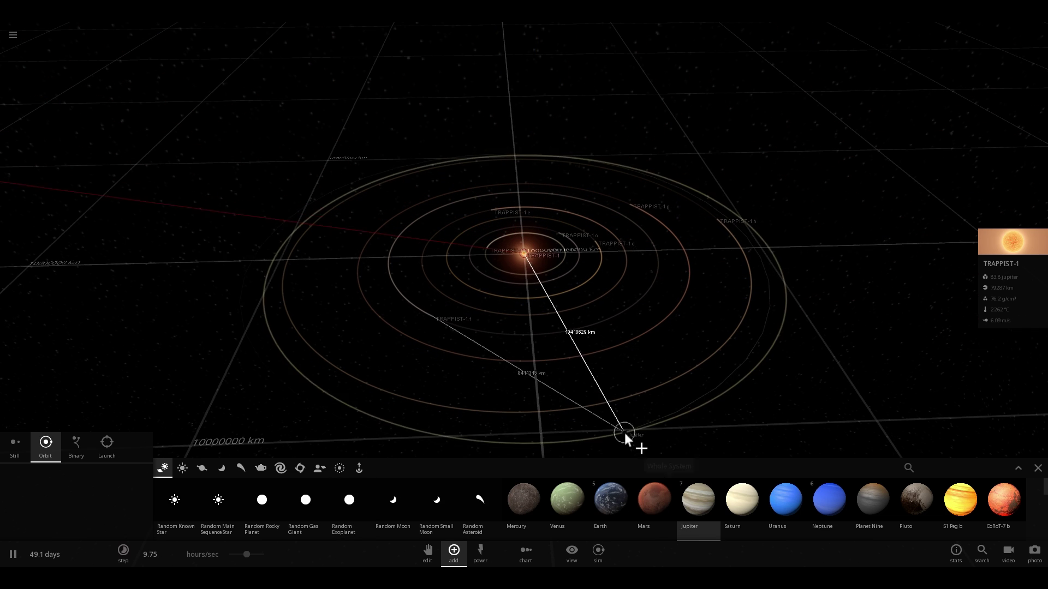
{"action": "scroll", "coordinate": [667, 413], "scroll_direction": "down", "scroll_amount": 3}
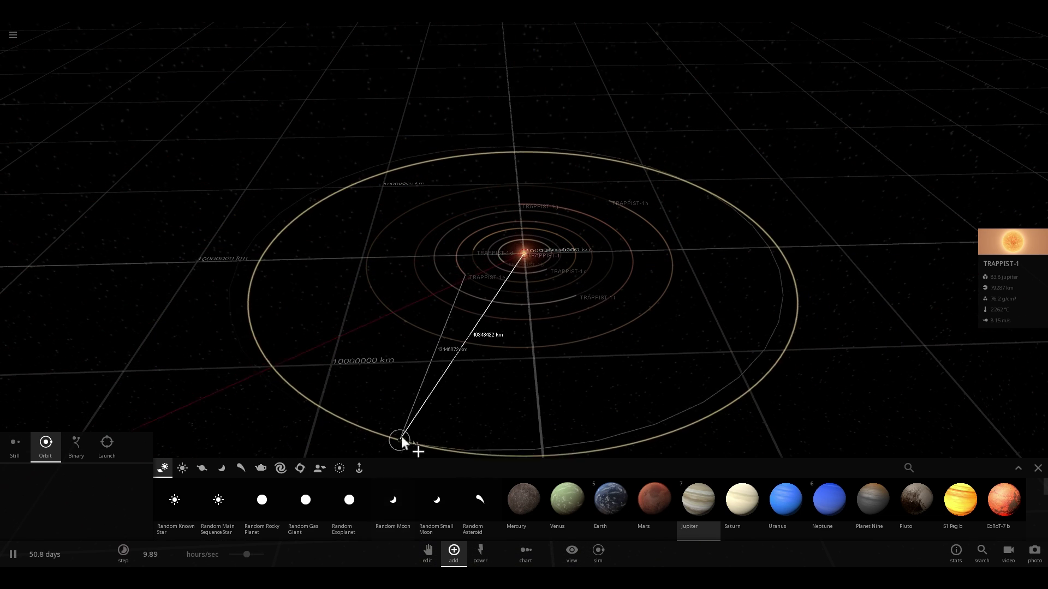
{"action": "scroll", "coordinate": [430, 391], "scroll_direction": "down", "scroll_amount": 3}
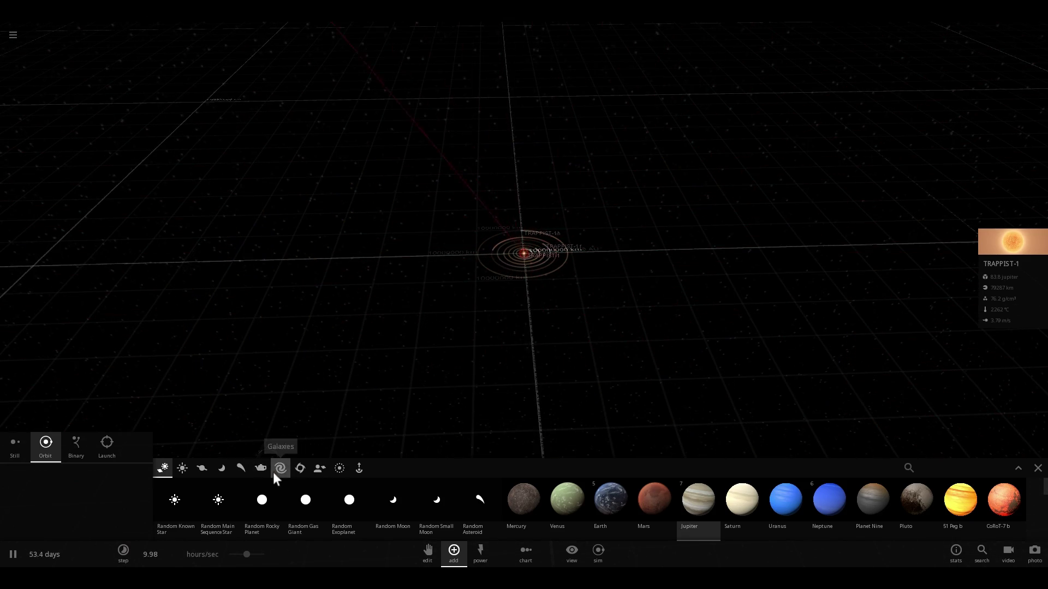
{"action": "left_click", "coordinate": [76, 444]}
{"action": "left_click", "coordinate": [200, 392]}
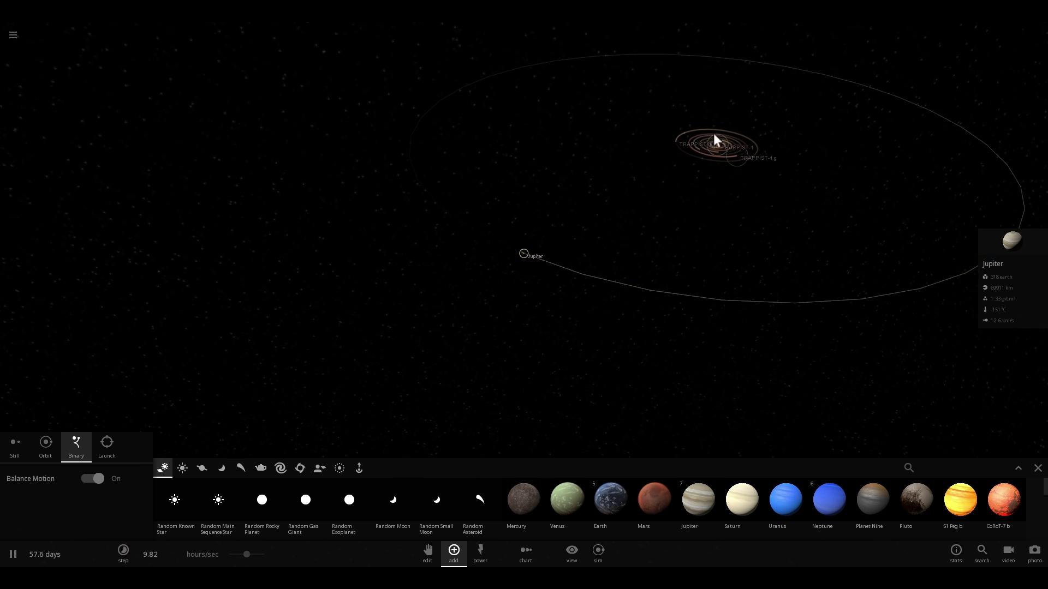
Step: Add moons to Jupiter using its object actions
{"action": "left_click", "coordinate": [1013, 251]}
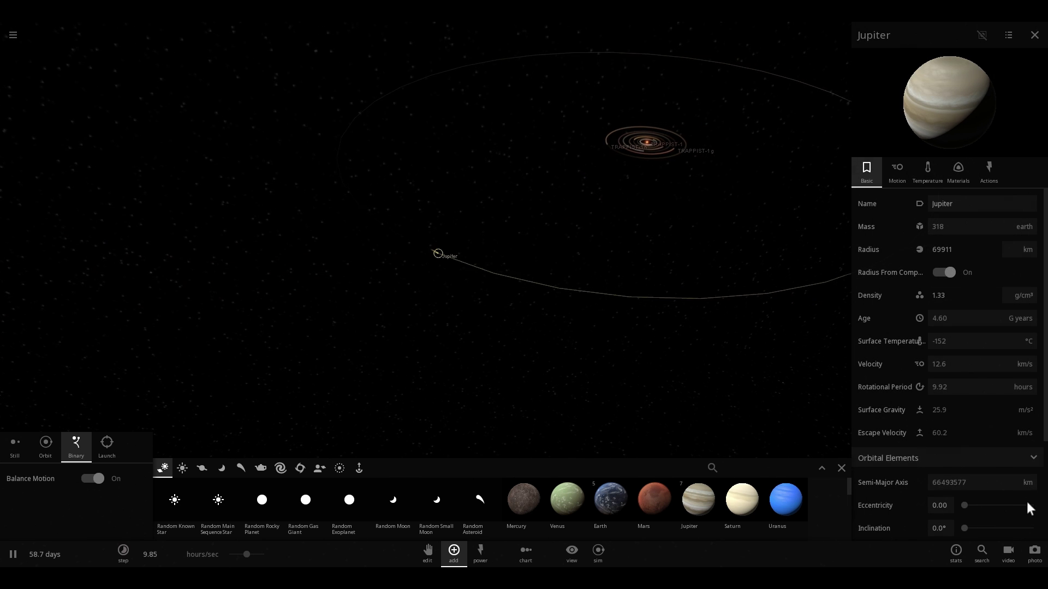
{"action": "left_click", "coordinate": [976, 176]}
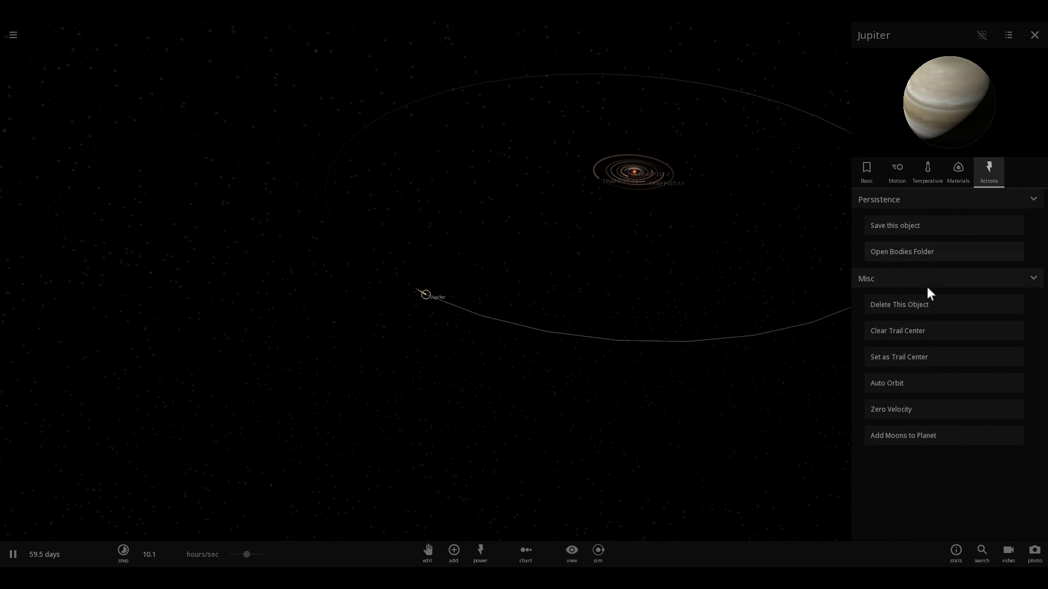
{"action": "left_click", "coordinate": [897, 436]}
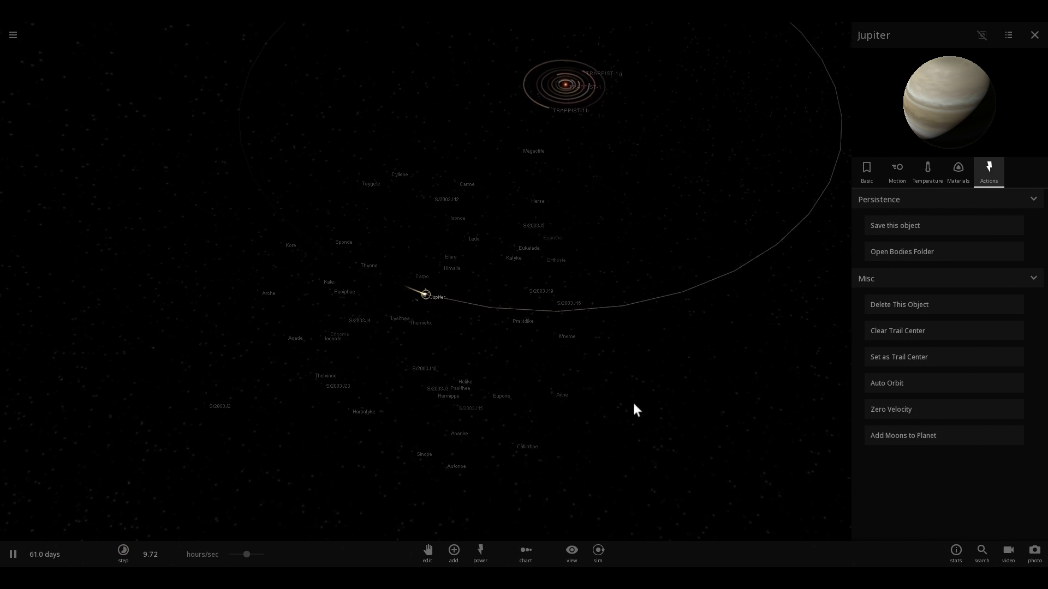
Step: Replace the trails with orbit lines to view the paths of Jupiter and its moons, and hide the orbit lines again
{"action": "left_click", "coordinate": [567, 554]}
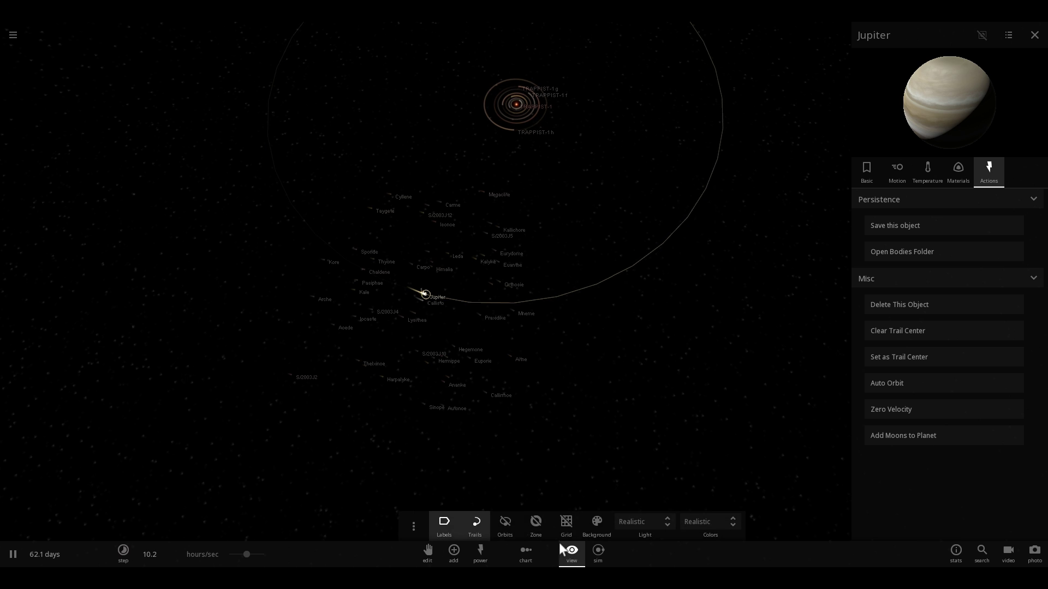
{"action": "left_click", "coordinate": [502, 528]}
{"action": "left_click", "coordinate": [474, 530]}
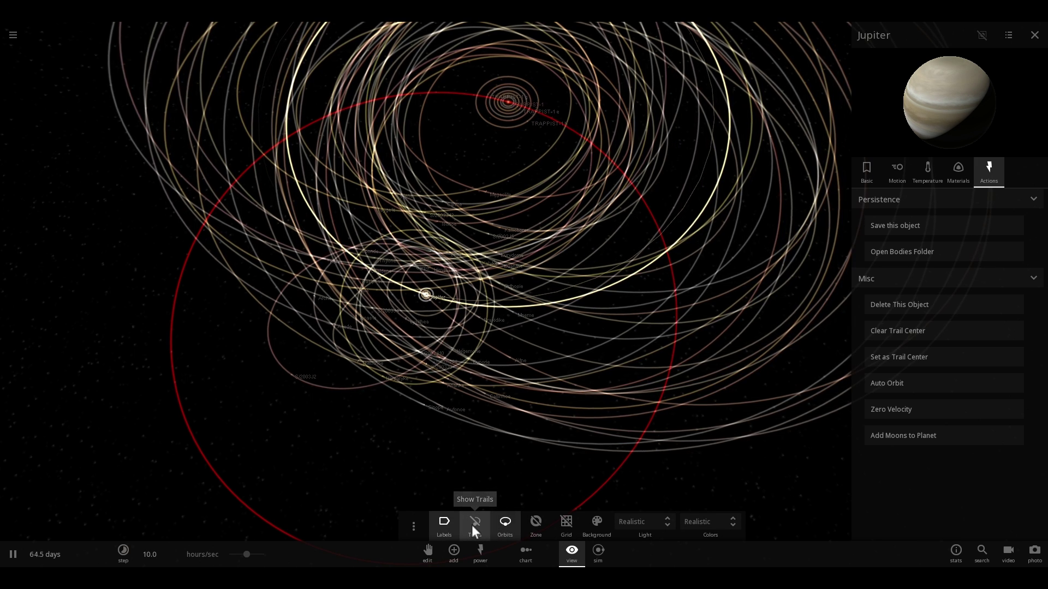
{"action": "left_click_drag", "start_coordinate": [491, 467], "coordinate": [519, 326]}
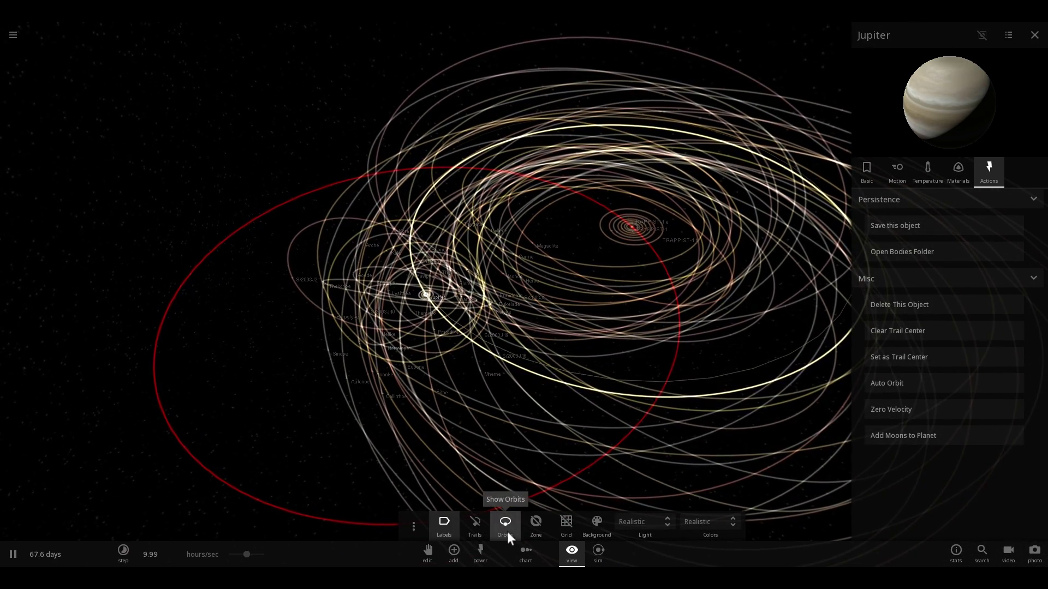
{"action": "left_click", "coordinate": [507, 532]}
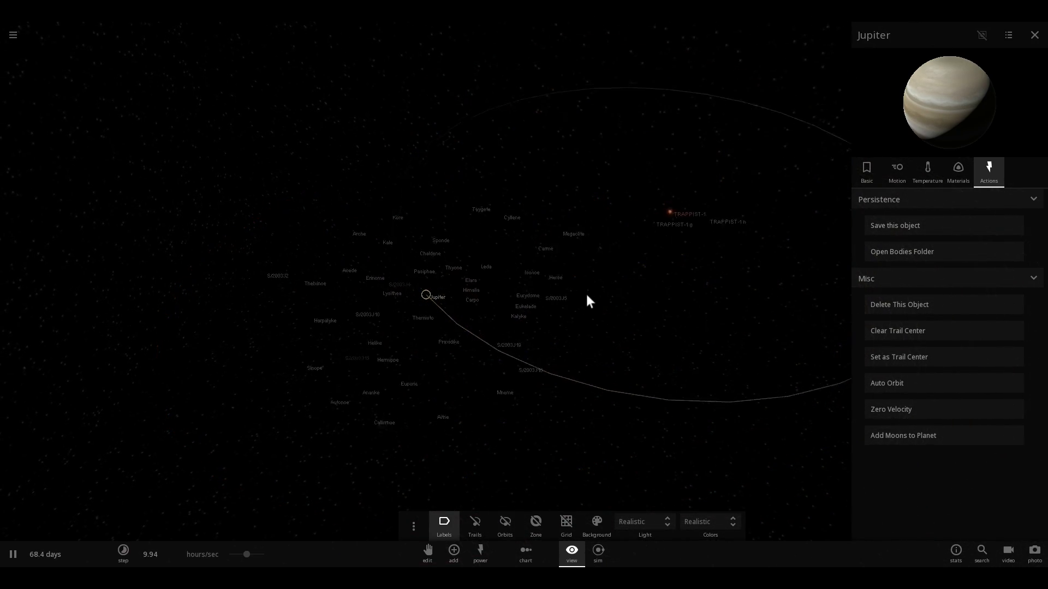
Step: Focus on the star TRAPPIST-1 and turn on the trails for its planets
{"action": "scroll", "coordinate": [588, 296], "scroll_direction": "up", "scroll_amount": 2}
{"action": "left_click_drag", "start_coordinate": [644, 246], "coordinate": [611, 268]}
{"action": "scroll", "coordinate": [611, 291], "scroll_direction": "up", "scroll_amount": 2}
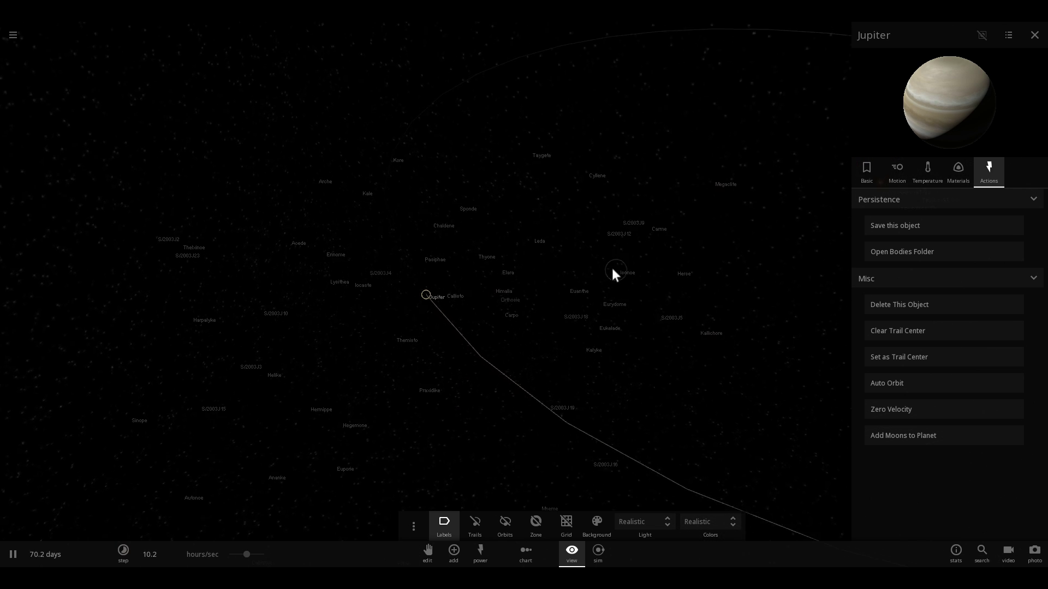
{"action": "left_click", "coordinate": [776, 165]}
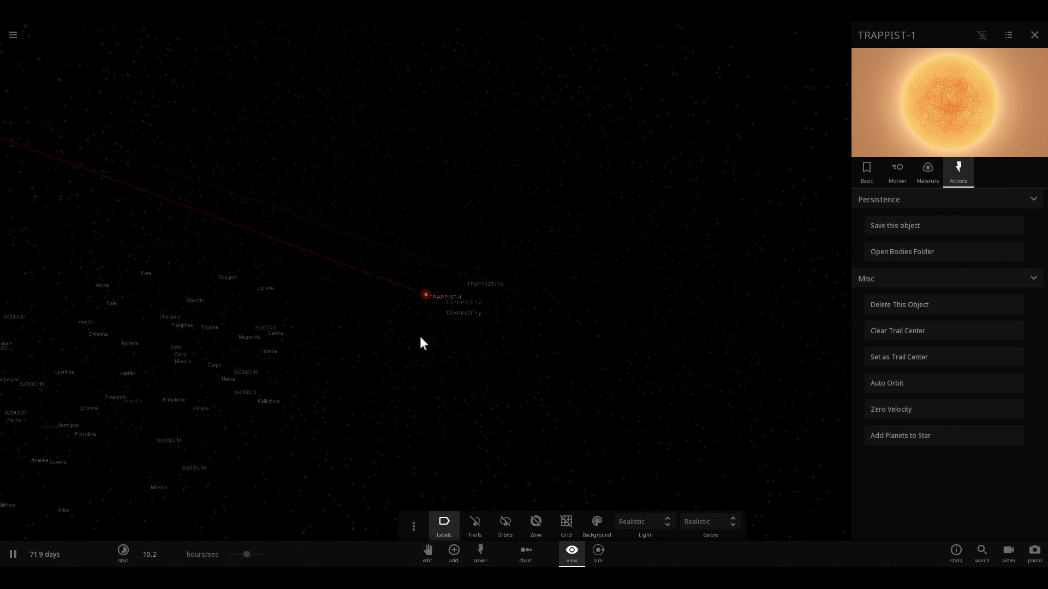
{"action": "scroll", "coordinate": [421, 336], "scroll_direction": "up", "scroll_amount": 3}
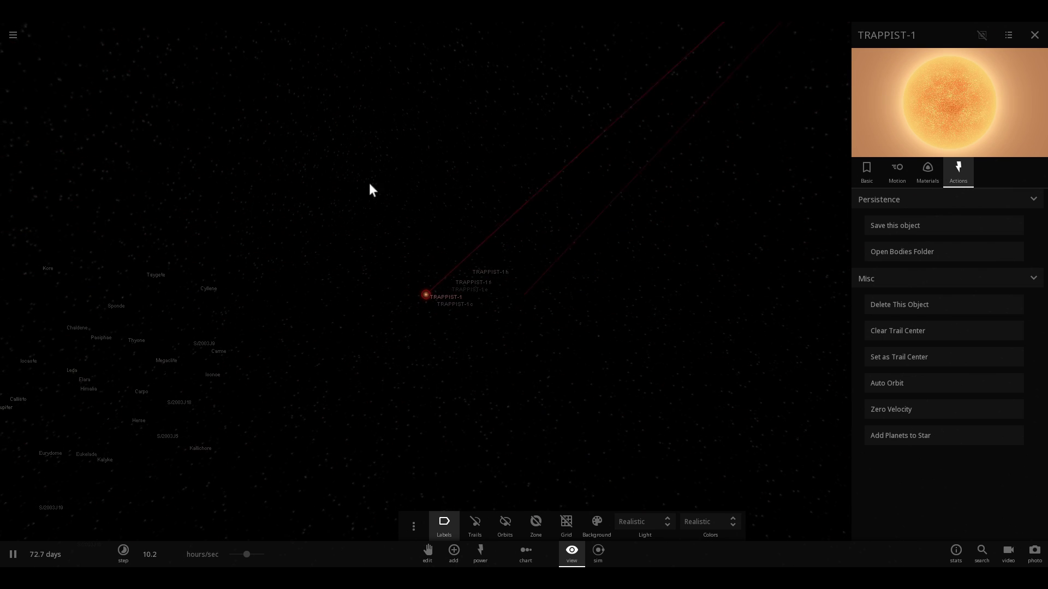
{"action": "left_click_drag", "start_coordinate": [369, 183], "coordinate": [344, 382]}
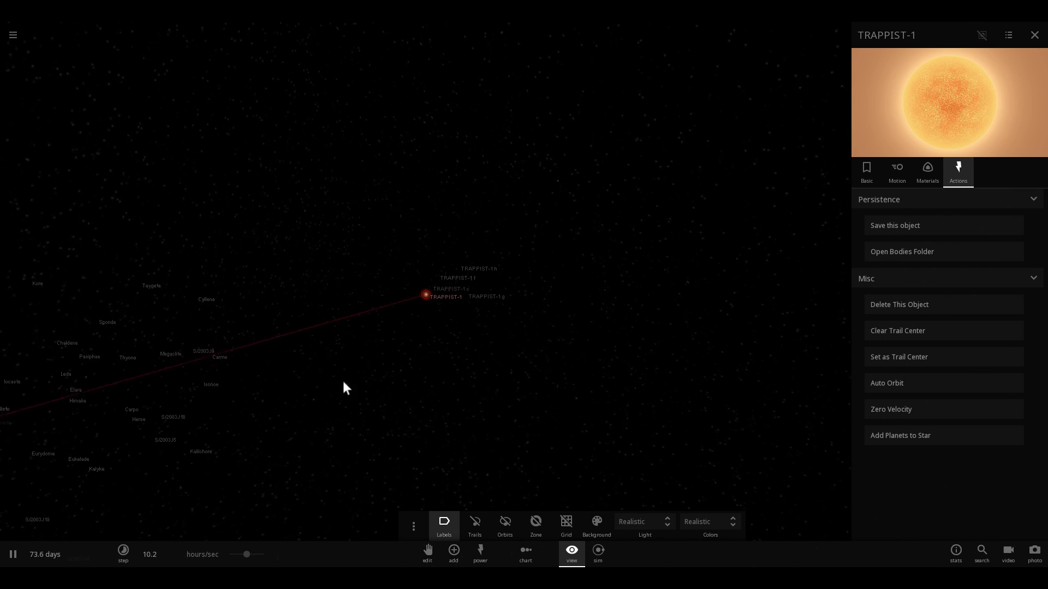
{"action": "scroll", "coordinate": [343, 381], "scroll_direction": "down", "scroll_amount": 3}
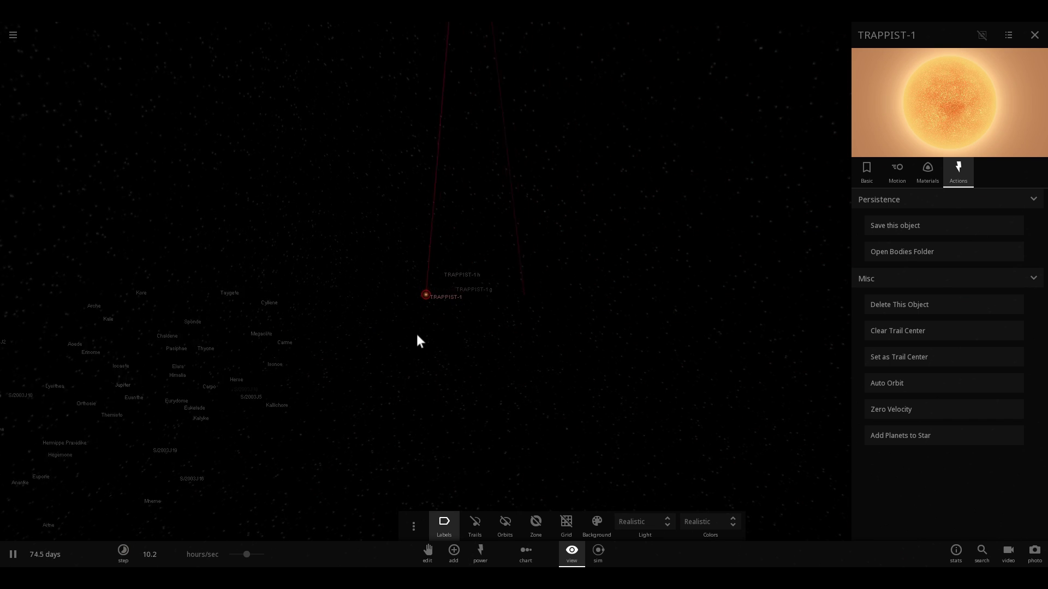
{"action": "left_click", "coordinate": [466, 525]}
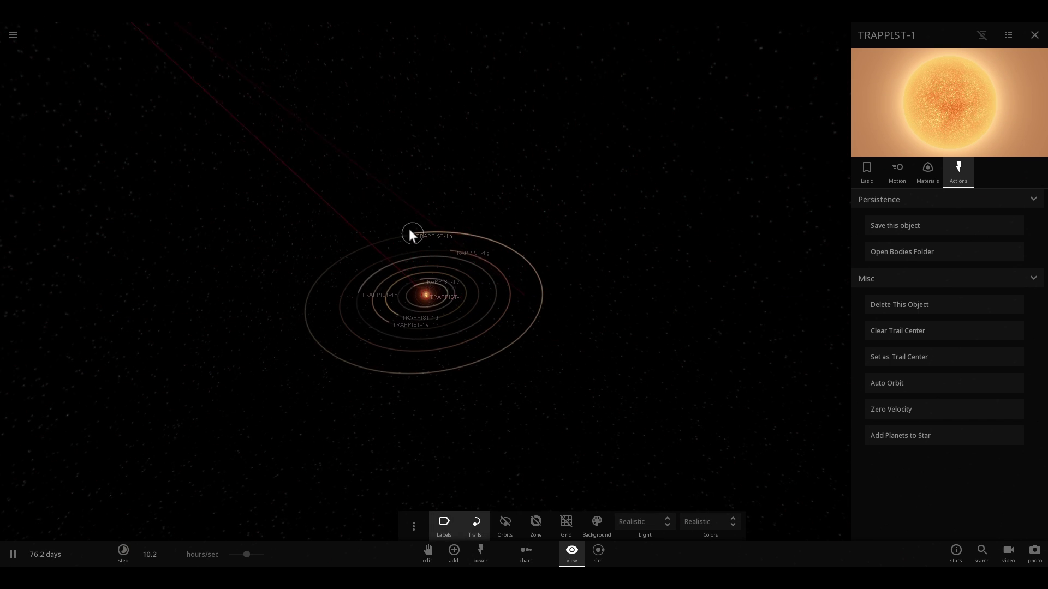
Step: Inspect the outermost planet TRAPPIST-1 h and Jupiter with its moons, and return the focus to TRAPPIST-1
{"action": "left_click", "coordinate": [411, 234]}
{"action": "scroll", "coordinate": [327, 320], "scroll_direction": "down", "scroll_amount": 2}
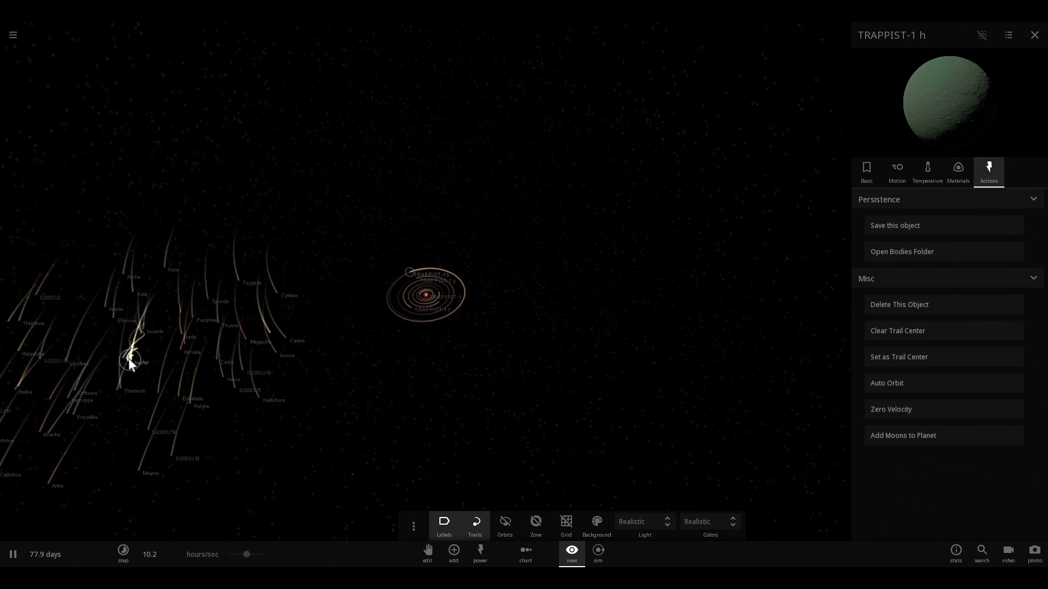
{"action": "double_click", "coordinate": [130, 359]}
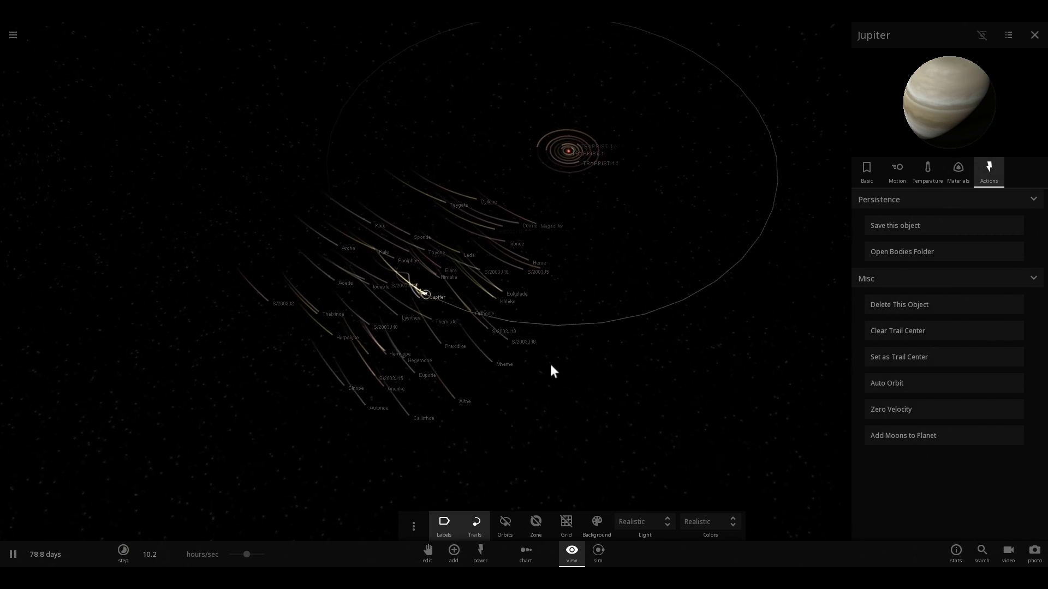
{"action": "double_click", "coordinate": [562, 150]}
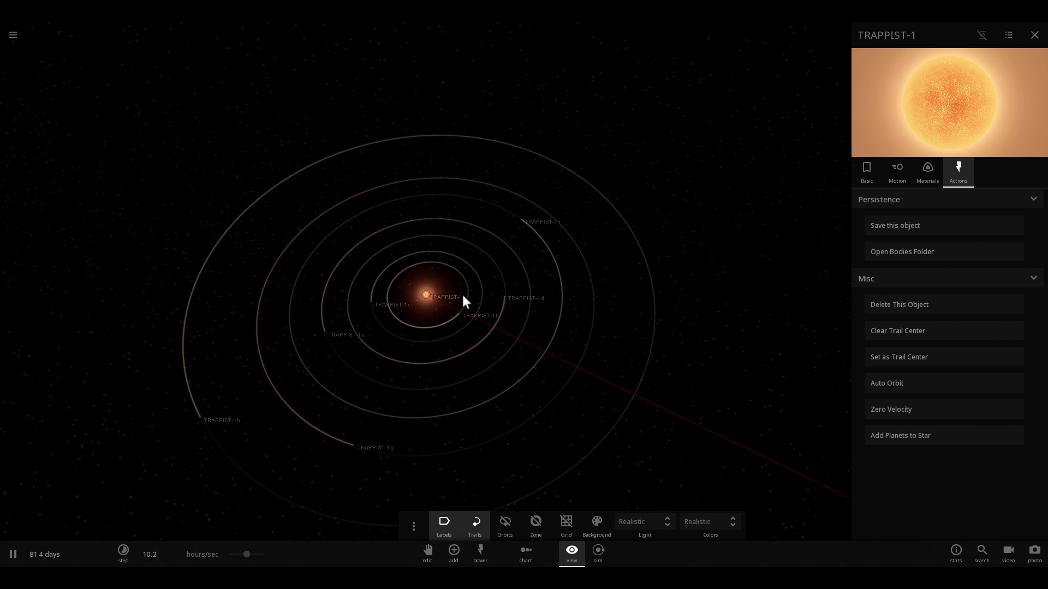
Step: Examine the orbital elements of TRAPPIST-1 h and of Jupiter among its moons
{"action": "left_click", "coordinate": [452, 552]}
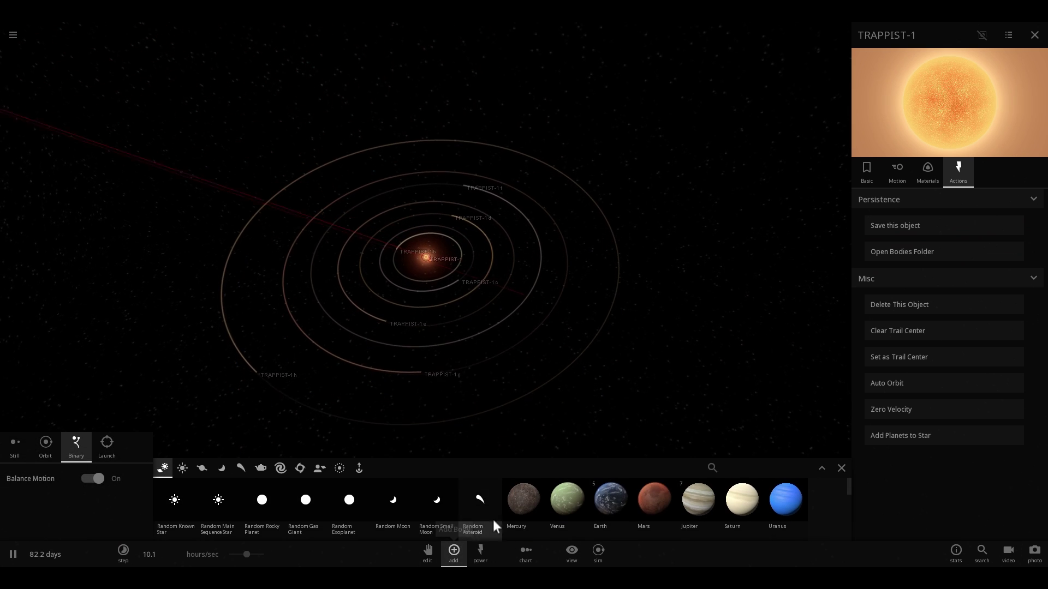
{"action": "left_click", "coordinate": [304, 400]}
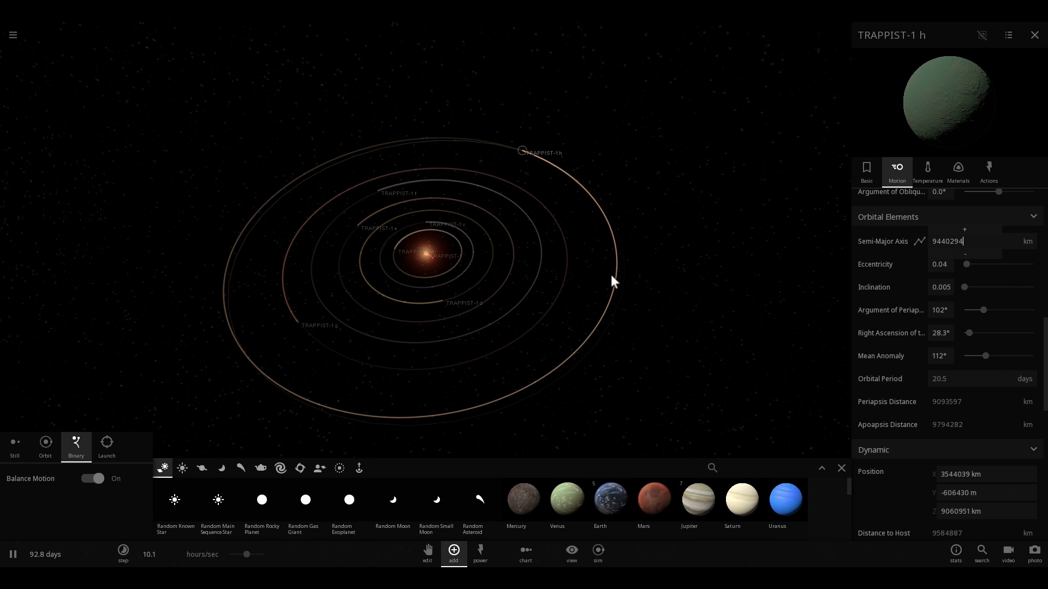
{"action": "scroll", "coordinate": [572, 270], "scroll_direction": "down", "scroll_amount": 5}
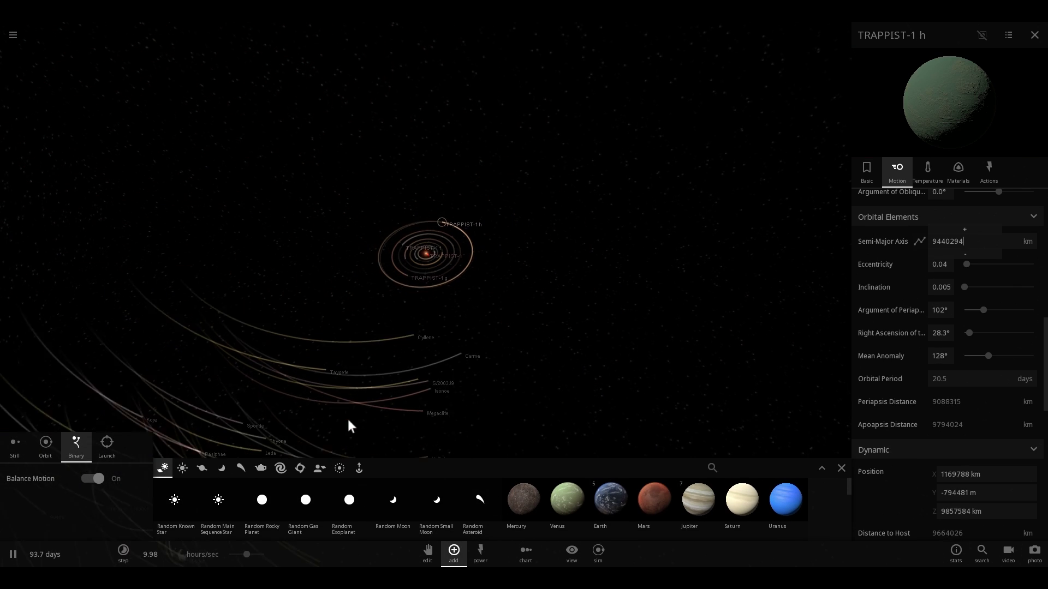
{"action": "scroll", "coordinate": [344, 419], "scroll_direction": "down", "scroll_amount": 2}
{"action": "double_click", "coordinate": [277, 443]}
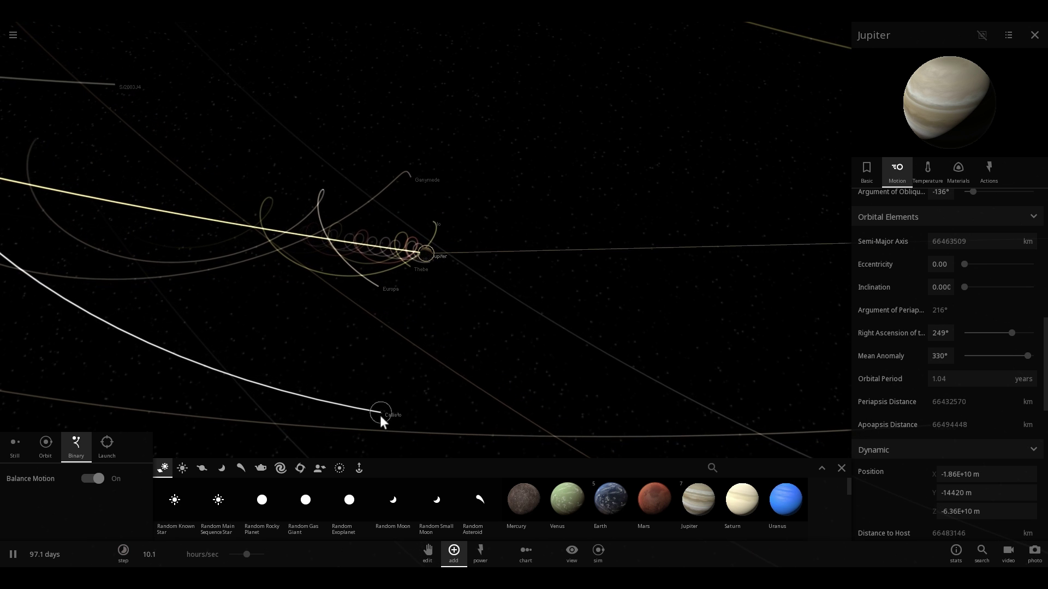
Step: Select the moon Callisto and examine its orbital elements and its path around Jupiter from several angles
{"action": "left_click", "coordinate": [380, 415]}
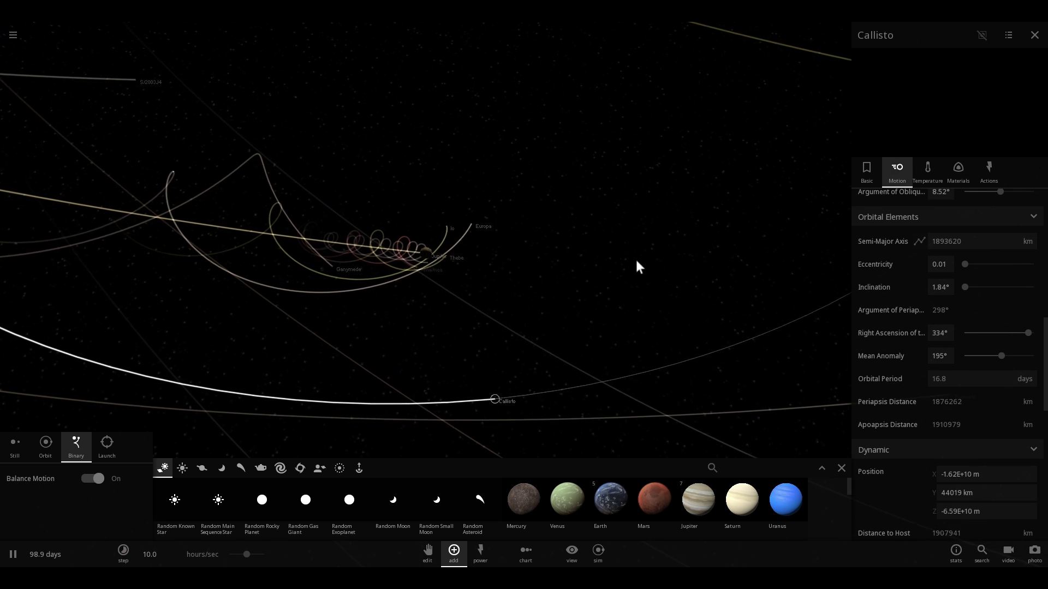
{"action": "left_click_drag", "start_coordinate": [636, 261], "coordinate": [561, 271]}
{"action": "left_click_drag", "start_coordinate": [642, 267], "coordinate": [632, 272]}
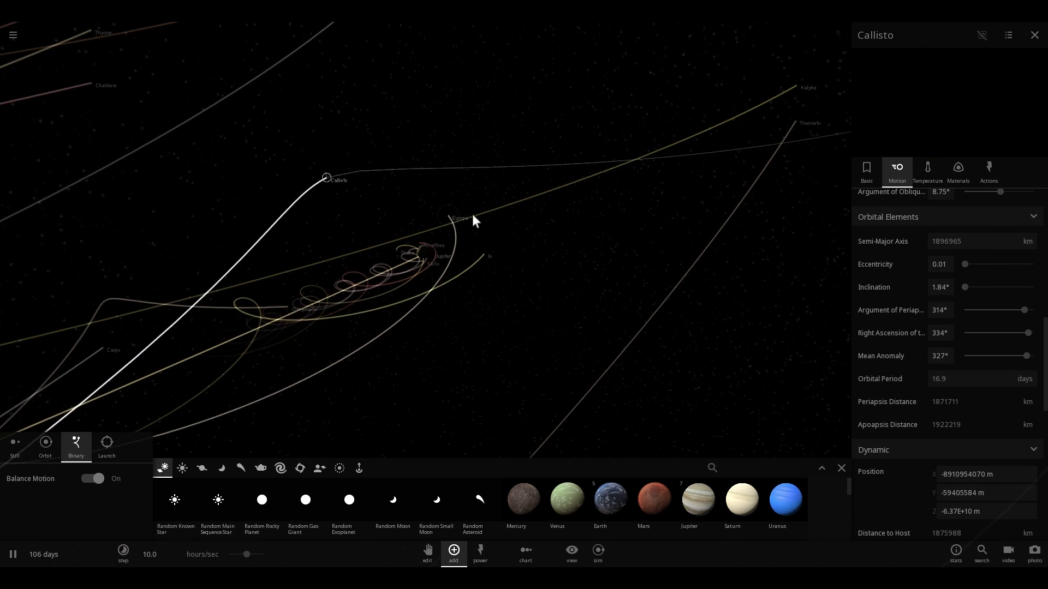
{"action": "left_click_drag", "start_coordinate": [478, 218], "coordinate": [332, 132]}
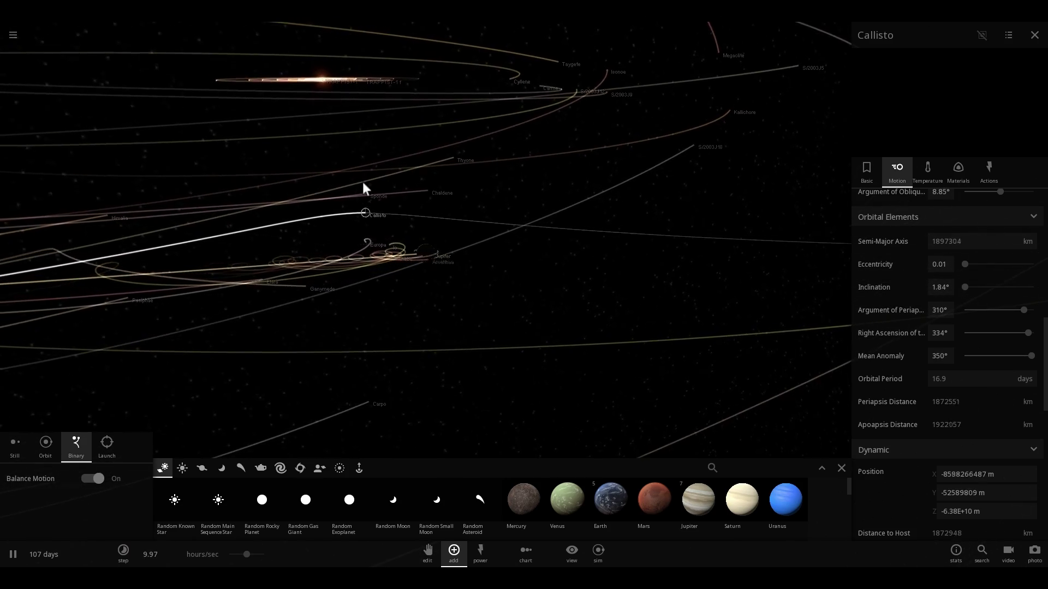
Step: Focus on Jupiter, search the star library for "tra" and preview TRAPPIST-1 beside the planet to compare sizes without placing it
{"action": "double_click", "coordinate": [423, 258]}
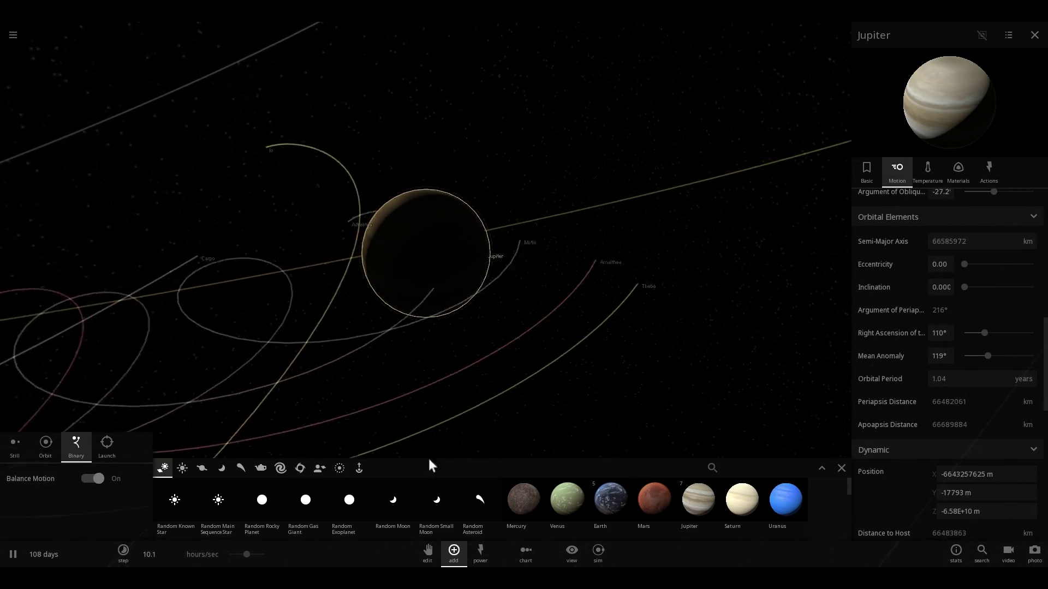
{"action": "left_click", "coordinate": [183, 468]}
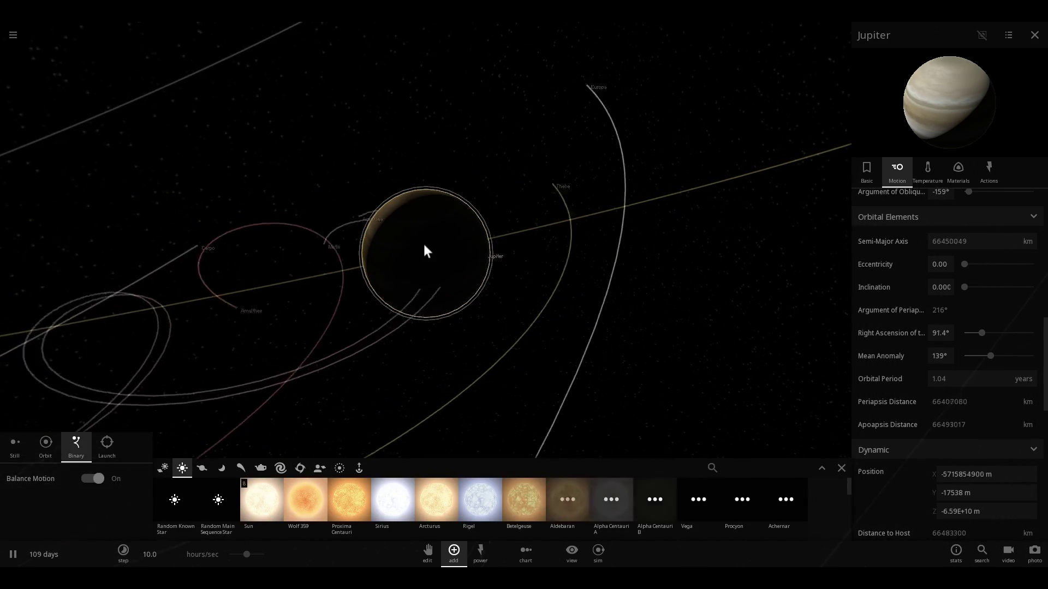
{"action": "left_click", "coordinate": [746, 468]}
{"action": "type", "text": "tra"}
{"action": "left_click", "coordinate": [306, 499]}
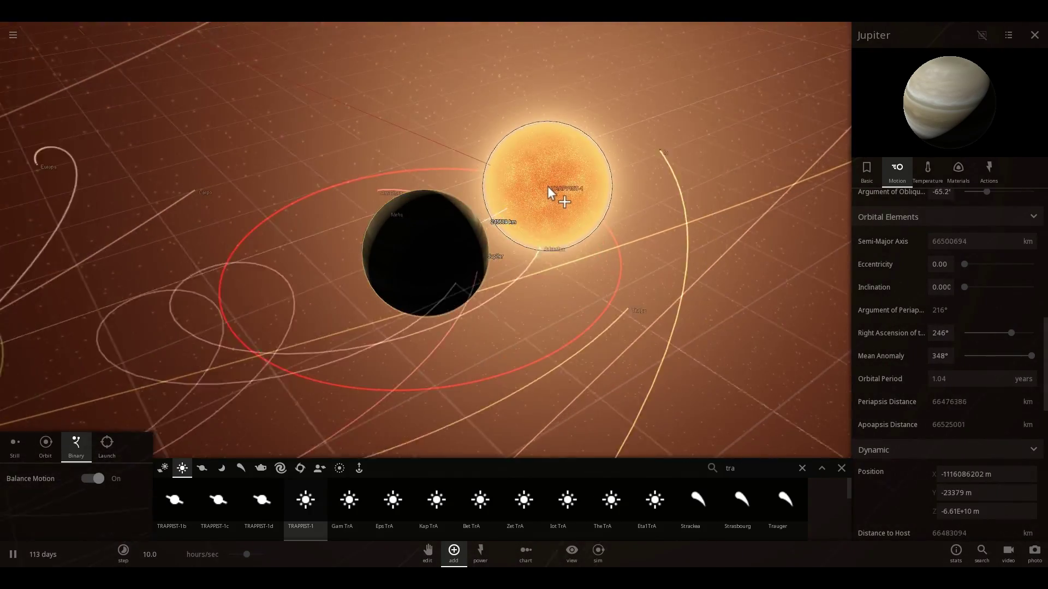
{"action": "key", "text": "Escape"}
Step: Compare the extent of the TRAPPIST-1 planets' orbits with the spread of Jupiter's moons in a wide view
{"action": "scroll", "coordinate": [654, 290], "scroll_direction": "down", "scroll_amount": 4}
{"action": "right_click_drag", "start_coordinate": [597, 295], "coordinate": [490, 271]}
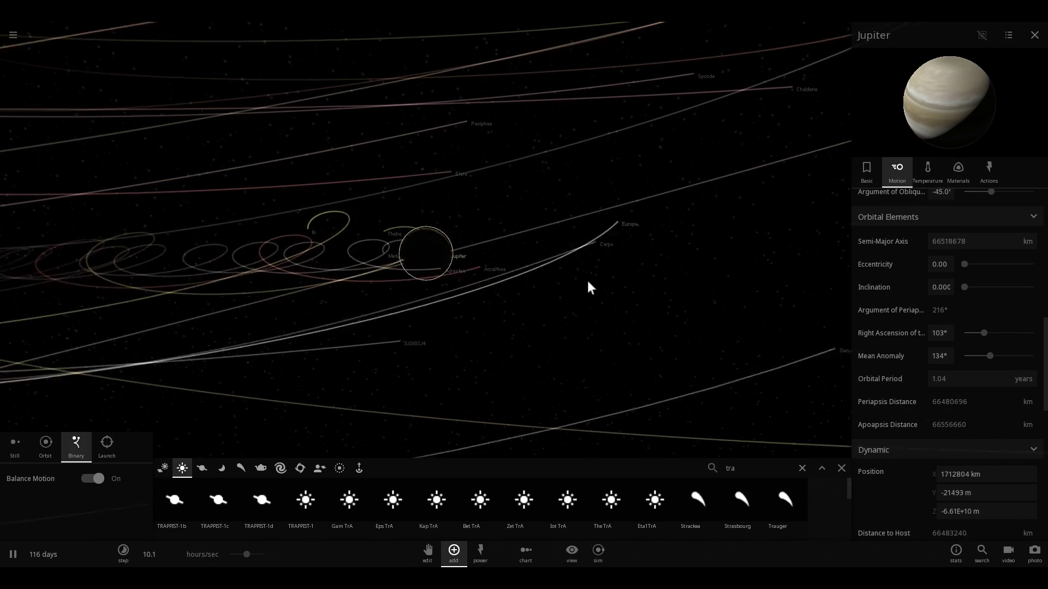
{"action": "scroll", "coordinate": [588, 283], "scroll_direction": "down", "scroll_amount": 7}
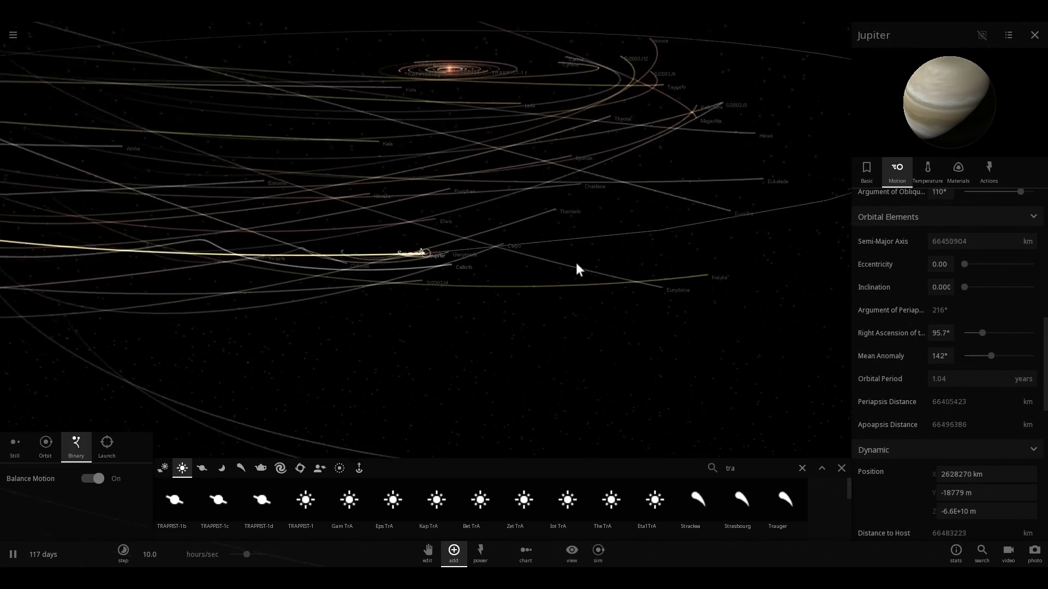
{"action": "left_click_drag", "start_coordinate": [577, 268], "coordinate": [396, 174]}
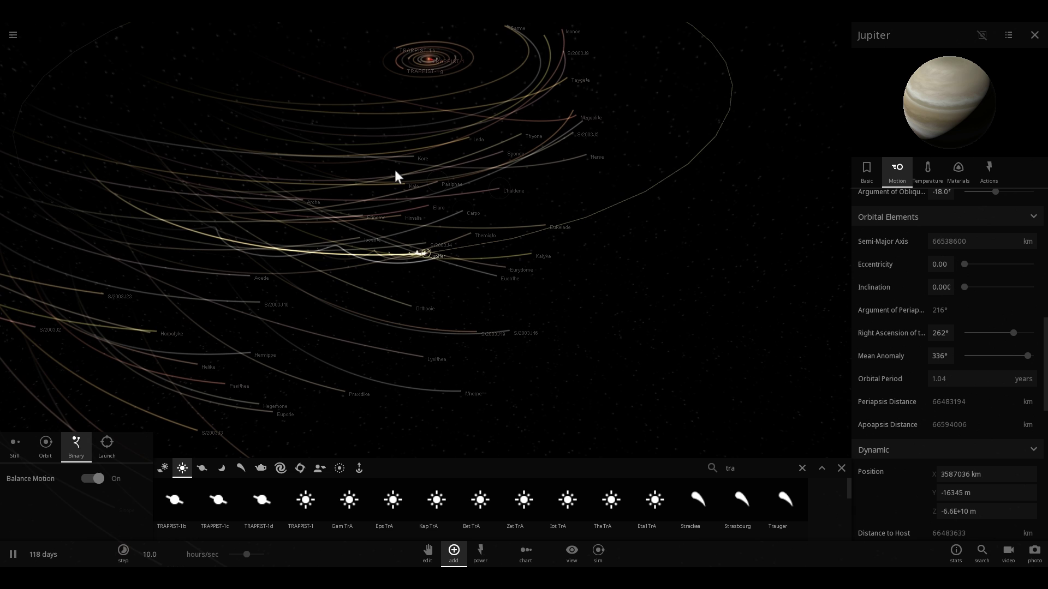
Step: Open the Proxima b exoplanet simulation and focus on the planet Proxima b with its whole orbit in view
{"action": "left_click", "coordinate": [17, 35]}
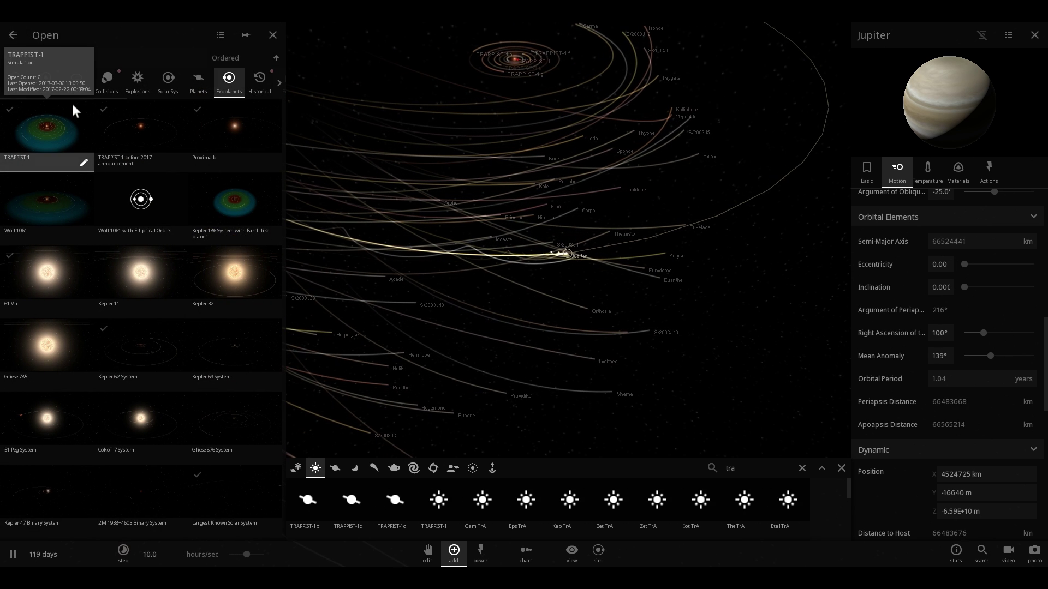
{"action": "left_click", "coordinate": [207, 111]}
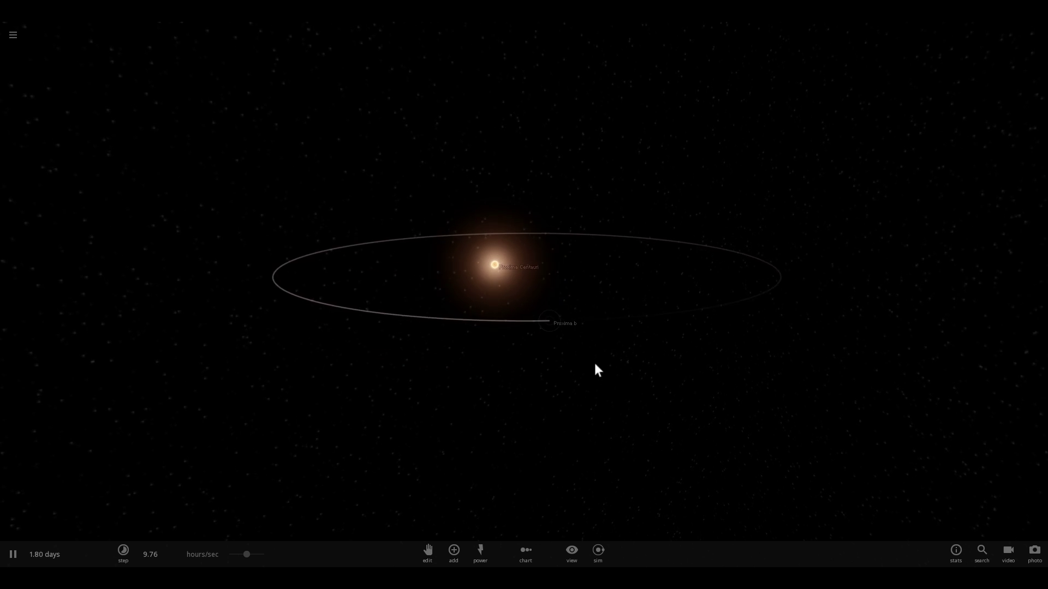
{"action": "double_click", "coordinate": [532, 296]}
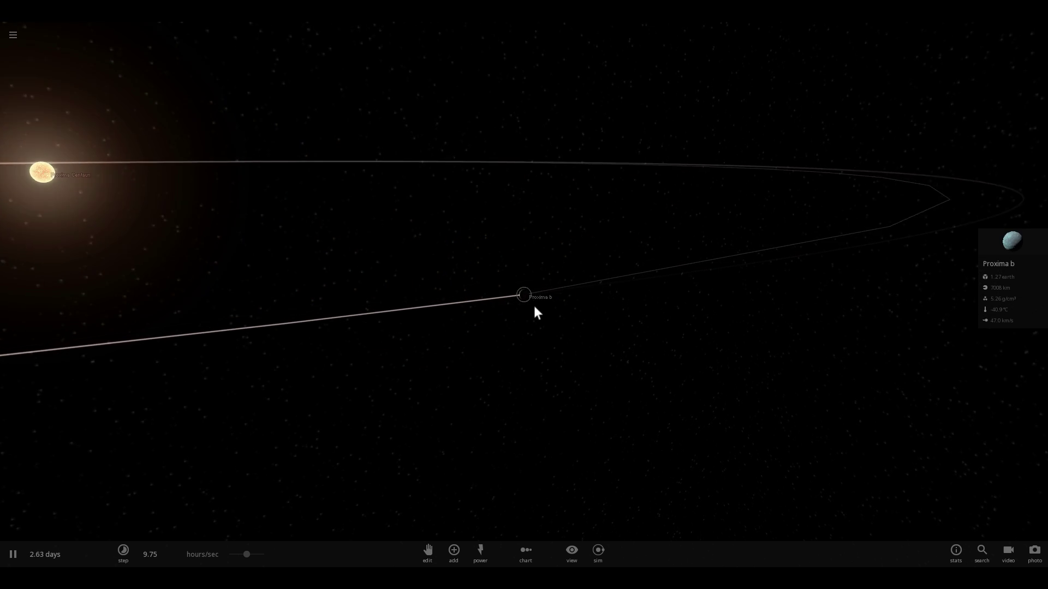
{"action": "right_click_drag", "start_coordinate": [532, 303], "coordinate": [423, 332]}
{"action": "scroll", "coordinate": [468, 326], "scroll_direction": "down", "scroll_amount": 4}
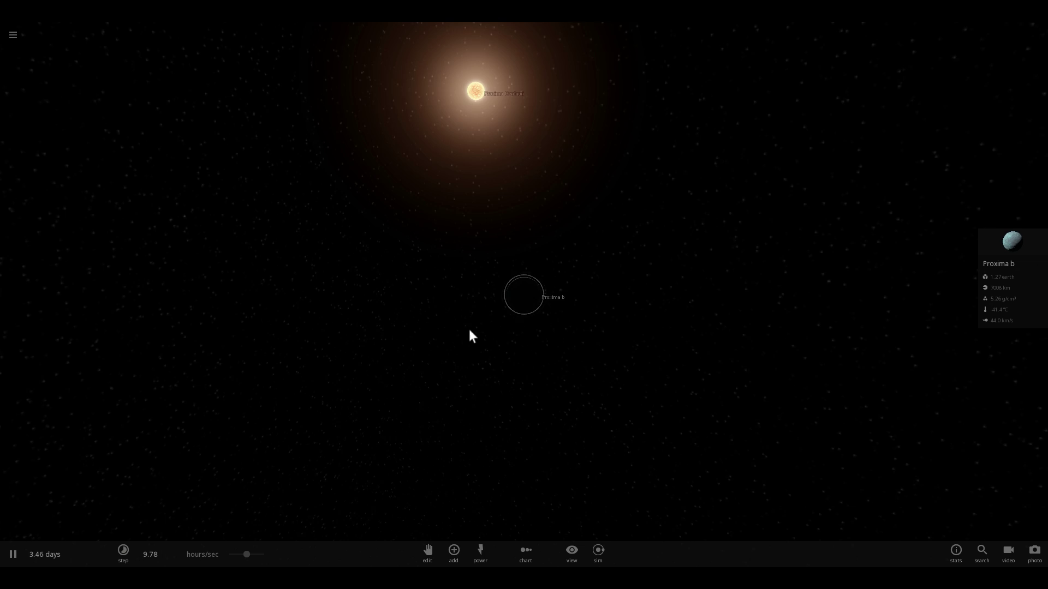
{"action": "scroll", "coordinate": [469, 325], "scroll_direction": "down", "scroll_amount": 10}
{"action": "right_click_drag", "start_coordinate": [478, 302], "coordinate": [512, 398]}
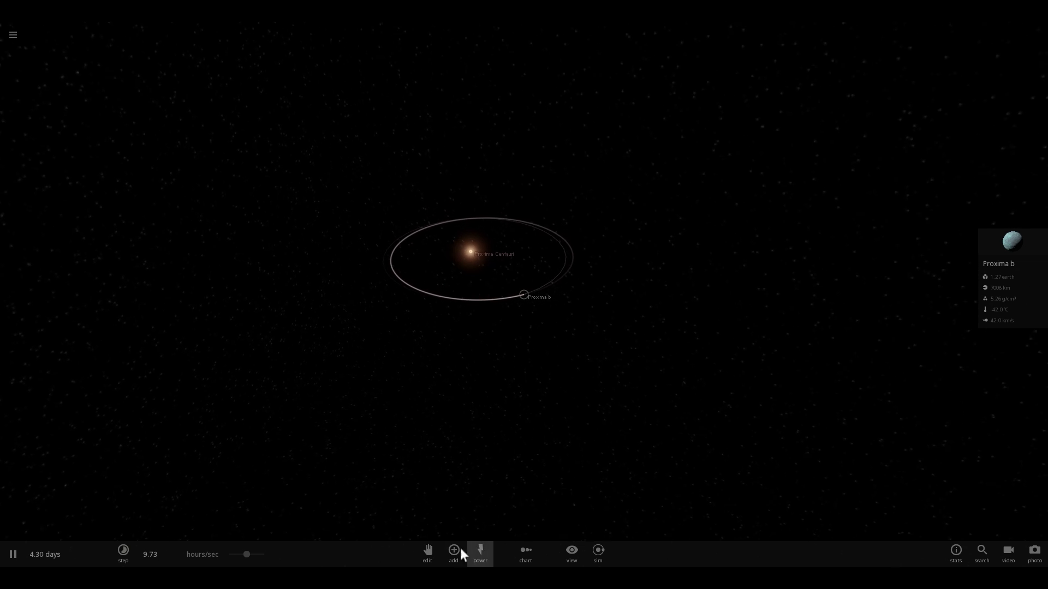
Step: Place Jupiter in a wide orbit around Proxima Centauri and add its moons
{"action": "left_click", "coordinate": [454, 553]}
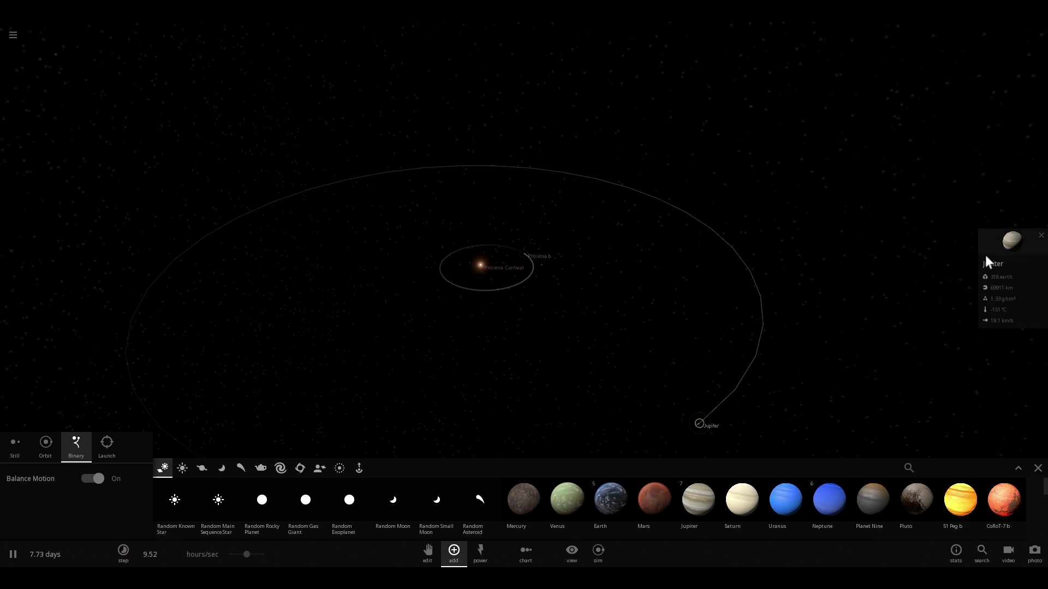
{"action": "left_click", "coordinate": [984, 255]}
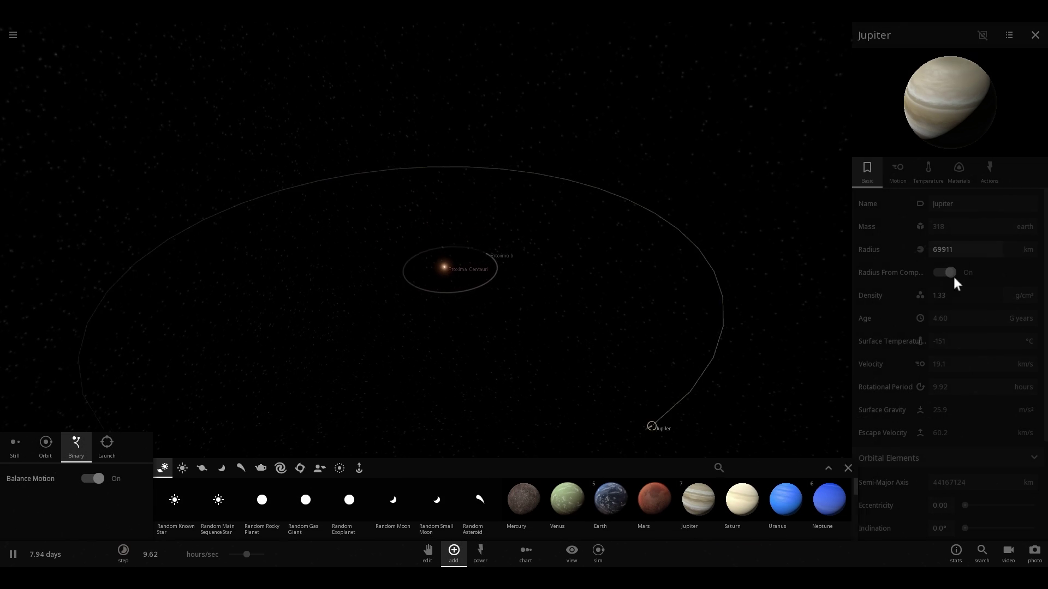
{"action": "left_click", "coordinate": [988, 173]}
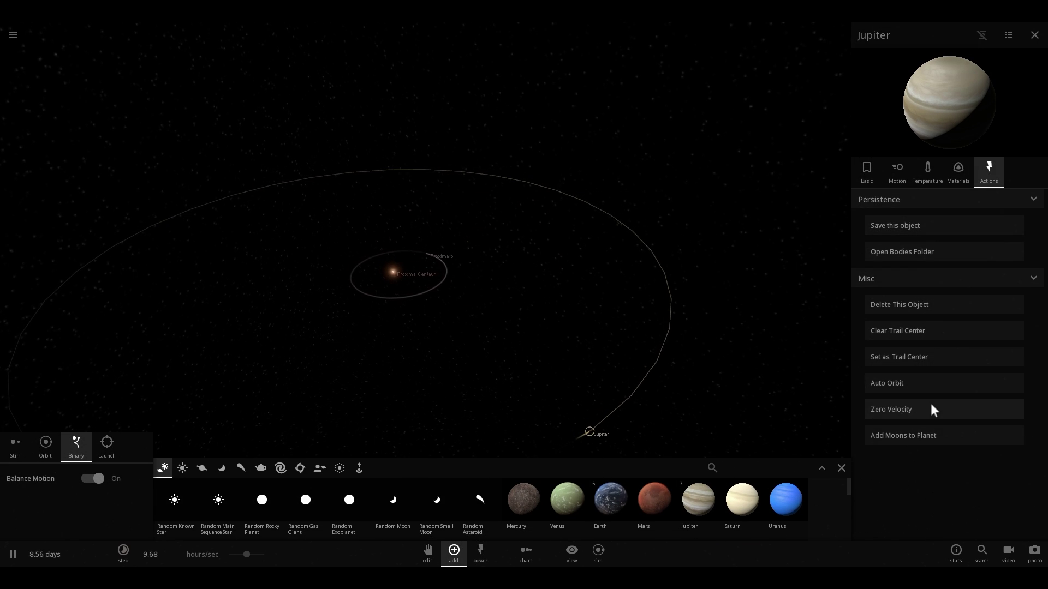
{"action": "left_click", "coordinate": [929, 435]}
Step: Inspect the surroundings of Proxima Centauri, and focus on Jupiter to view the trails of its moons
{"action": "scroll", "coordinate": [697, 382], "scroll_direction": "down", "scroll_amount": 3}
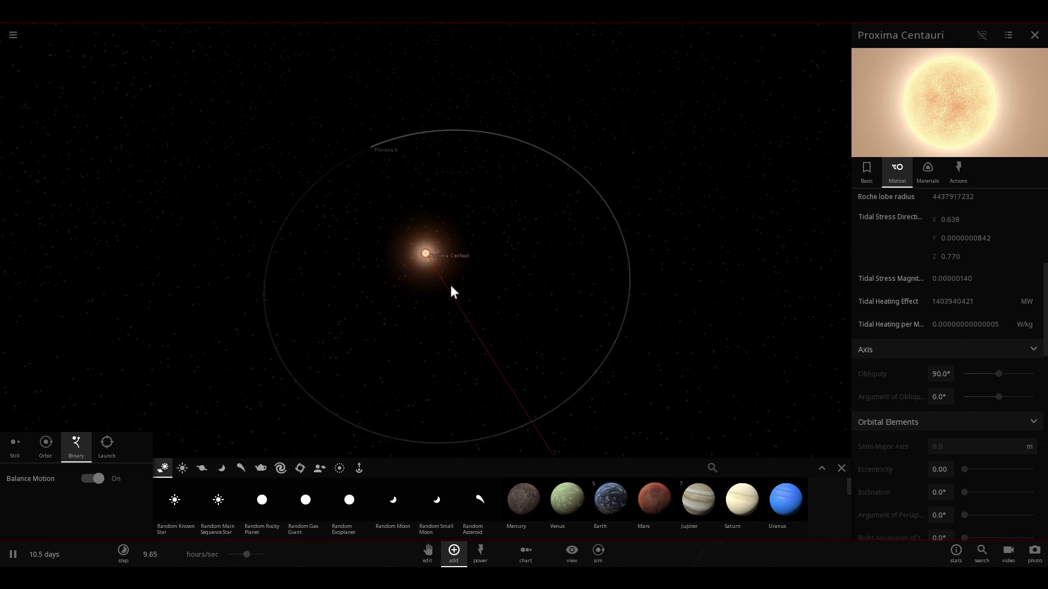
{"action": "scroll", "coordinate": [450, 286], "scroll_direction": "down", "scroll_amount": 2}
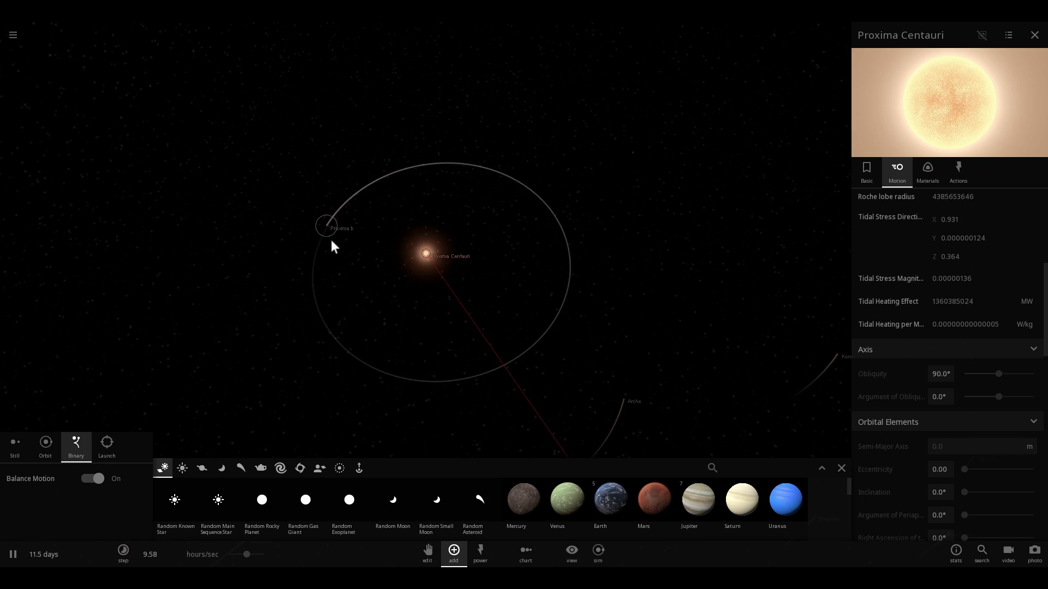
{"action": "scroll", "coordinate": [382, 278], "scroll_direction": "down", "scroll_amount": 5}
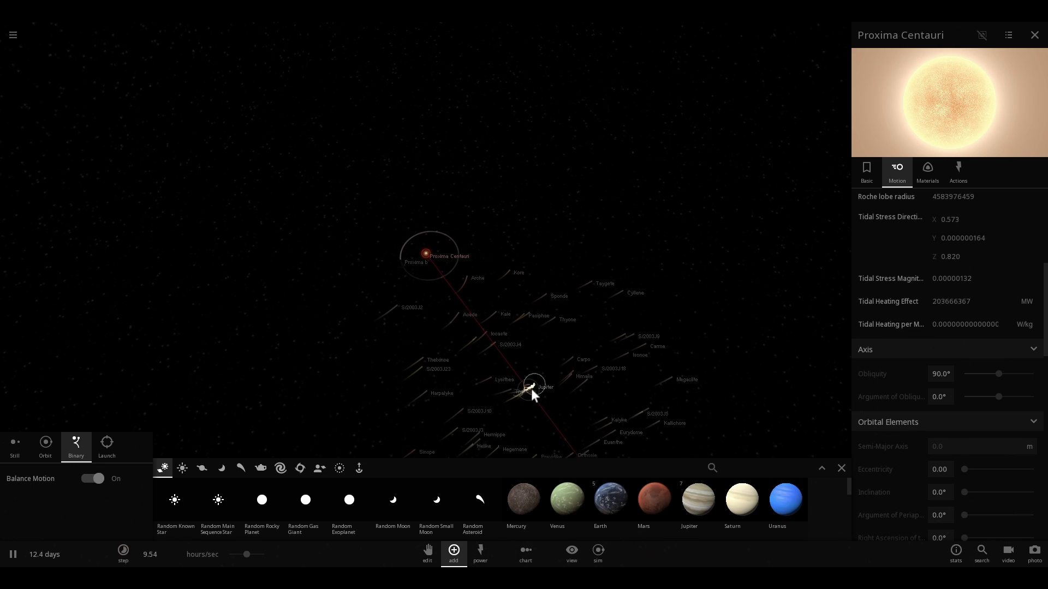
{"action": "double_click", "coordinate": [531, 388]}
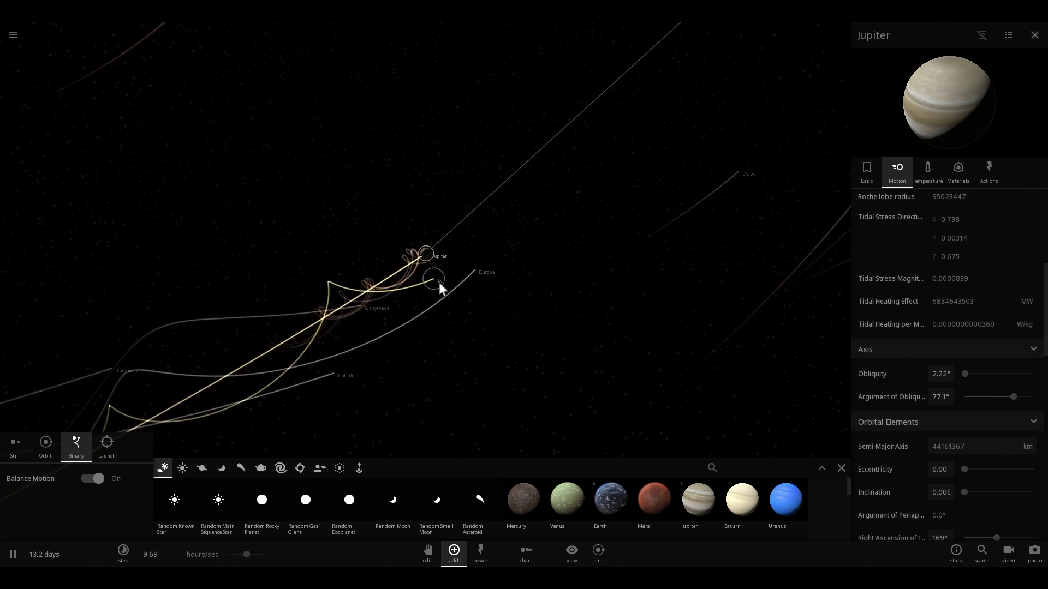
{"action": "scroll", "coordinate": [427, 265], "scroll_direction": "up", "scroll_amount": 4}
{"action": "right_click_drag", "start_coordinate": [434, 265], "coordinate": [407, 346]}
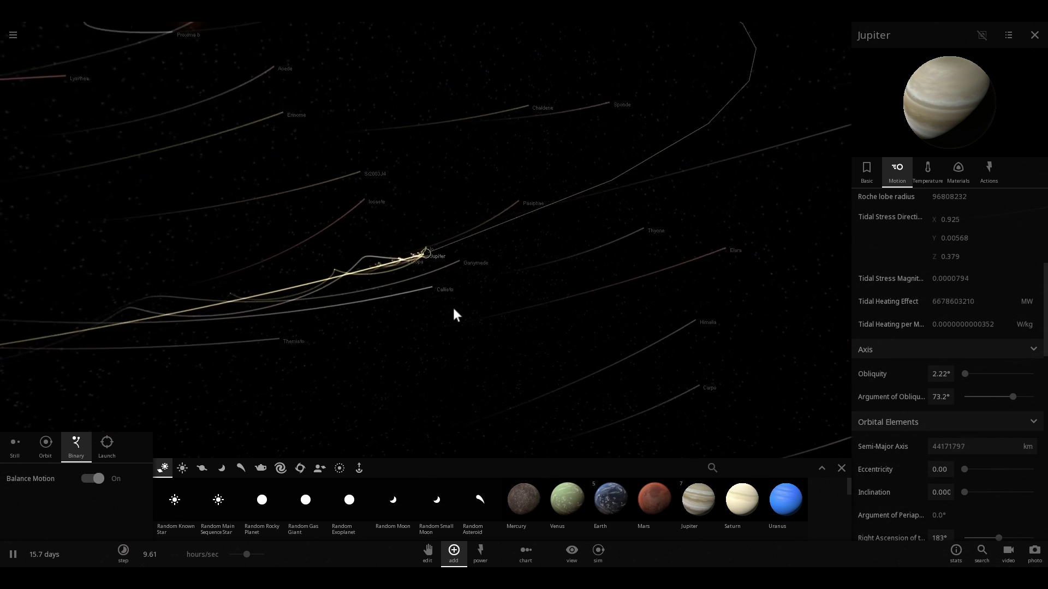
{"action": "scroll", "coordinate": [442, 283], "scroll_direction": "down", "scroll_amount": 5}
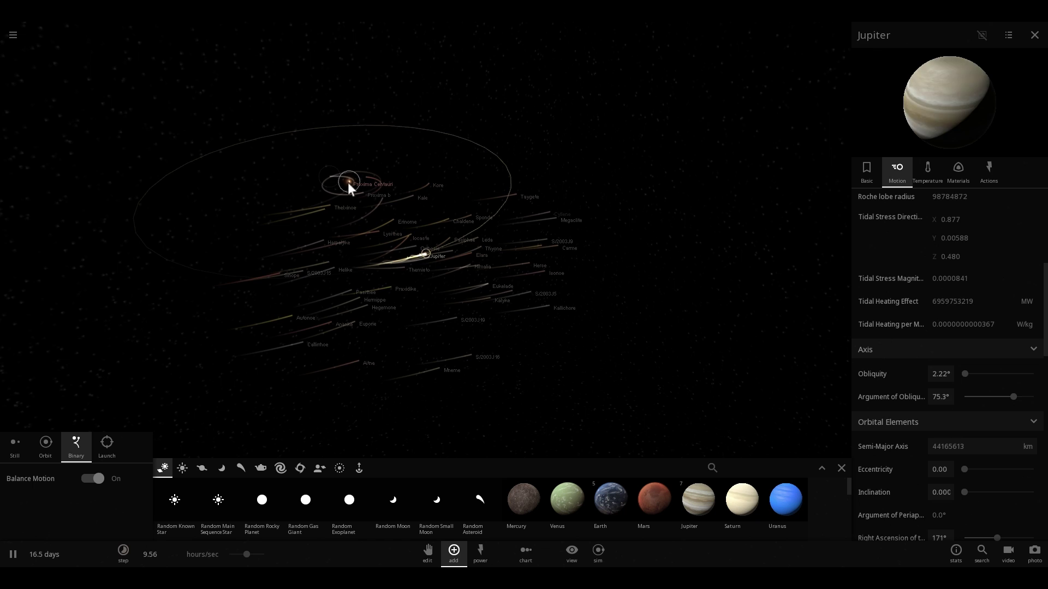
Step: Focus on Proxima Centauri and select Proxima b to examine its orbital elements and its path near Jupiter's stray moons
{"action": "double_click", "coordinate": [348, 182]}
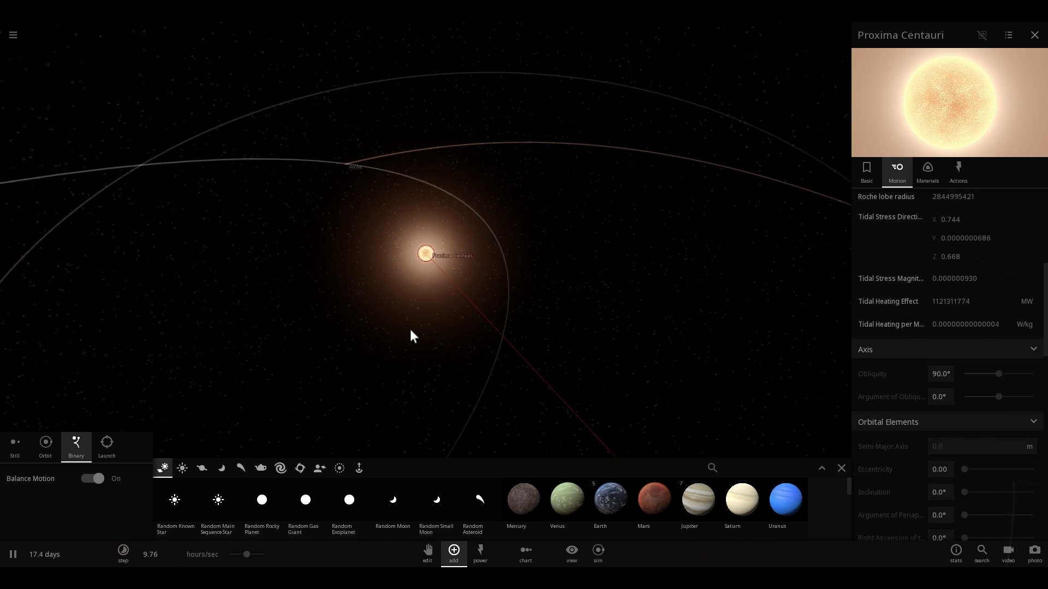
{"action": "left_click", "coordinate": [622, 286]}
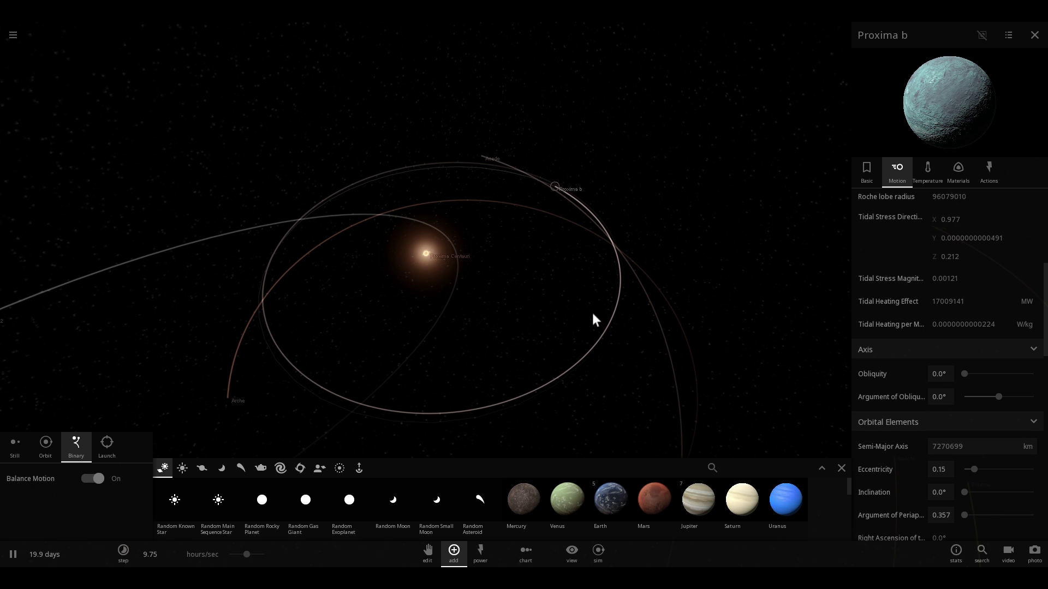
{"action": "left_click_drag", "start_coordinate": [572, 282], "coordinate": [640, 247]}
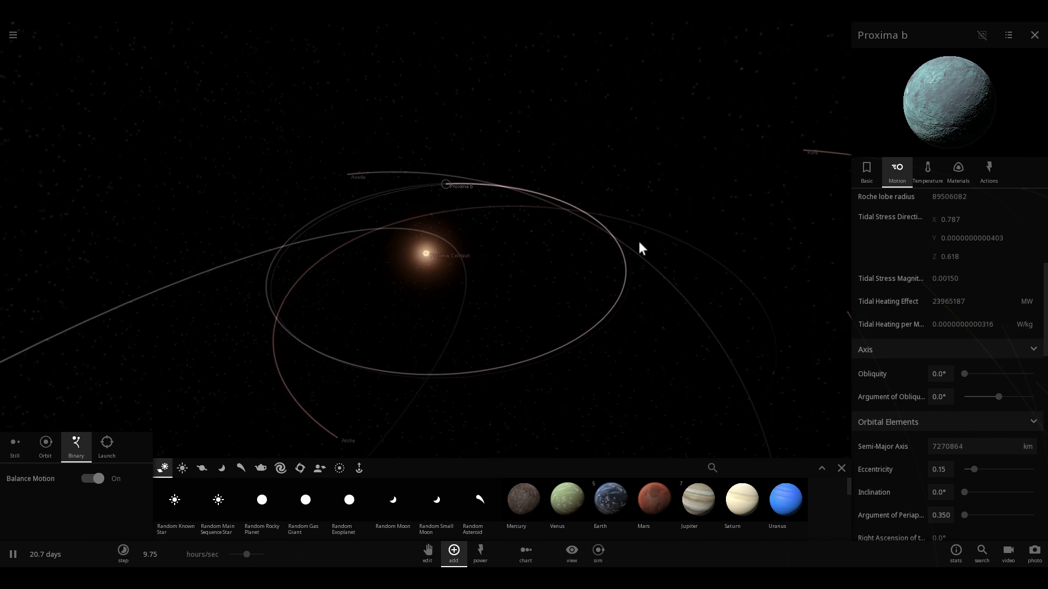
{"action": "right_click_drag", "start_coordinate": [639, 243], "coordinate": [618, 255]}
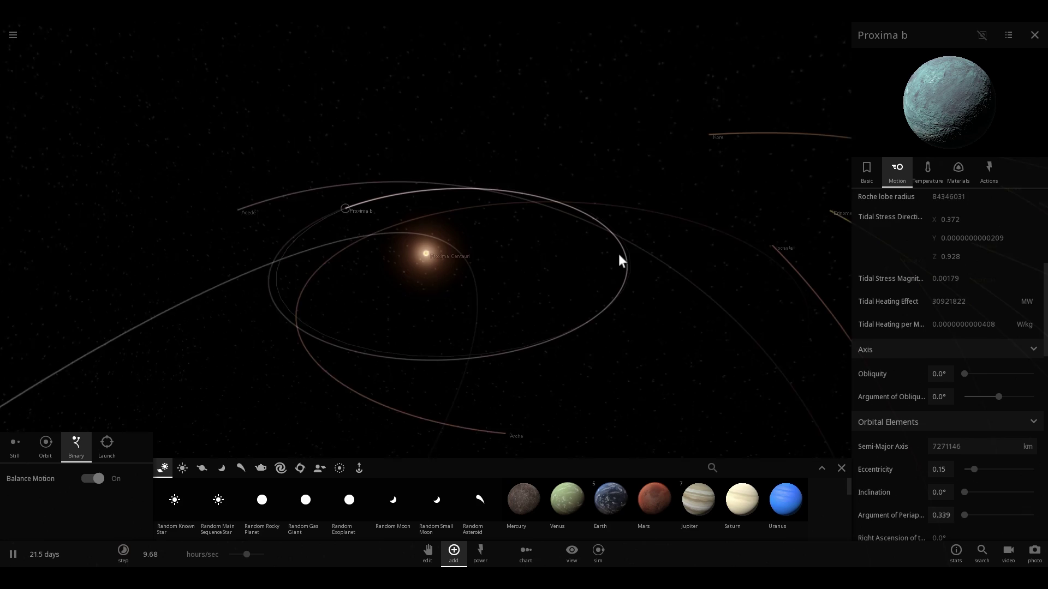
{"action": "left_click_drag", "start_coordinate": [619, 254], "coordinate": [626, 225]}
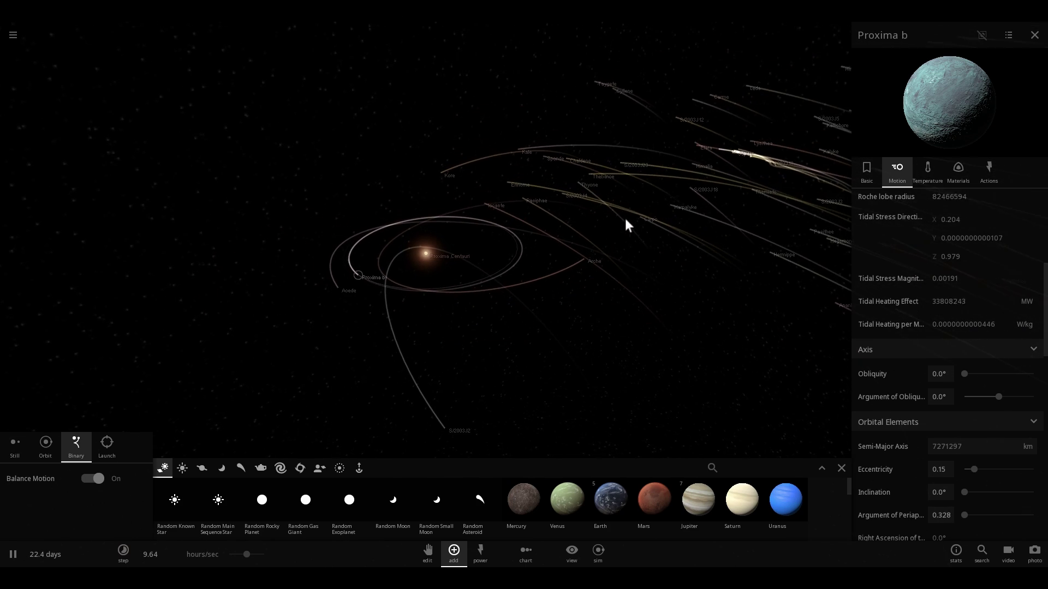
Step: Move the focus to Jupiter and view the planet close up among its inner moons
{"action": "left_click", "coordinate": [711, 150]}
{"action": "left_click_drag", "start_coordinate": [712, 151], "coordinate": [633, 240]}
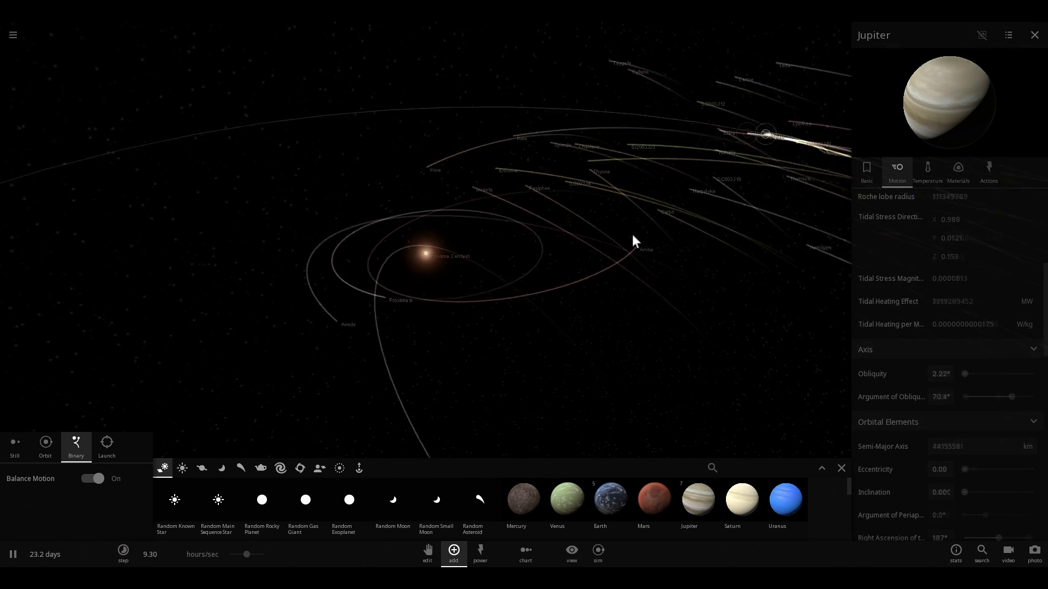
{"action": "scroll", "coordinate": [679, 255], "scroll_direction": "up", "scroll_amount": 5}
{"action": "scroll", "coordinate": [677, 240], "scroll_direction": "down", "scroll_amount": 6}
{"action": "key", "text": "space"}
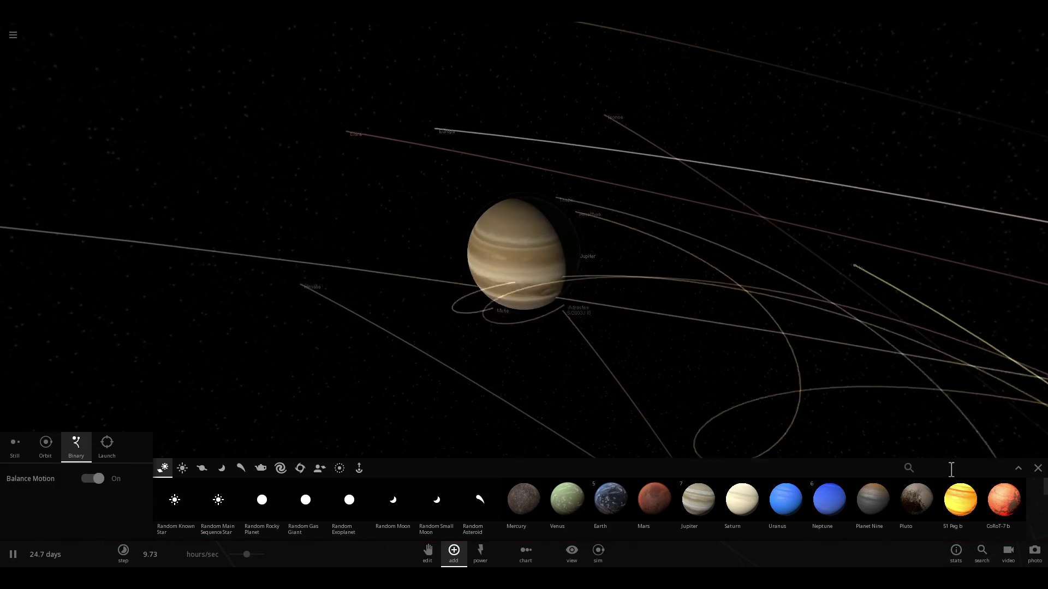
Step: Search the object library for "prox" and preview Proxima Centauri beside Jupiter without placing it, and look from Jupiter towards the star
{"action": "left_click", "coordinate": [950, 470]}
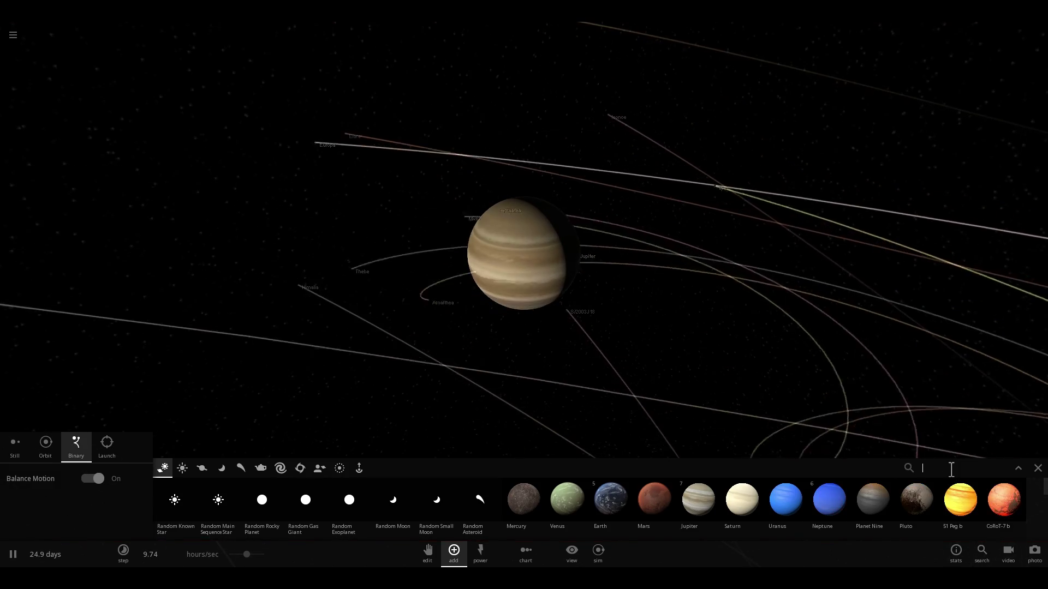
{"action": "type", "text": "prox"}
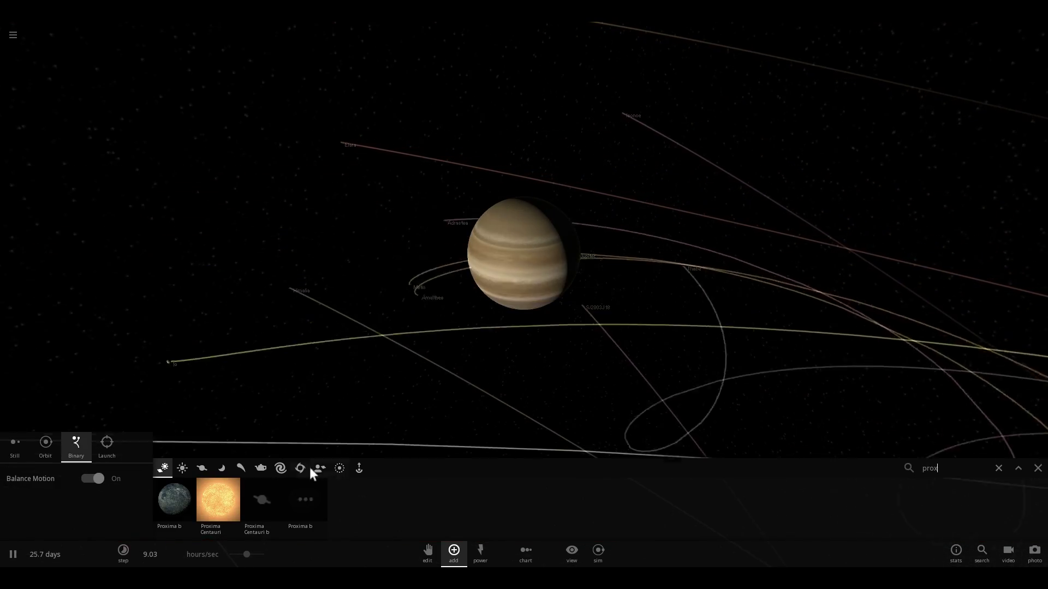
{"action": "left_click", "coordinate": [211, 502]}
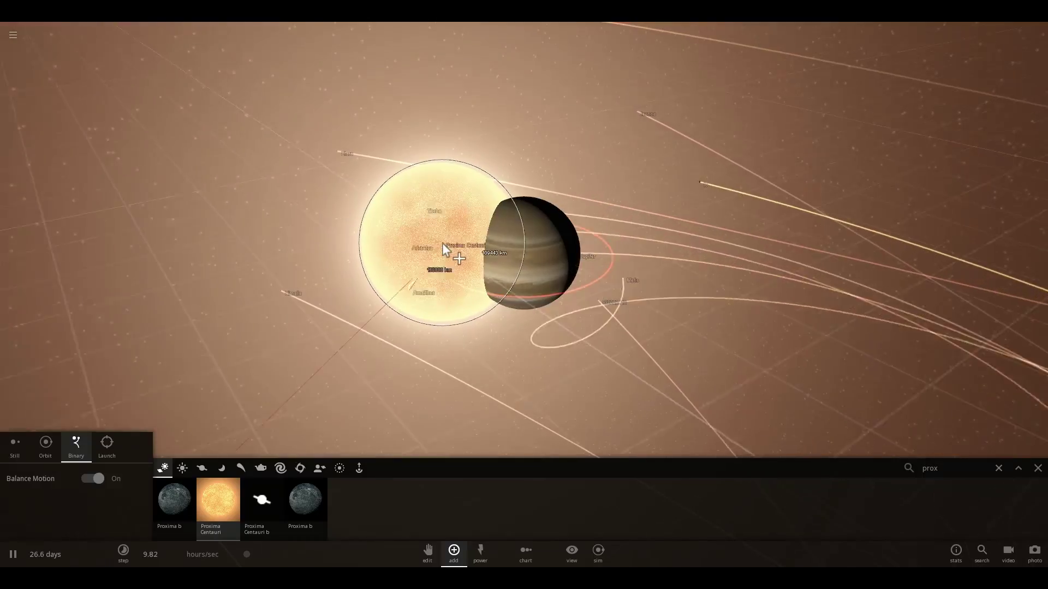
{"action": "key", "text": "Escape"}
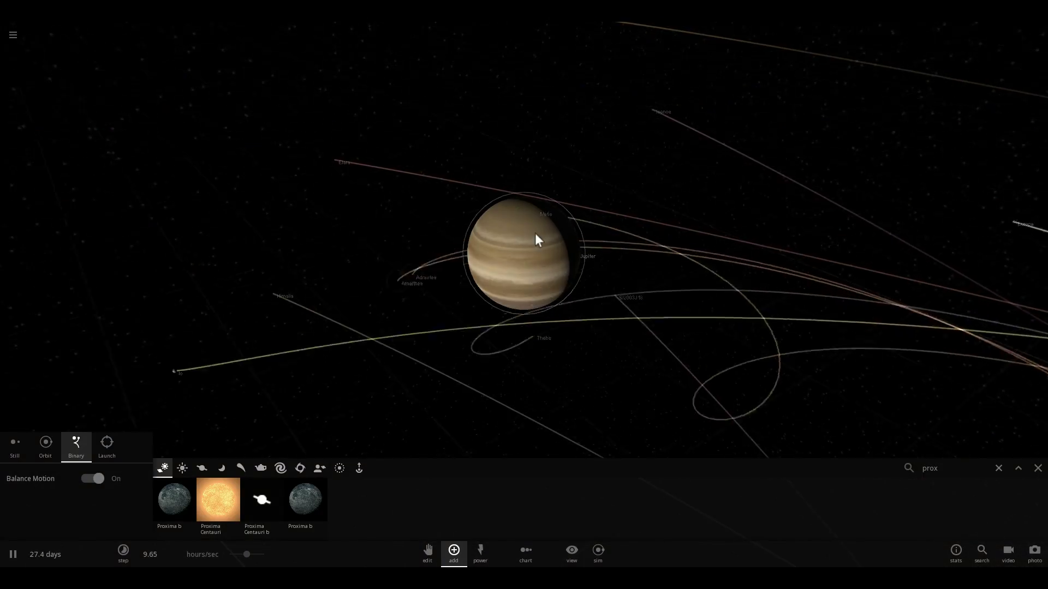
{"action": "right_click_drag", "start_coordinate": [536, 235], "coordinate": [247, 248]}
{"action": "right_click_drag", "start_coordinate": [405, 256], "coordinate": [397, 219]}
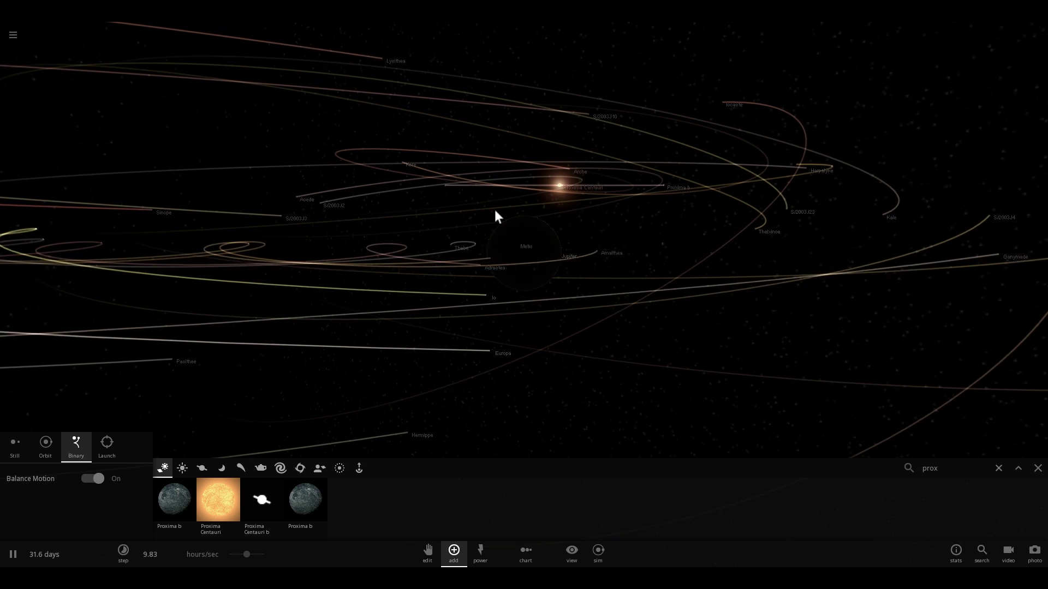
Step: View Jupiter and its scattered moons from several angles, and focus on Proxima Centauri to examine the orbits around the star
{"action": "right_click_drag", "start_coordinate": [497, 224], "coordinate": [538, 286]}
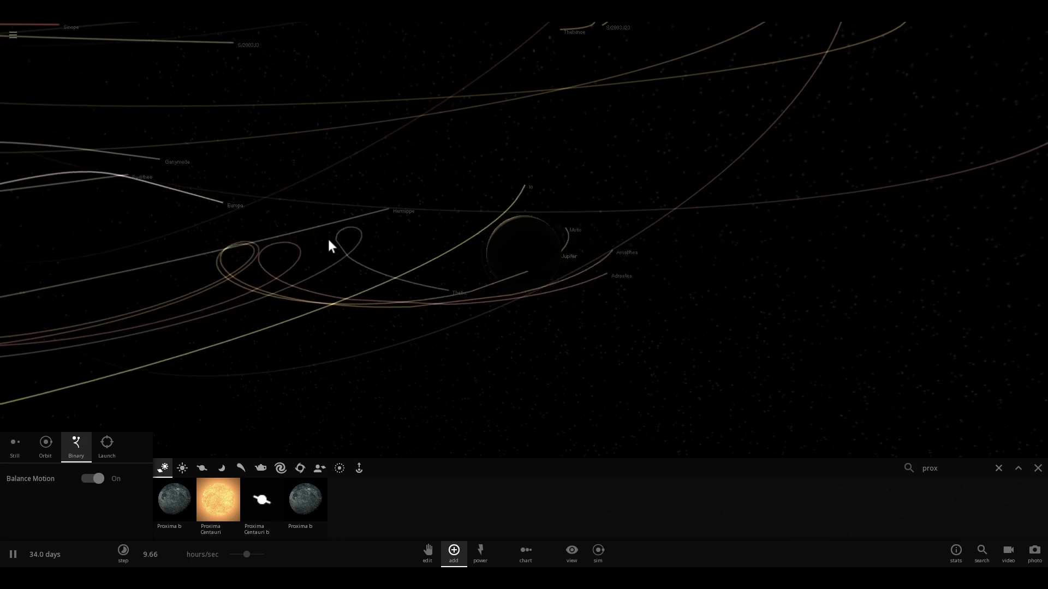
{"action": "right_click_drag", "start_coordinate": [329, 243], "coordinate": [477, 192]}
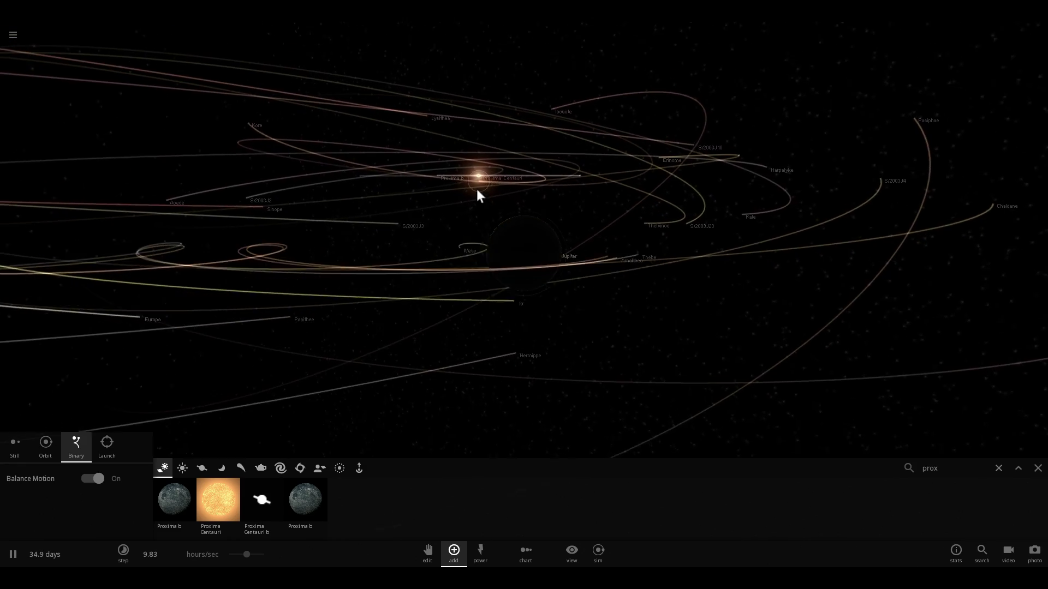
{"action": "double_click", "coordinate": [479, 188]}
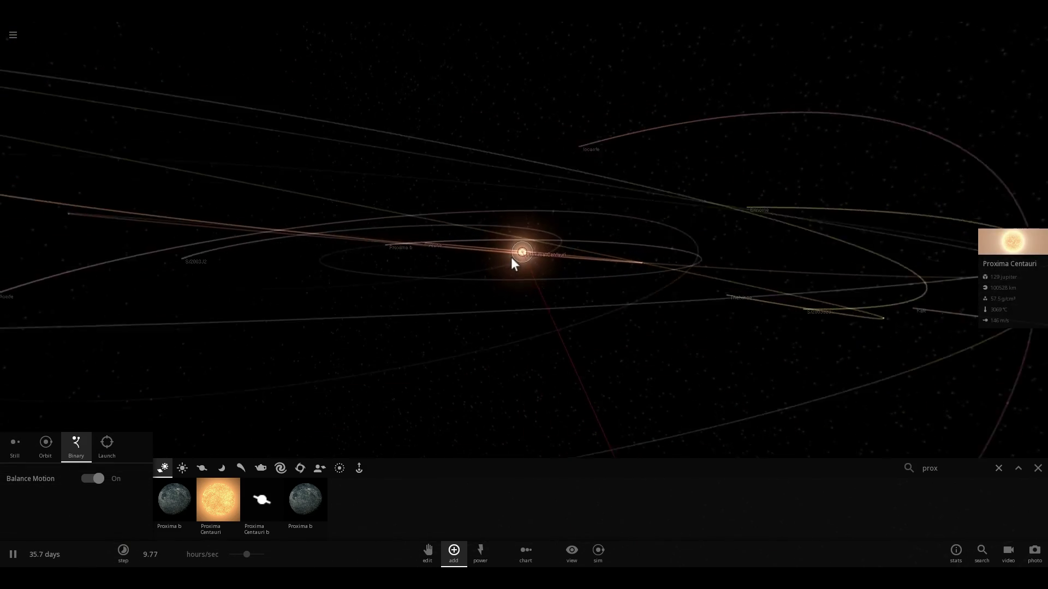
{"action": "right_click_drag", "start_coordinate": [511, 257], "coordinate": [514, 286]}
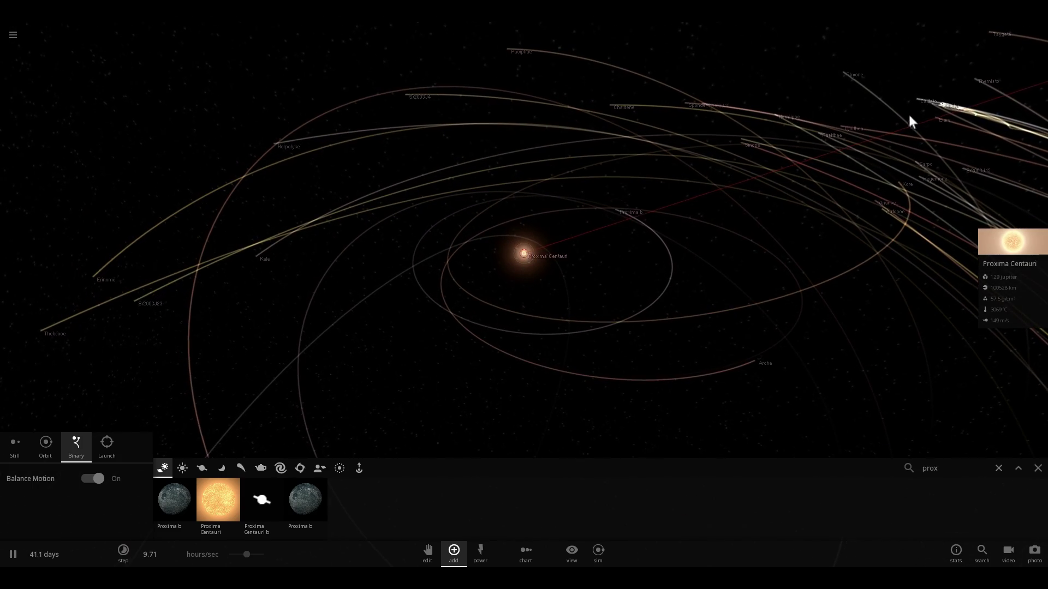
Step: Focus on Jupiter and review its temperature and material properties down to the magnetic field settings
{"action": "double_click", "coordinate": [931, 106]}
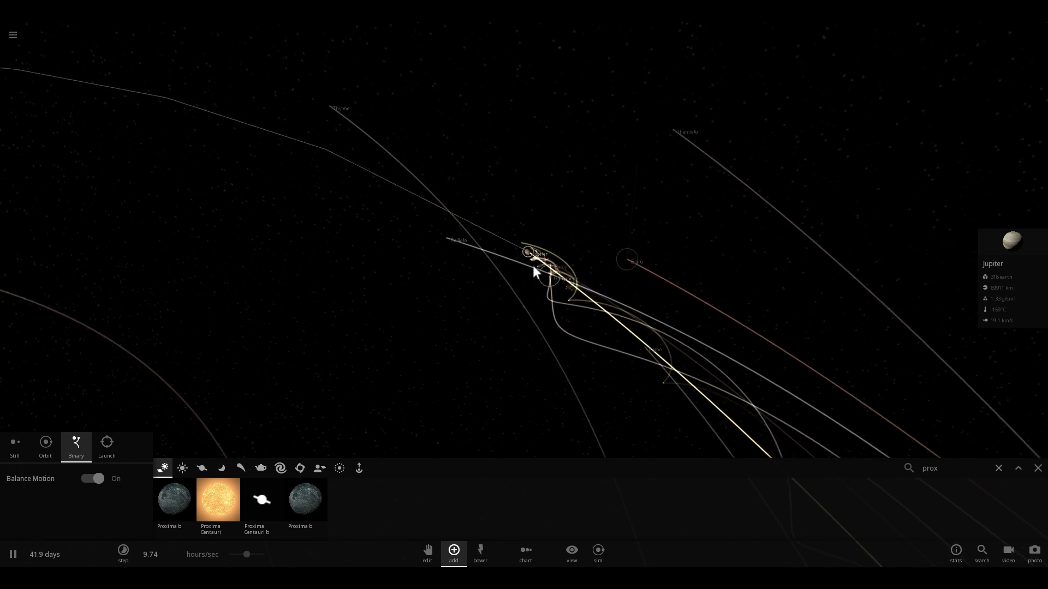
{"action": "left_click", "coordinate": [1010, 240]}
{"action": "left_click", "coordinate": [928, 169]}
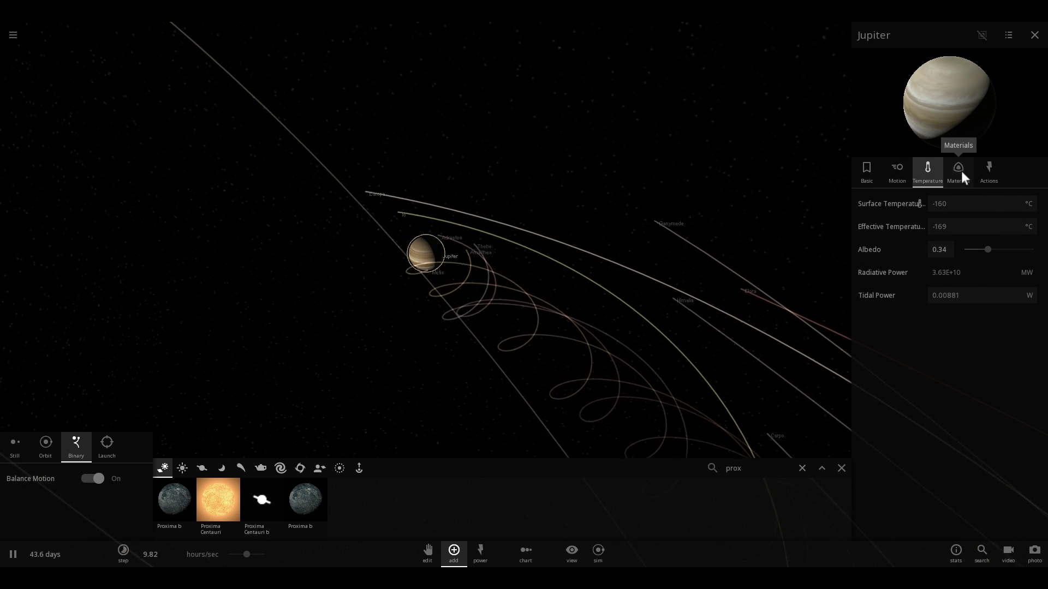
{"action": "left_click", "coordinate": [959, 169]}
{"action": "scroll", "coordinate": [914, 229], "scroll_direction": "down", "scroll_amount": 8}
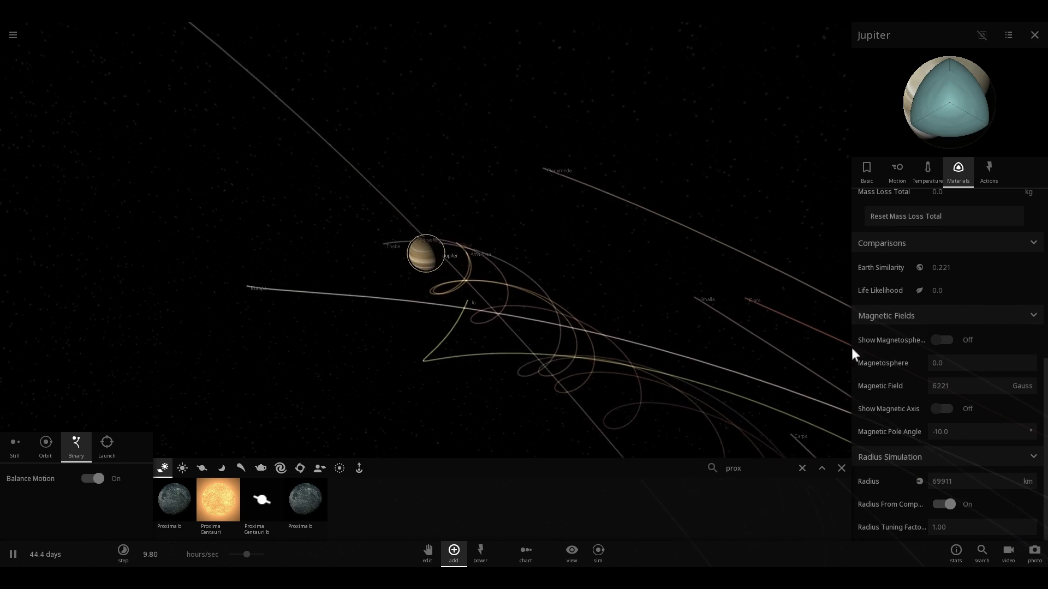
Step: Show Jupiter's magnetosphere, inspect its extent around the moons and Proxima Centauri, and hide it again
{"action": "left_click", "coordinate": [942, 339]}
{"action": "scroll", "coordinate": [603, 335], "scroll_direction": "down", "scroll_amount": 5}
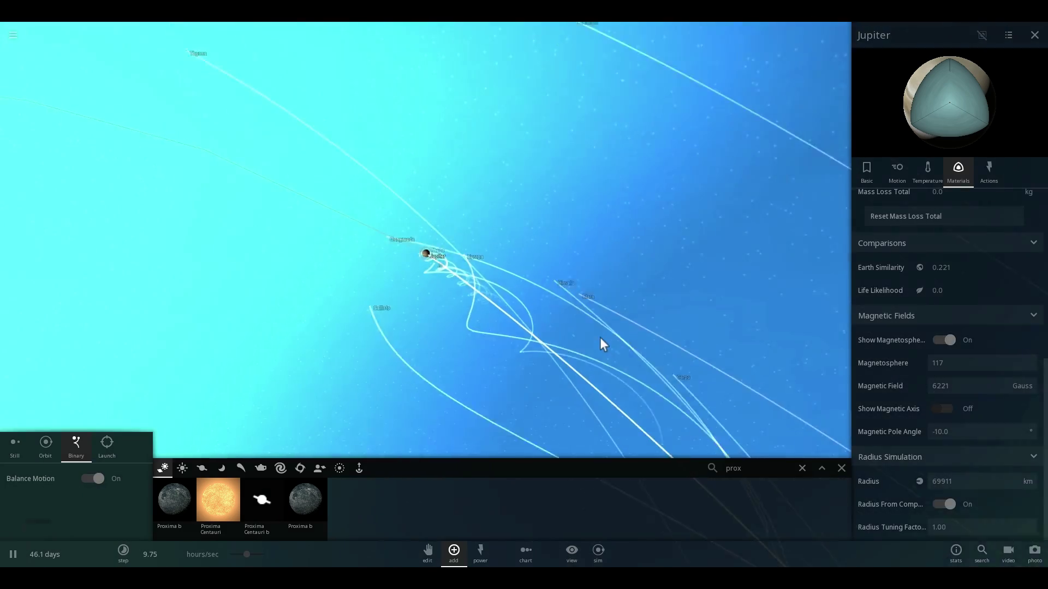
{"action": "scroll", "coordinate": [600, 338], "scroll_direction": "down", "scroll_amount": 5}
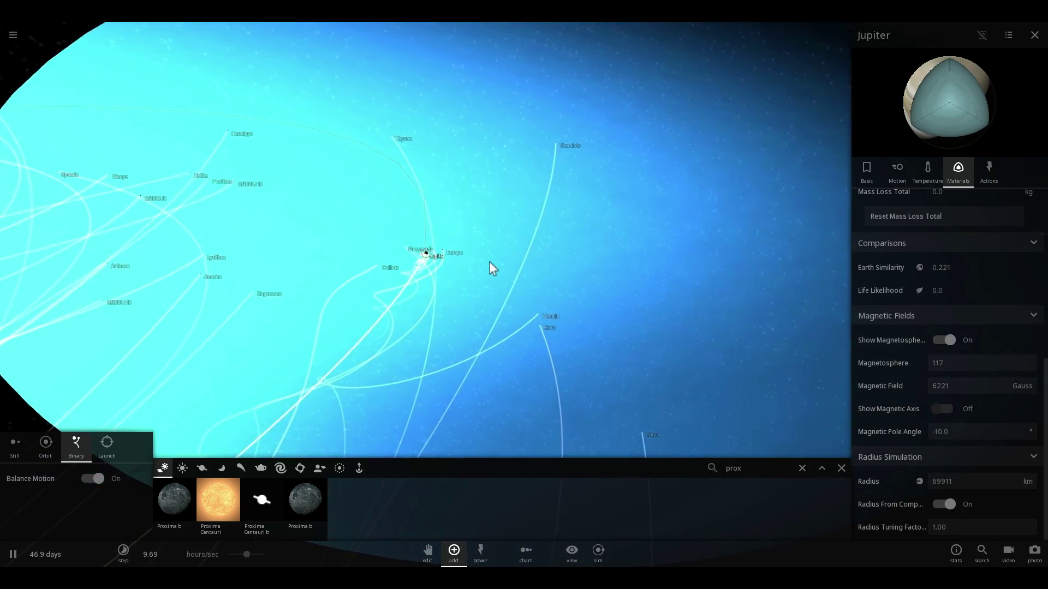
{"action": "left_click_drag", "start_coordinate": [489, 261], "coordinate": [454, 276]}
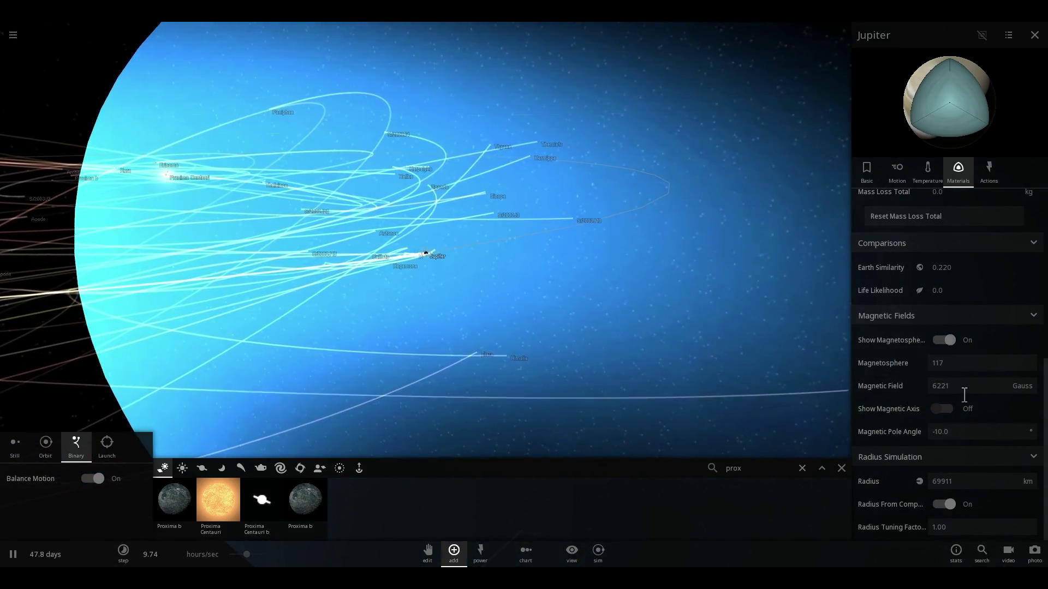
{"action": "scroll", "coordinate": [648, 347], "scroll_direction": "up", "scroll_amount": 5}
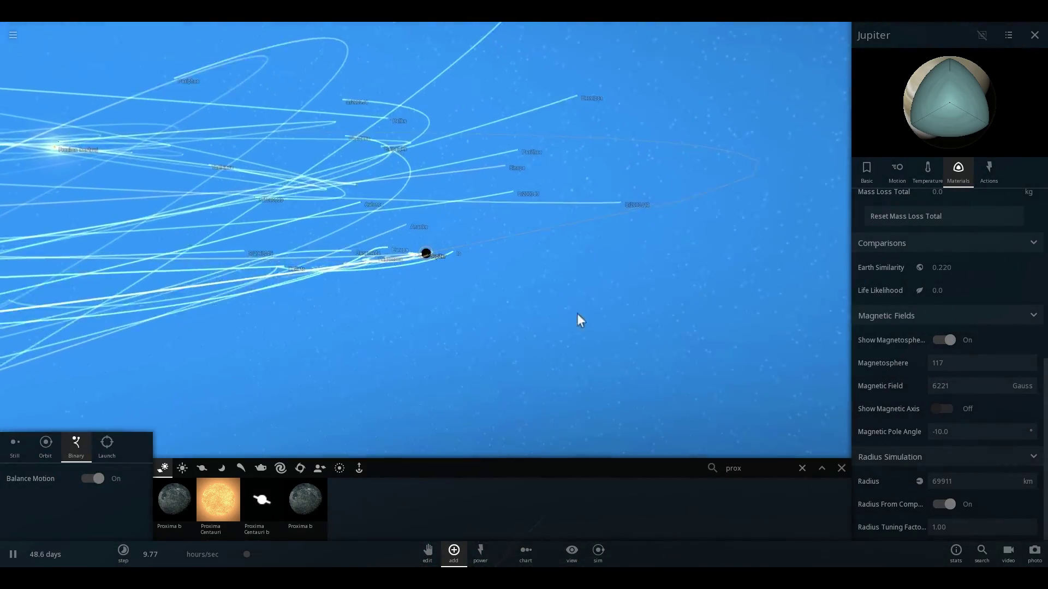
{"action": "left_click", "coordinate": [951, 339]}
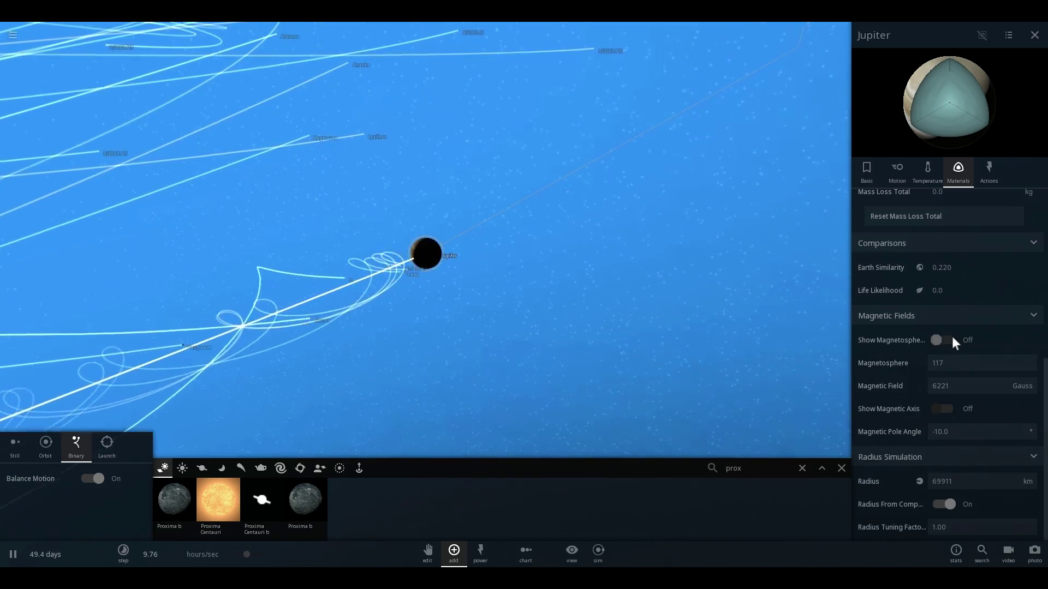
Step: View the whole system from Jupiter, and focus on Proxima Centauri to examine the moons' paths close to the star
{"action": "scroll", "coordinate": [611, 286], "scroll_direction": "down", "scroll_amount": 10}
{"action": "left_click_drag", "start_coordinate": [567, 267], "coordinate": [393, 178]}
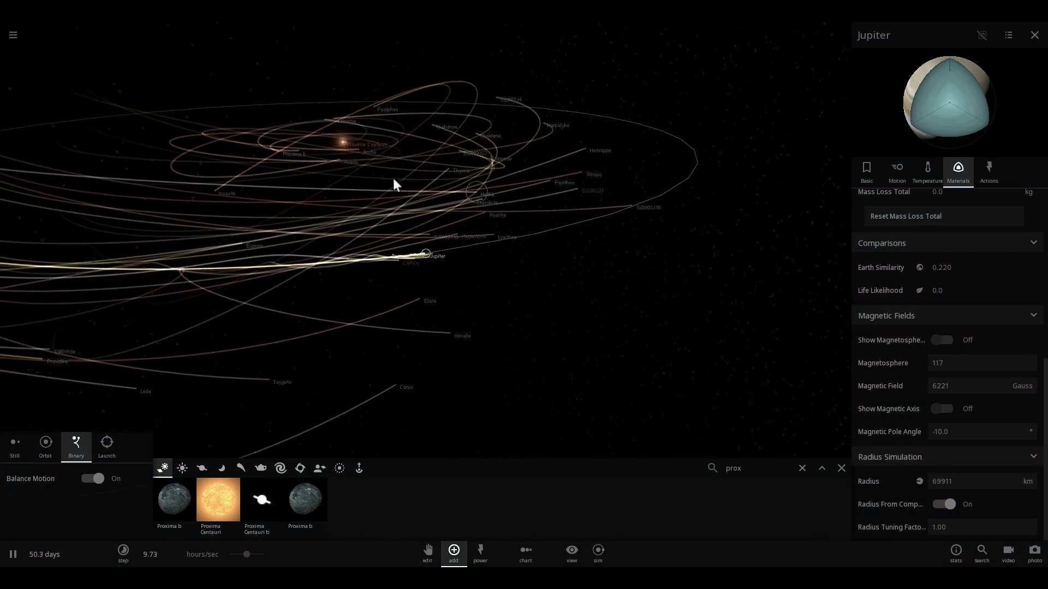
{"action": "double_click", "coordinate": [354, 148]}
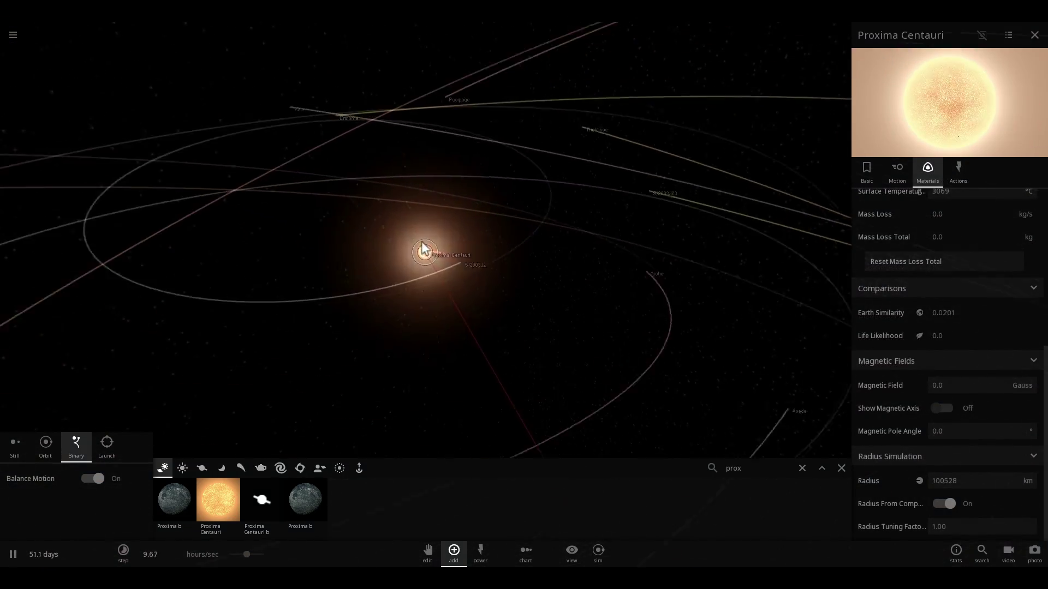
{"action": "left_click_drag", "start_coordinate": [444, 255], "coordinate": [454, 242]}
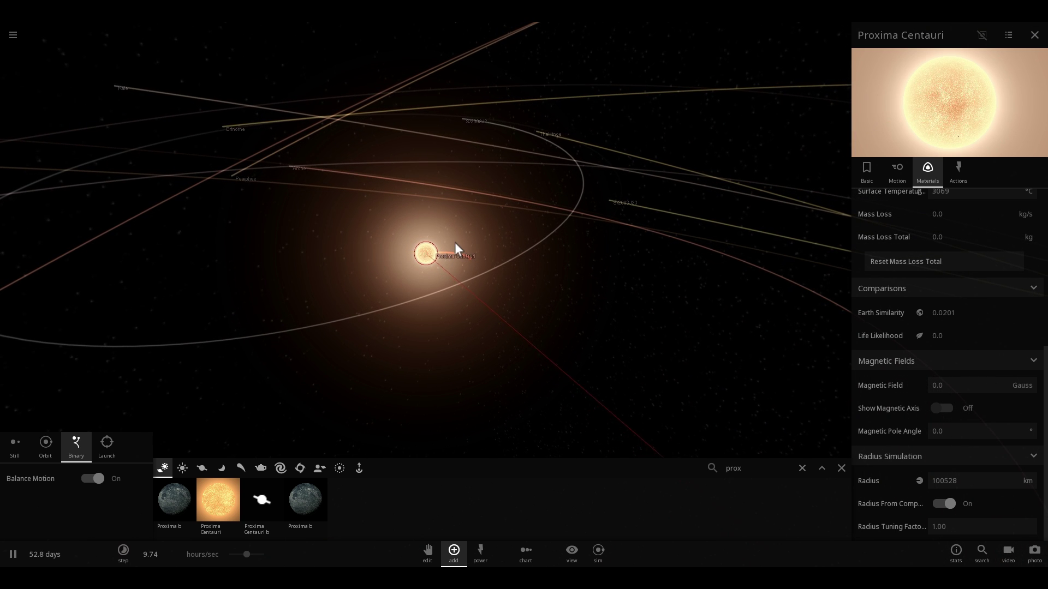
{"action": "right_click_drag", "start_coordinate": [454, 243], "coordinate": [398, 250]}
{"action": "scroll", "coordinate": [351, 215], "scroll_direction": "down", "scroll_amount": 3}
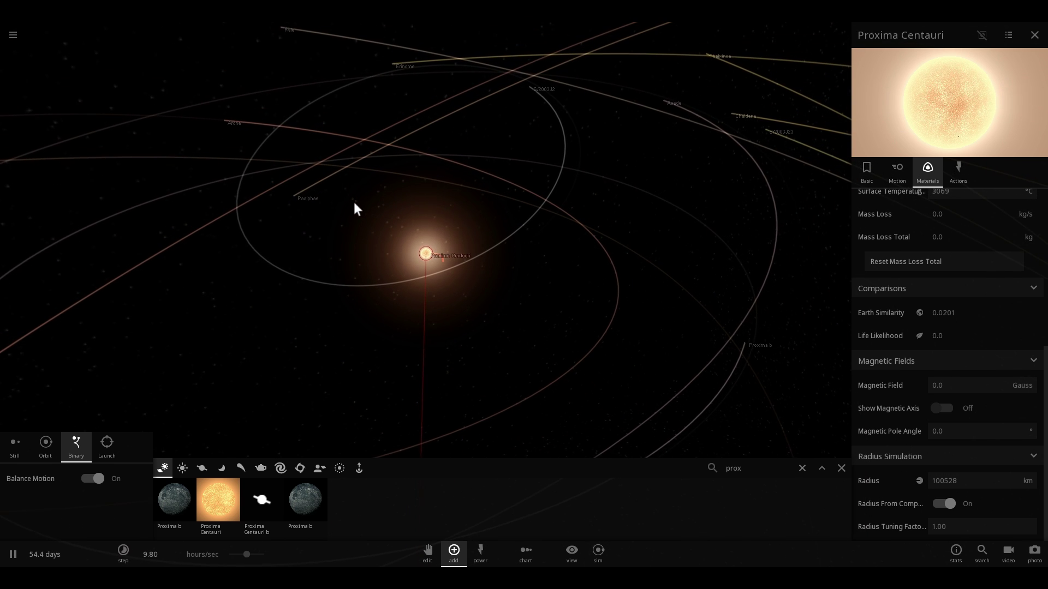
Step: Open the saved Solar System simulation
{"action": "left_click", "coordinate": [13, 38]}
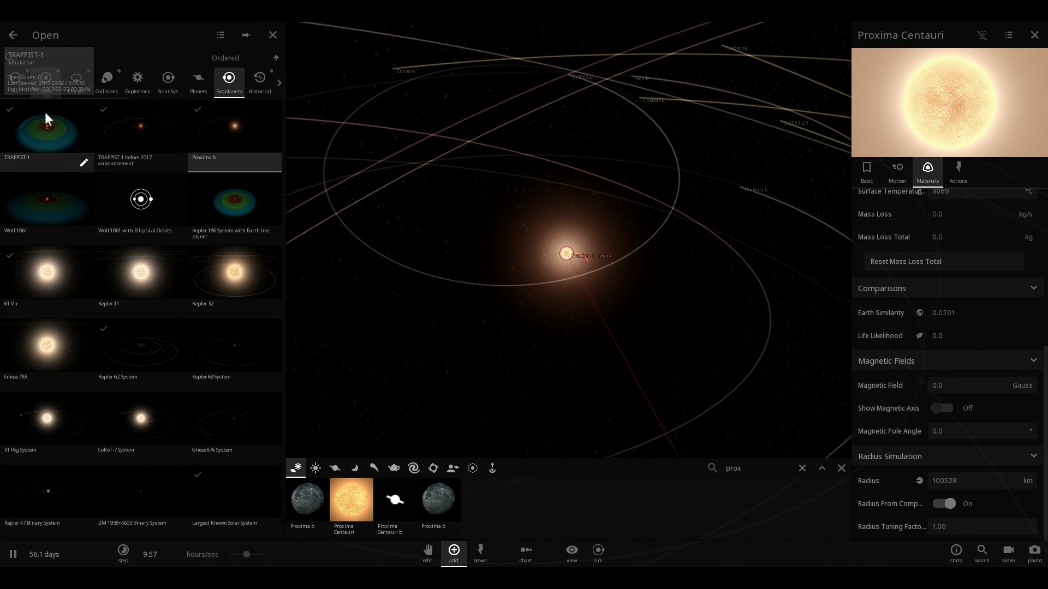
{"action": "left_click", "coordinate": [16, 52]}
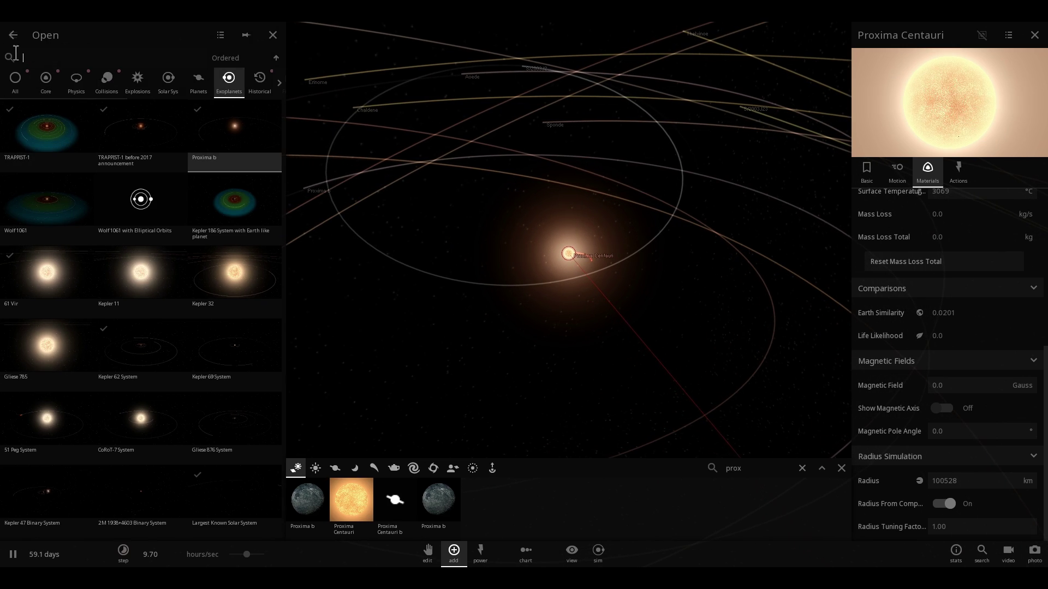
{"action": "left_click", "coordinate": [21, 78]}
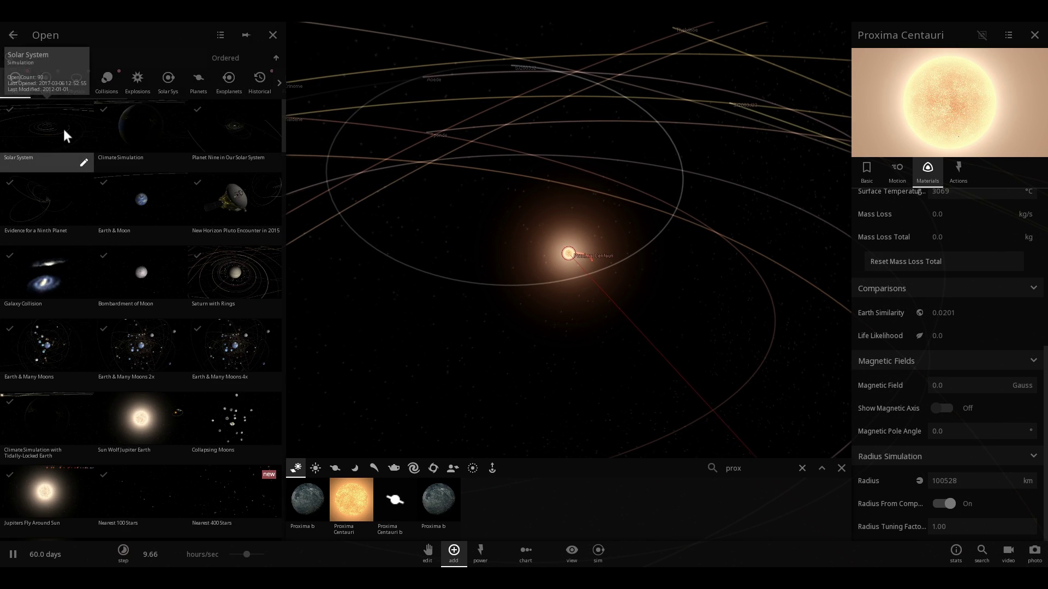
{"action": "left_click", "coordinate": [63, 131]}
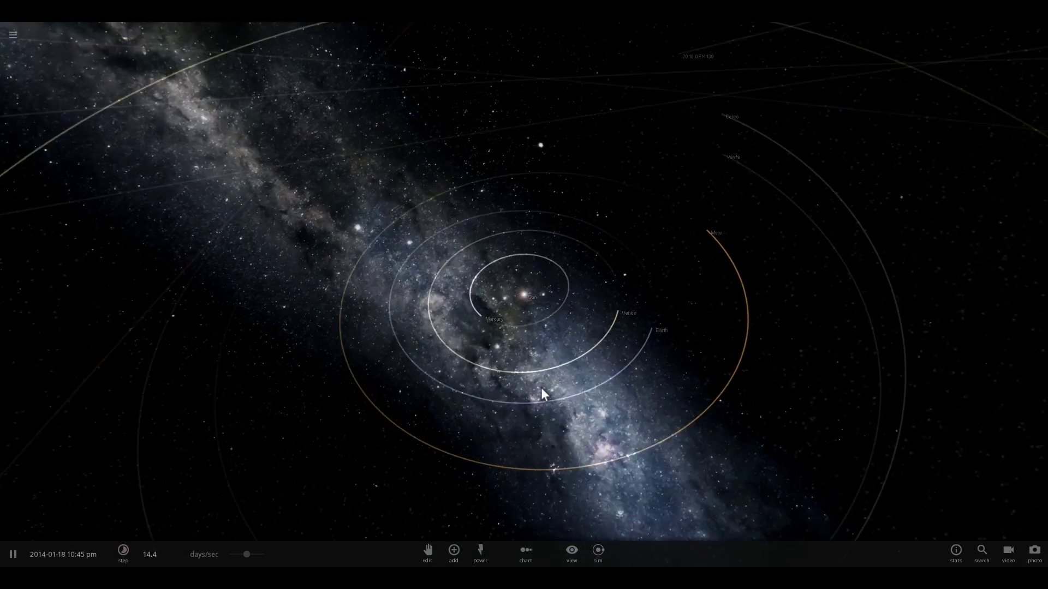
Step: Find TRAPPIST-1 in the object library with "trapp" and place it as a binary companion of the Sun between the orbits of Ceres and Jupiter
{"action": "left_click", "coordinate": [457, 551]}
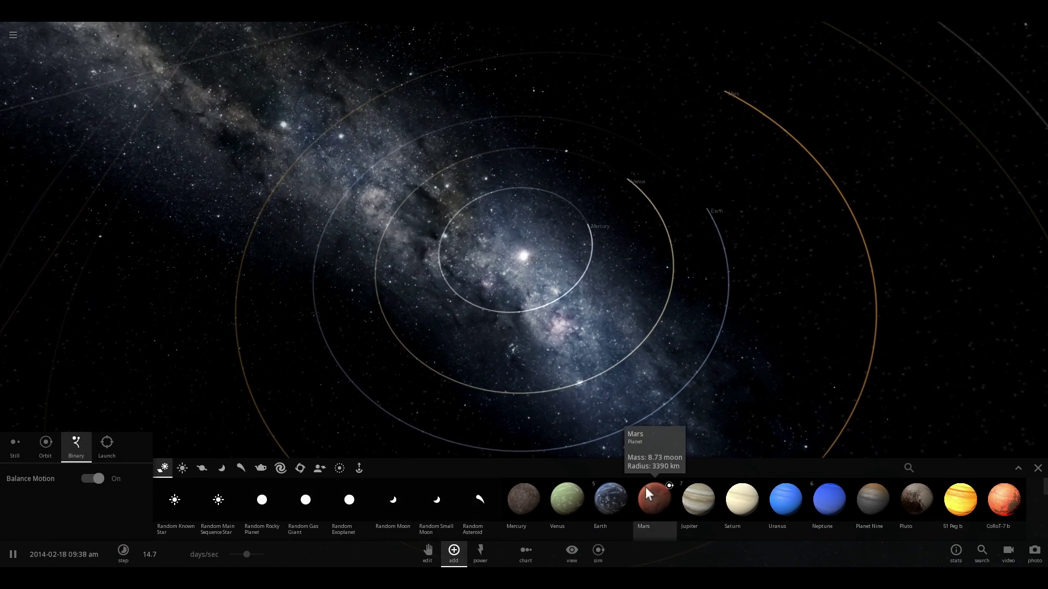
{"action": "left_click", "coordinate": [682, 493]}
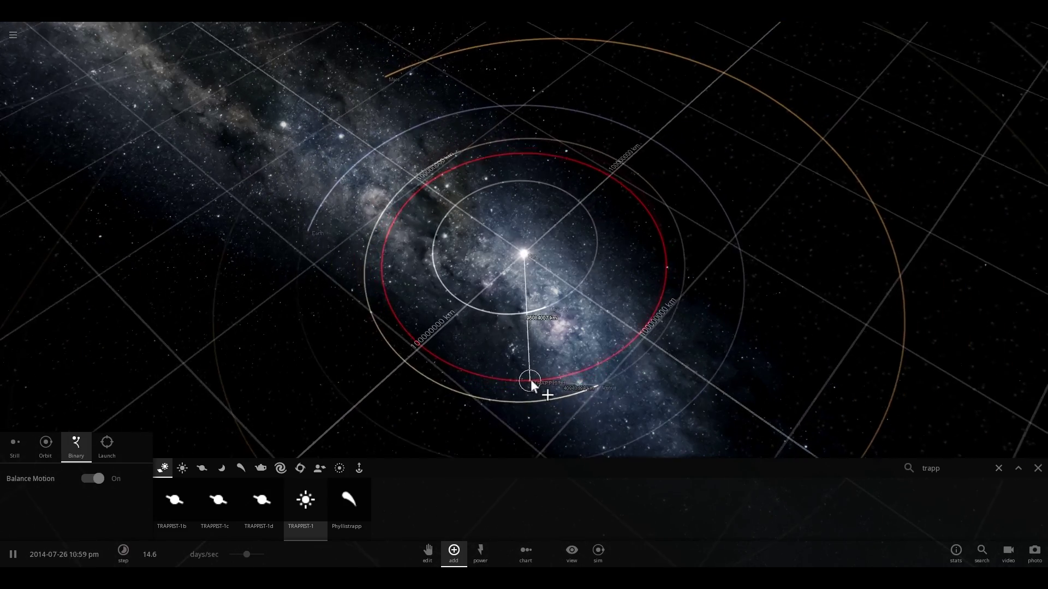
{"action": "scroll", "coordinate": [529, 378], "scroll_direction": "down", "scroll_amount": 5}
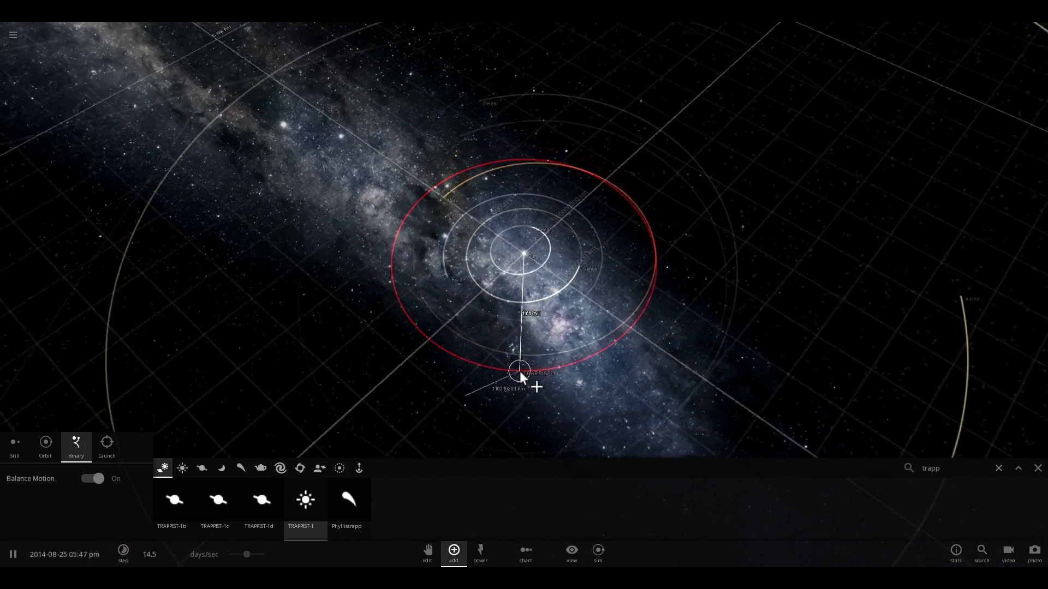
{"action": "scroll", "coordinate": [520, 371], "scroll_direction": "down", "scroll_amount": 5}
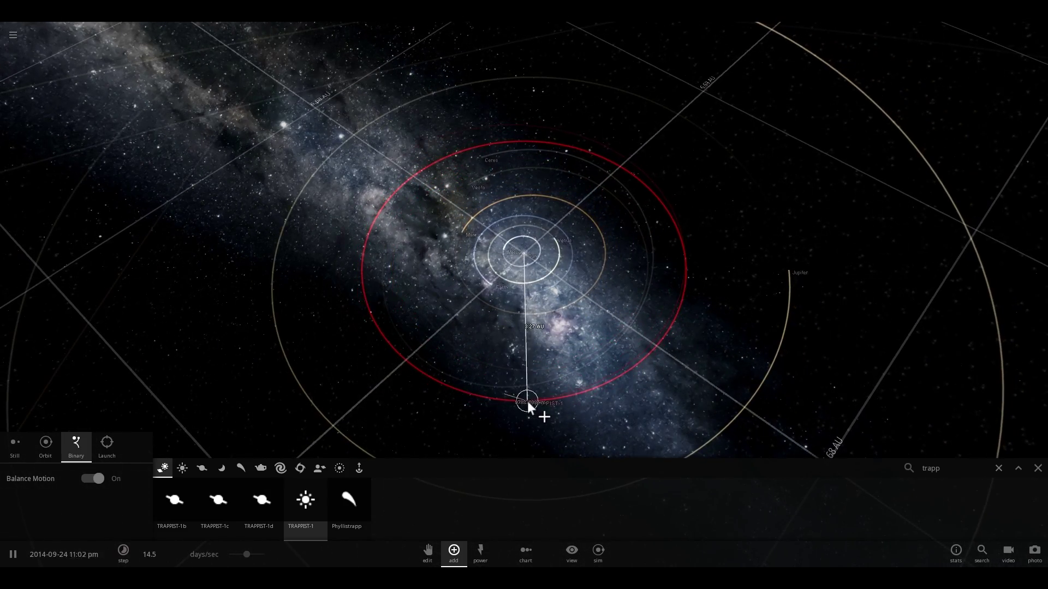
{"action": "left_click", "coordinate": [540, 399]}
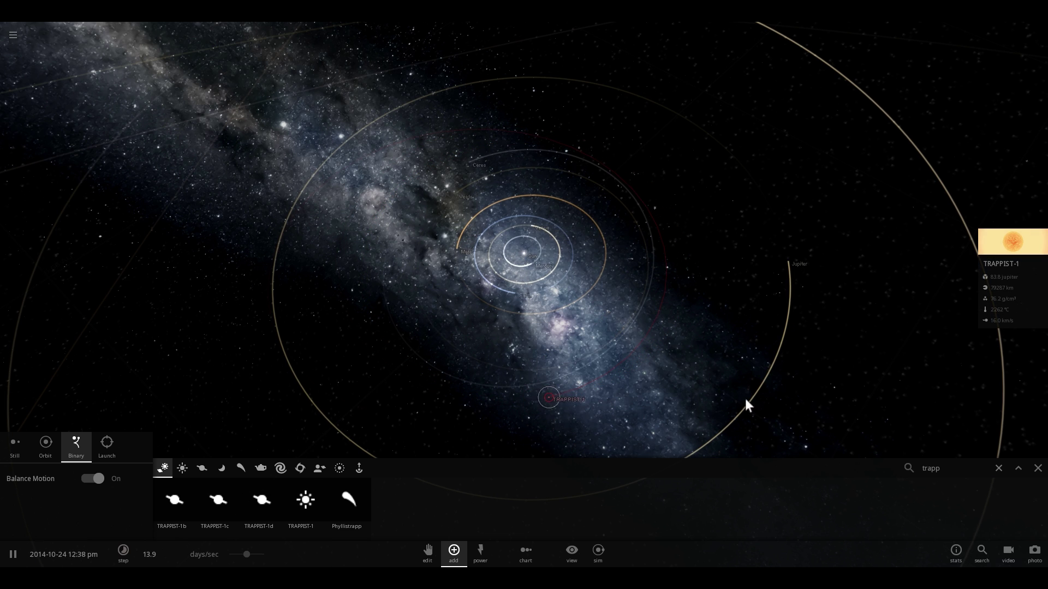
Step: Add planets to the TRAPPIST-1 star and focus the view on it
{"action": "left_click", "coordinate": [1013, 241]}
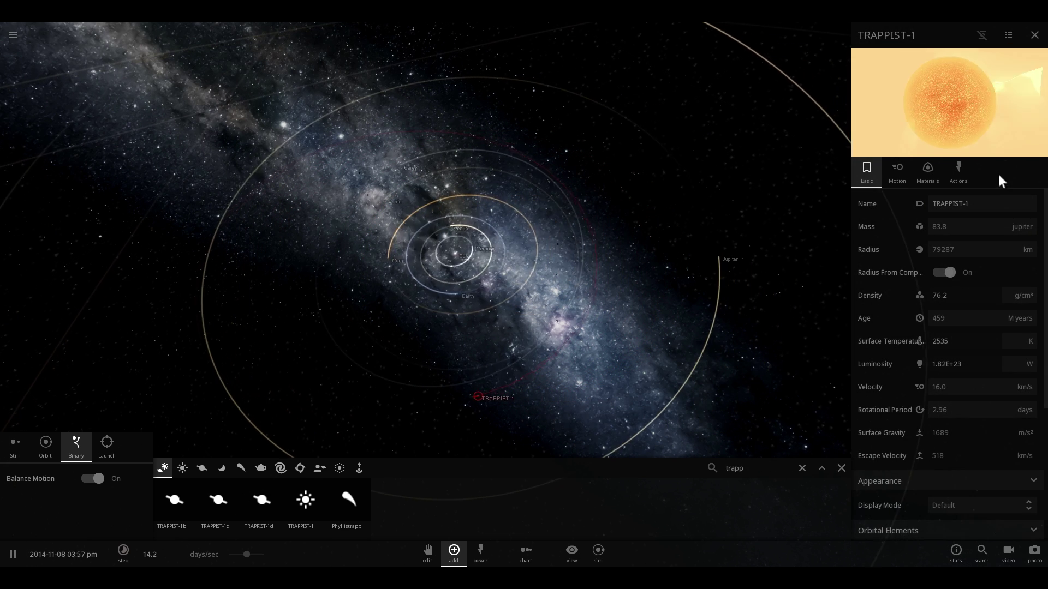
{"action": "left_click", "coordinate": [959, 169]}
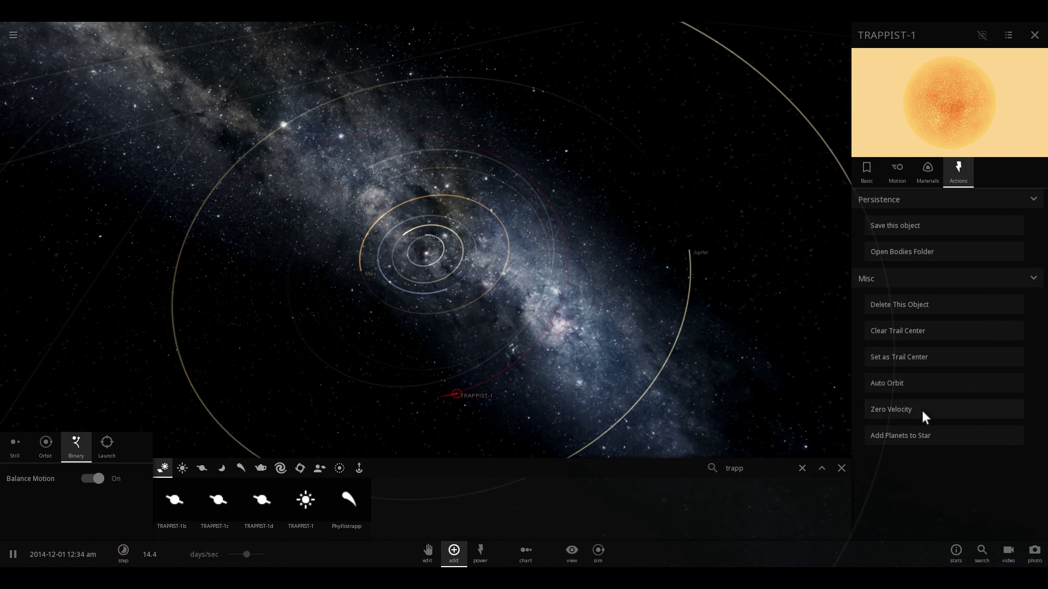
{"action": "double_click", "coordinate": [469, 392]}
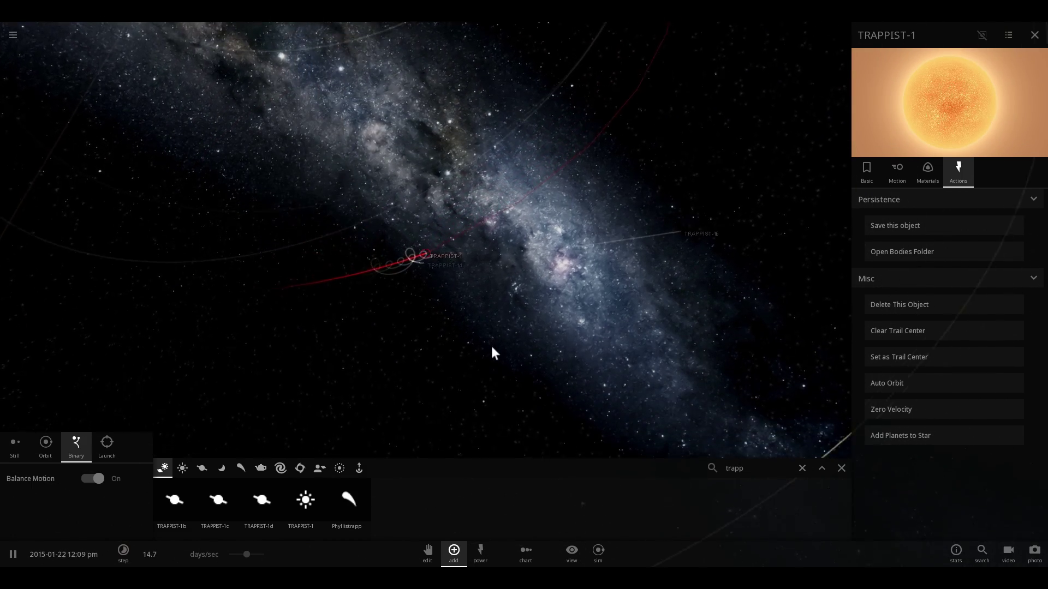
Step: Examine TRAPPIST-1 with its planets in relation to the Sun and the orbits of the inner planets and Jupiter
{"action": "scroll", "coordinate": [490, 344], "scroll_direction": "down", "scroll_amount": 3}
{"action": "scroll", "coordinate": [490, 331], "scroll_direction": "down", "scroll_amount": 2}
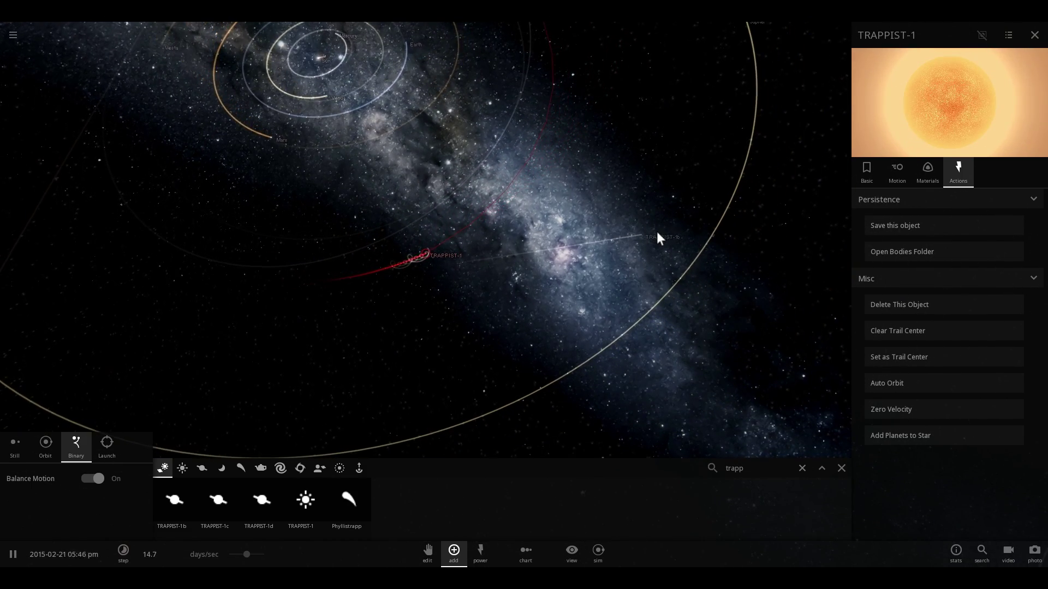
{"action": "right_click_drag", "start_coordinate": [582, 257], "coordinate": [514, 250]}
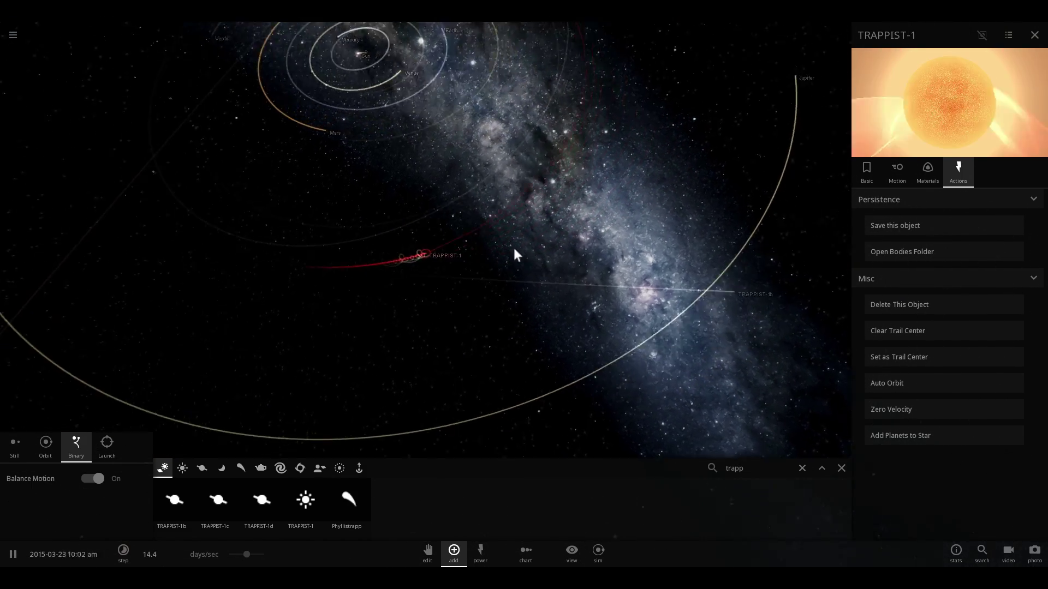
{"action": "left_click_drag", "start_coordinate": [515, 250], "coordinate": [382, 142]}
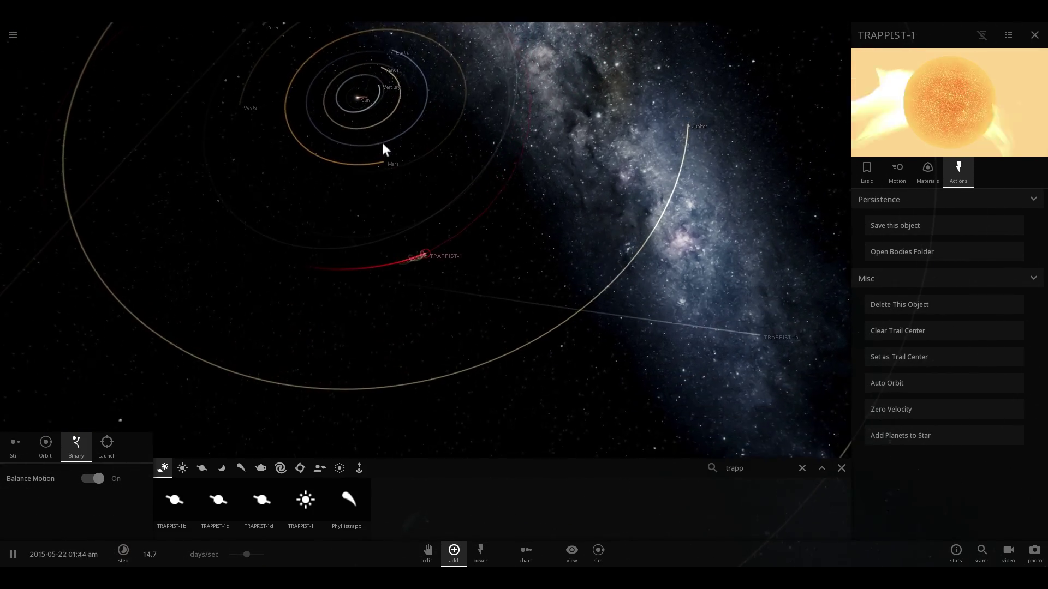
Step: Focus on the Sun and view TRAPPIST-1 and the planetary orbits from there, both close up and from farther out
{"action": "double_click", "coordinate": [354, 96]}
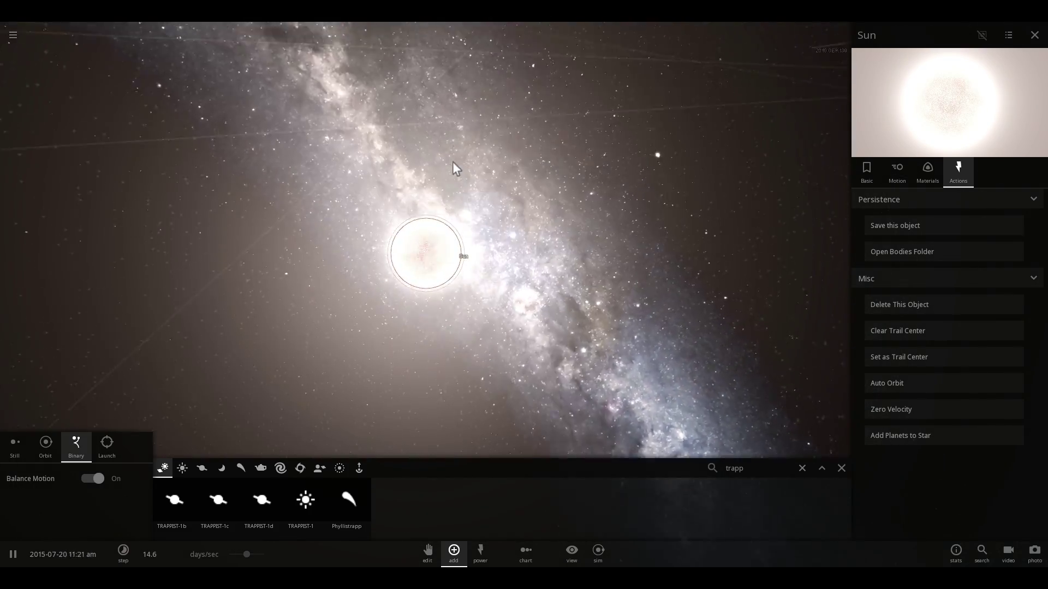
{"action": "scroll", "coordinate": [453, 162], "scroll_direction": "down", "scroll_amount": 3}
{"action": "left_click_drag", "start_coordinate": [453, 161], "coordinate": [467, 215]}
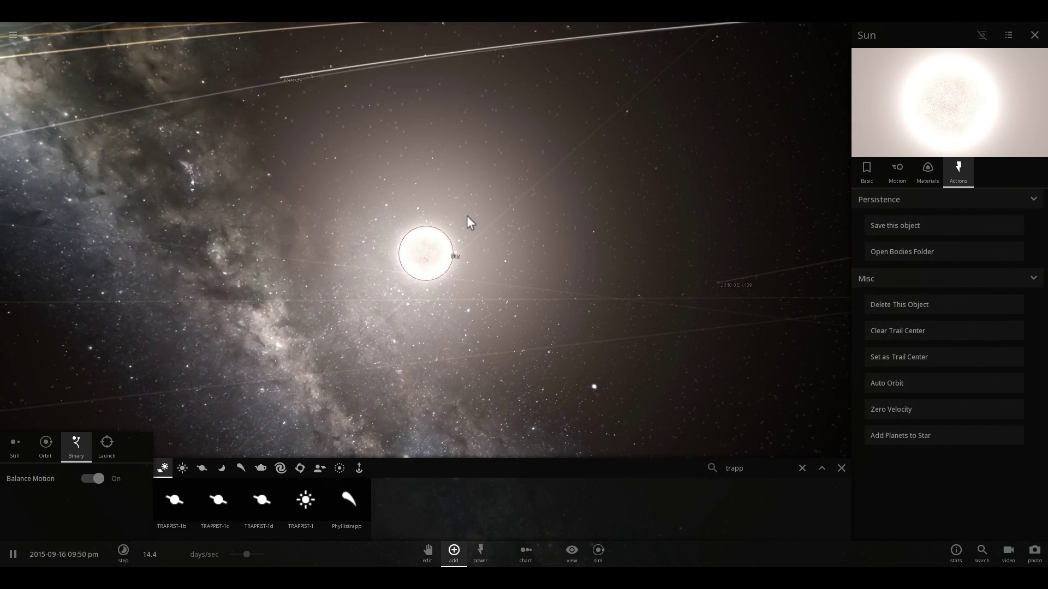
{"action": "left_click_drag", "start_coordinate": [467, 215], "coordinate": [580, 147]}
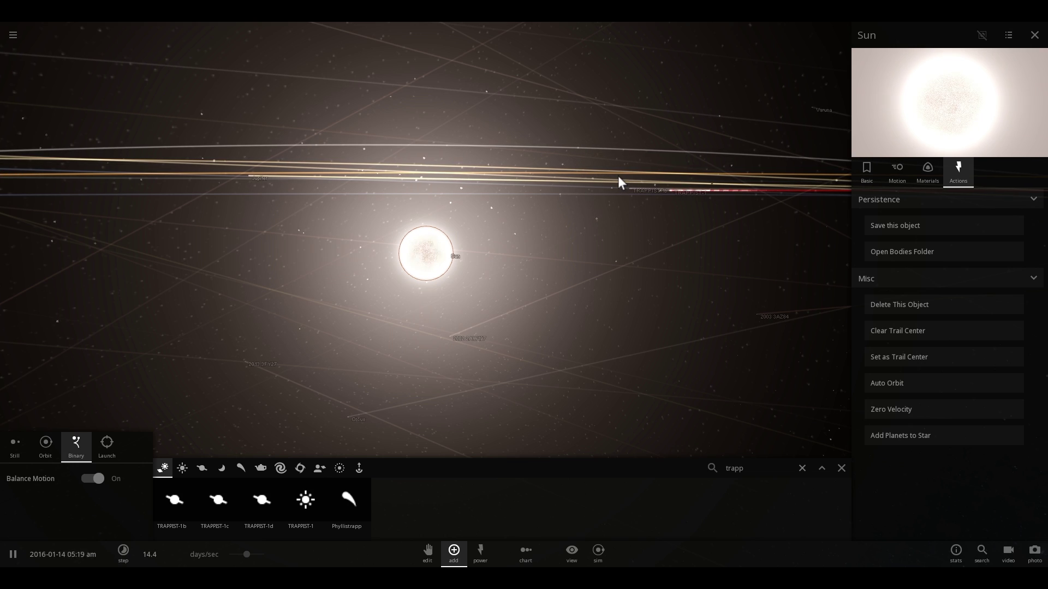
{"action": "left_click_drag", "start_coordinate": [614, 176], "coordinate": [596, 199]}
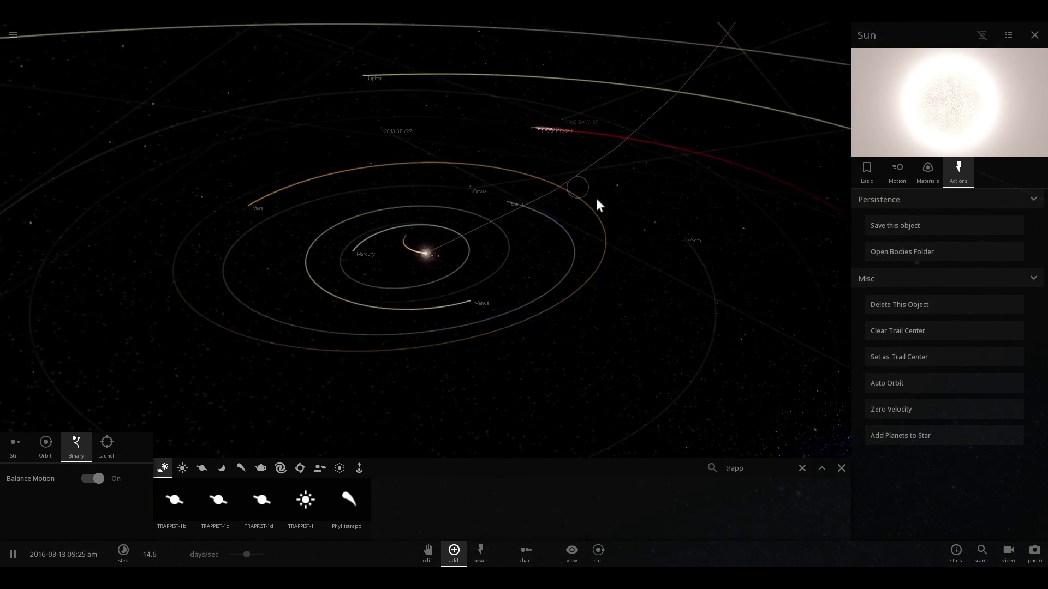
Step: Examine TRAPPIST-1's path around the Sun relative to the planetary orbits, including Earth's, from several distances and angles
{"action": "scroll", "coordinate": [589, 192], "scroll_direction": "down", "scroll_amount": 5}
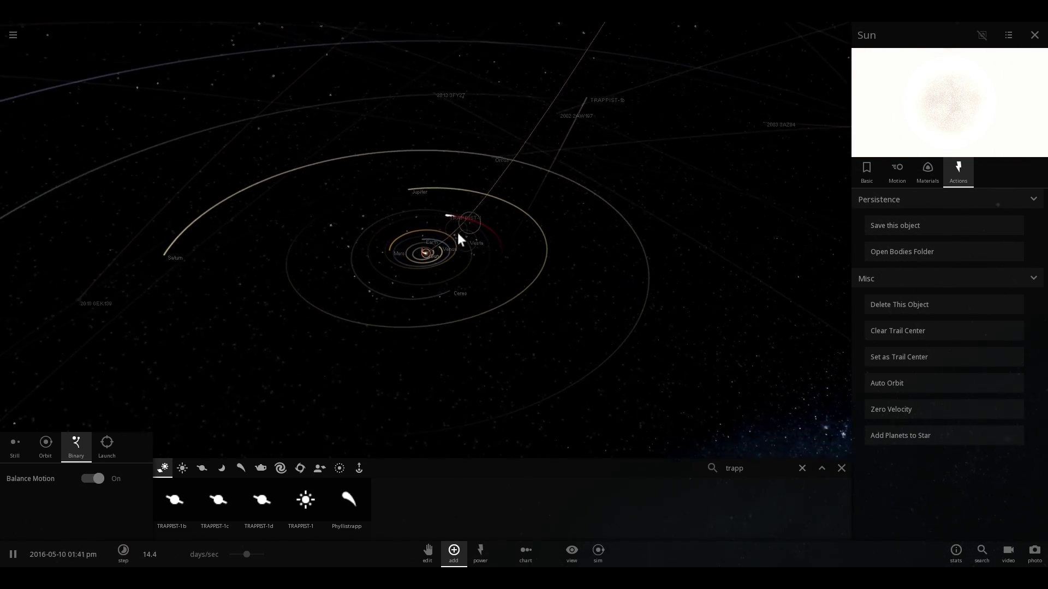
{"action": "left_click_drag", "start_coordinate": [457, 232], "coordinate": [427, 250]}
{"action": "scroll", "coordinate": [488, 244], "scroll_direction": "up", "scroll_amount": 1}
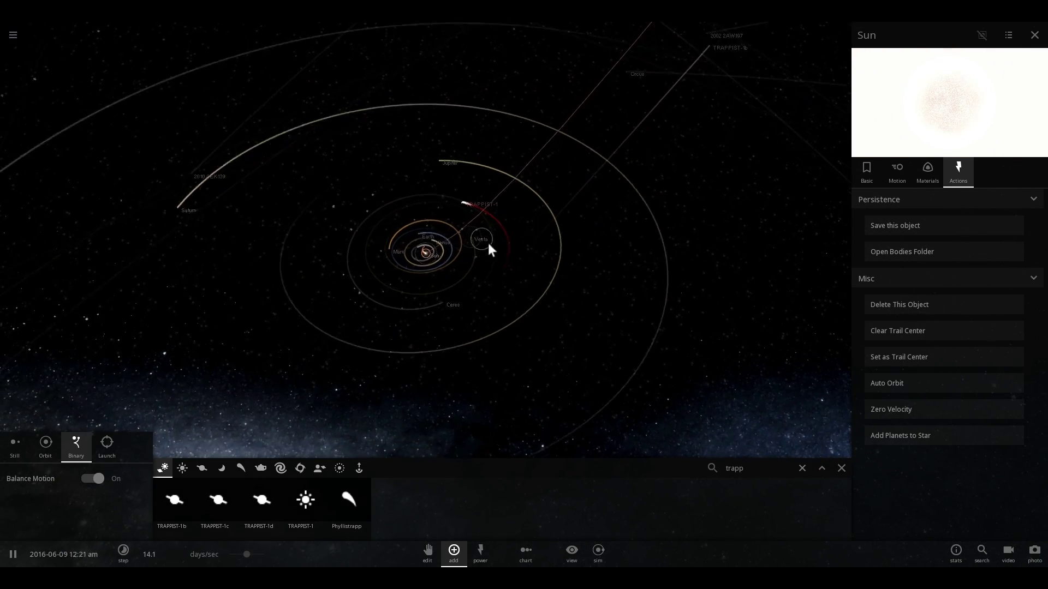
{"action": "scroll", "coordinate": [487, 244], "scroll_direction": "up", "scroll_amount": 5}
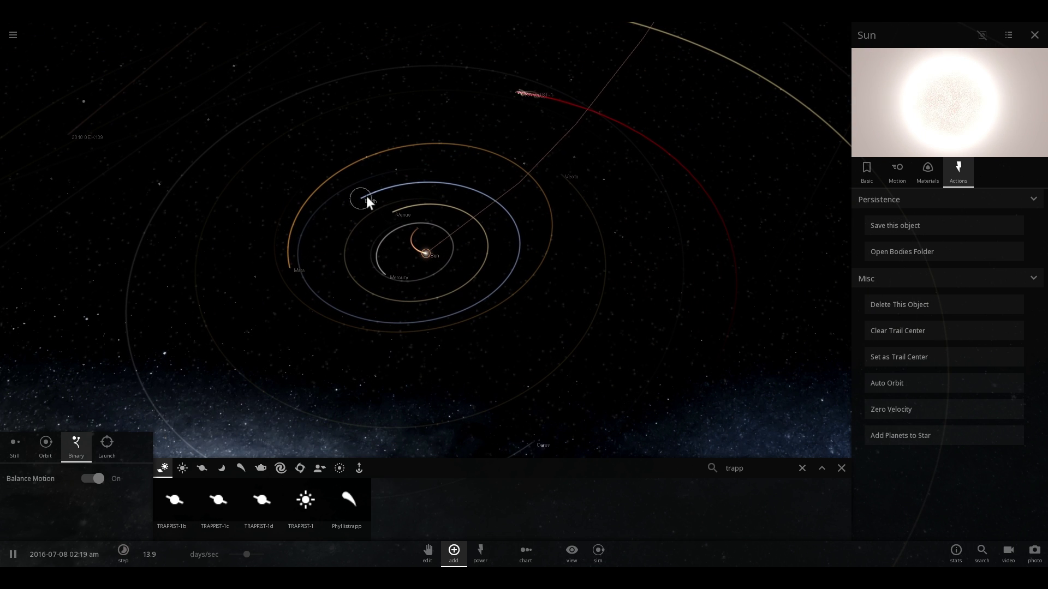
{"action": "left_click", "coordinate": [367, 197]}
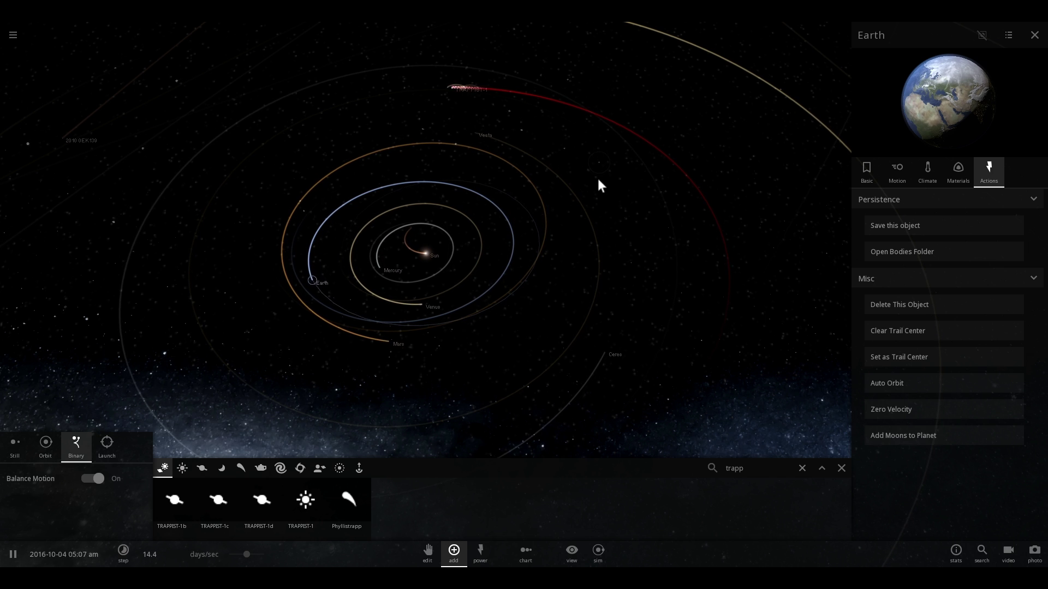
{"action": "left_click_drag", "start_coordinate": [598, 179], "coordinate": [349, 111]}
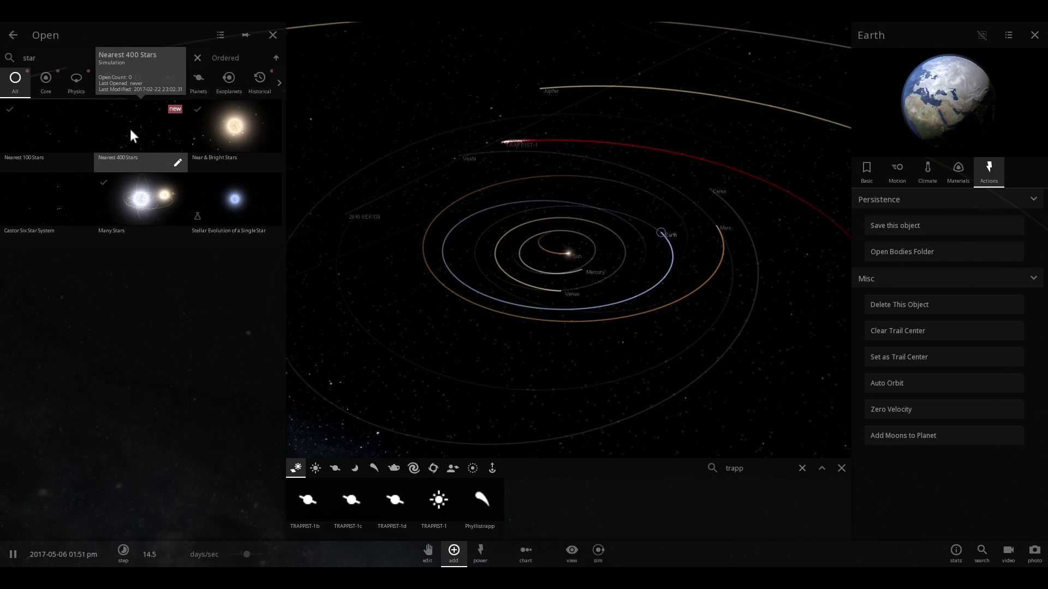
Step: Open the Nearest 400 Stars simulation from the simulations matching "star" and view its stars
{"action": "left_click", "coordinate": [132, 129]}
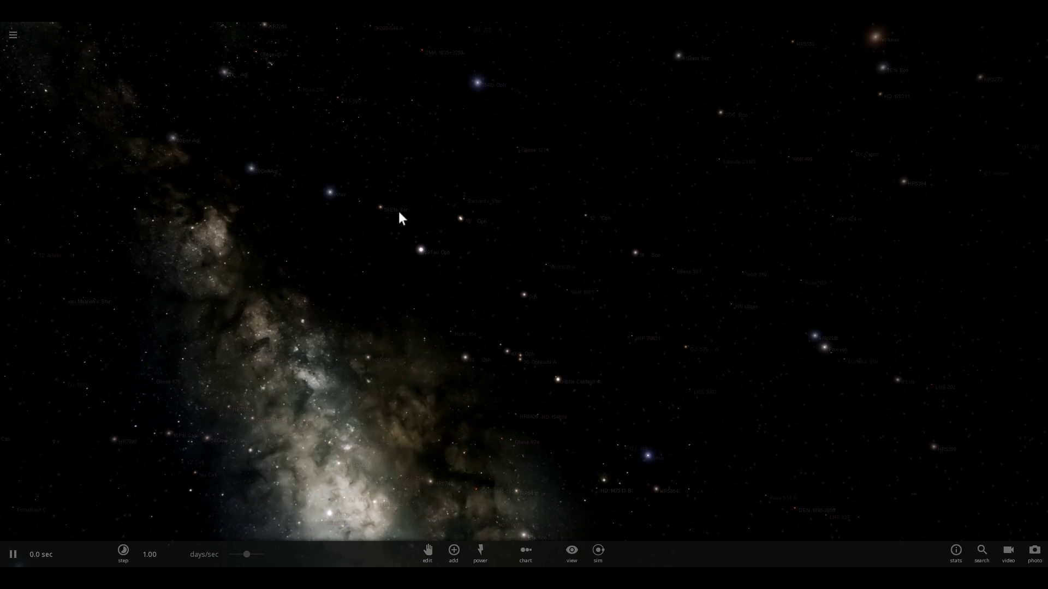
{"action": "scroll", "coordinate": [524, 279], "scroll_direction": "down", "scroll_amount": 4}
{"action": "left_click_drag", "start_coordinate": [535, 300], "coordinate": [556, 311]}
{"action": "scroll", "coordinate": [534, 301], "scroll_direction": "up", "scroll_amount": 5}
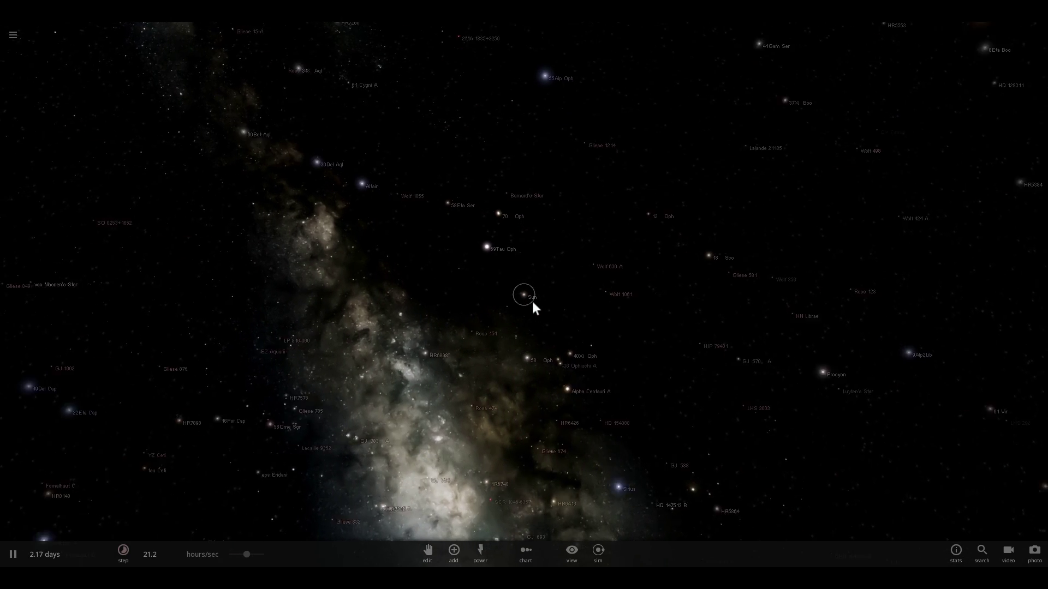
Step: Select the Sun and examine its position within the cluster of nearest stars, from far out and closer in
{"action": "left_click", "coordinate": [528, 300]}
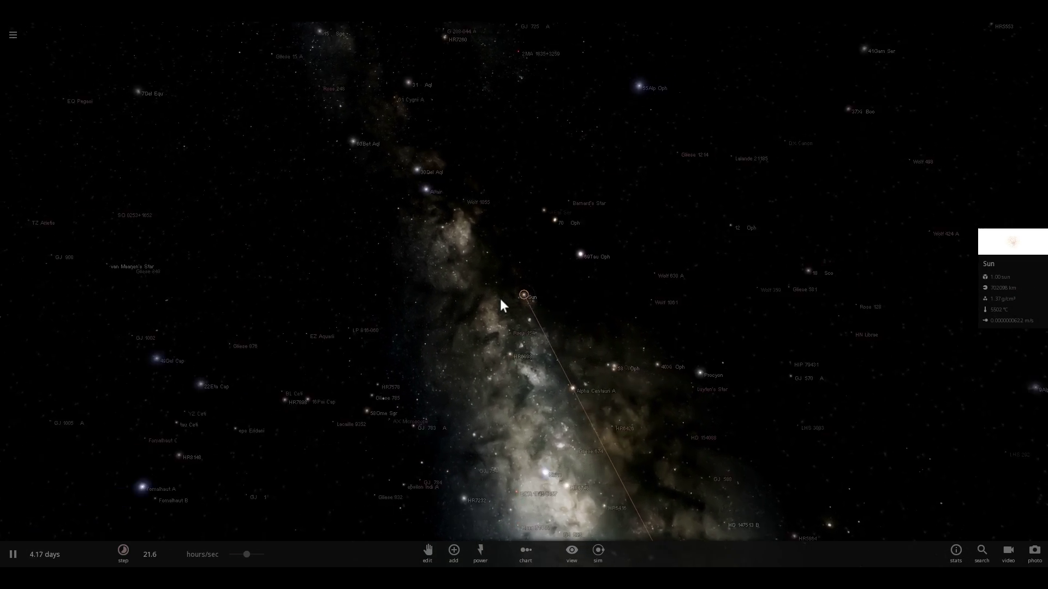
{"action": "scroll", "coordinate": [500, 299], "scroll_direction": "down", "scroll_amount": 10}
{"action": "left_click_drag", "start_coordinate": [499, 297], "coordinate": [637, 325]}
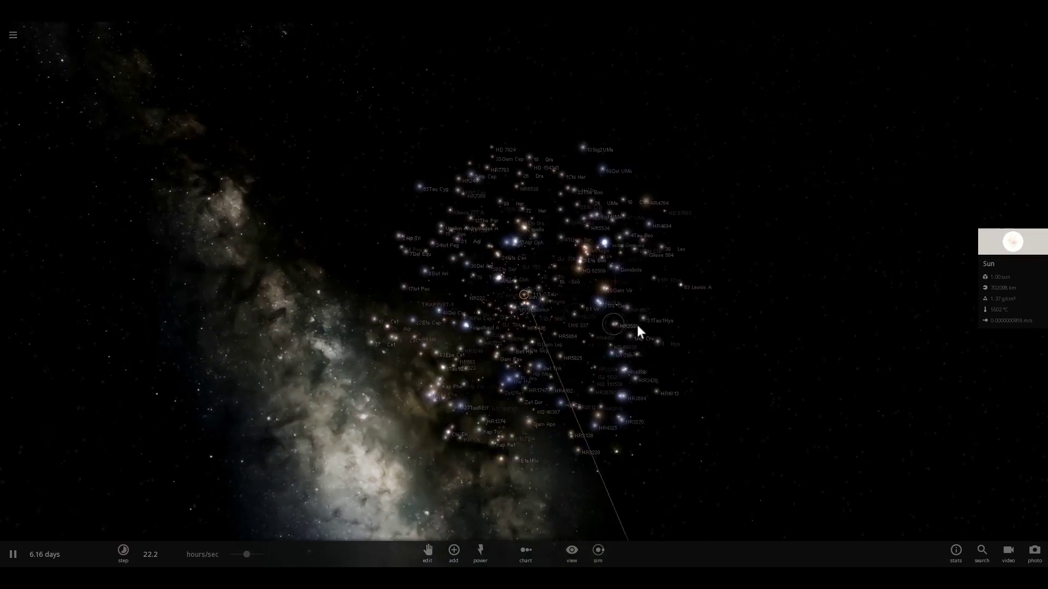
{"action": "scroll", "coordinate": [636, 325], "scroll_direction": "up", "scroll_amount": 5}
{"action": "left_click_drag", "start_coordinate": [555, 339], "coordinate": [607, 359]}
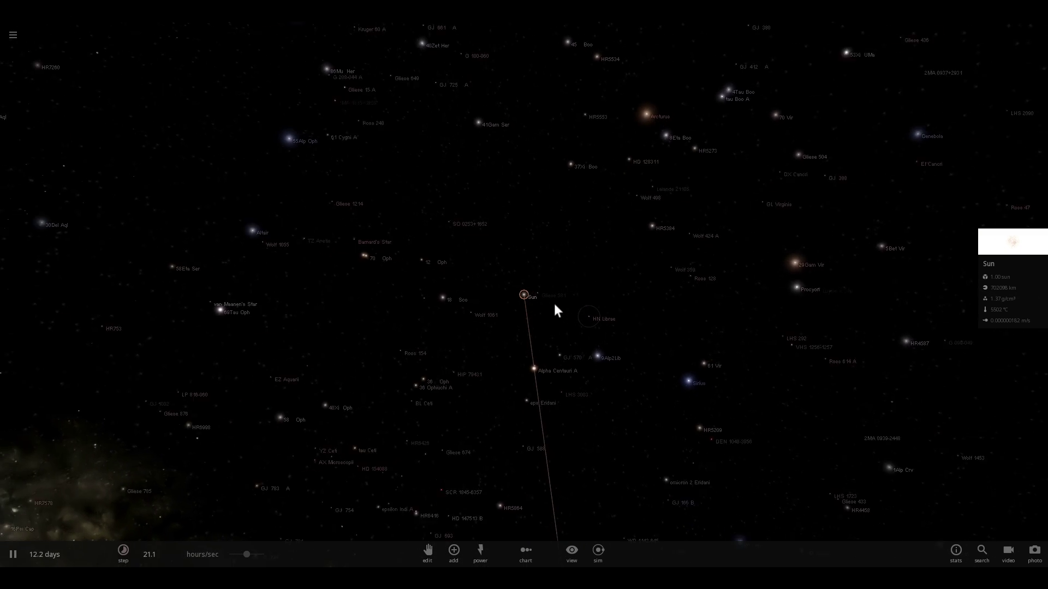
{"action": "scroll", "coordinate": [554, 305], "scroll_direction": "up", "scroll_amount": 3}
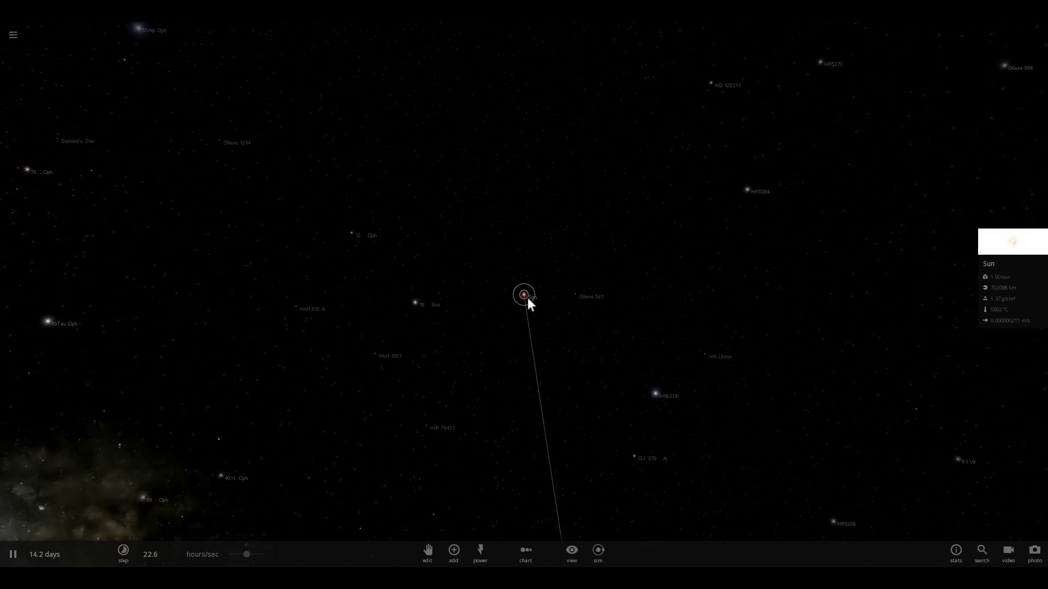
Step: Inspect the neighbouring stars Barnard's Star, Gliese 1214 and Wolf 630 A one after another
{"action": "right_click_drag", "start_coordinate": [328, 279], "coordinate": [551, 300]}
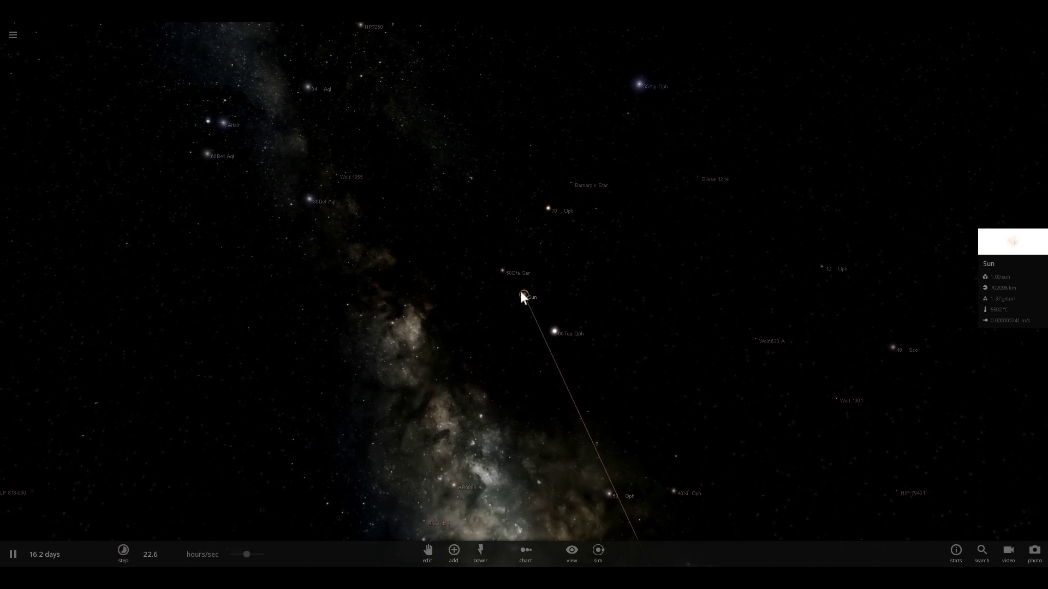
{"action": "left_click", "coordinate": [567, 183]}
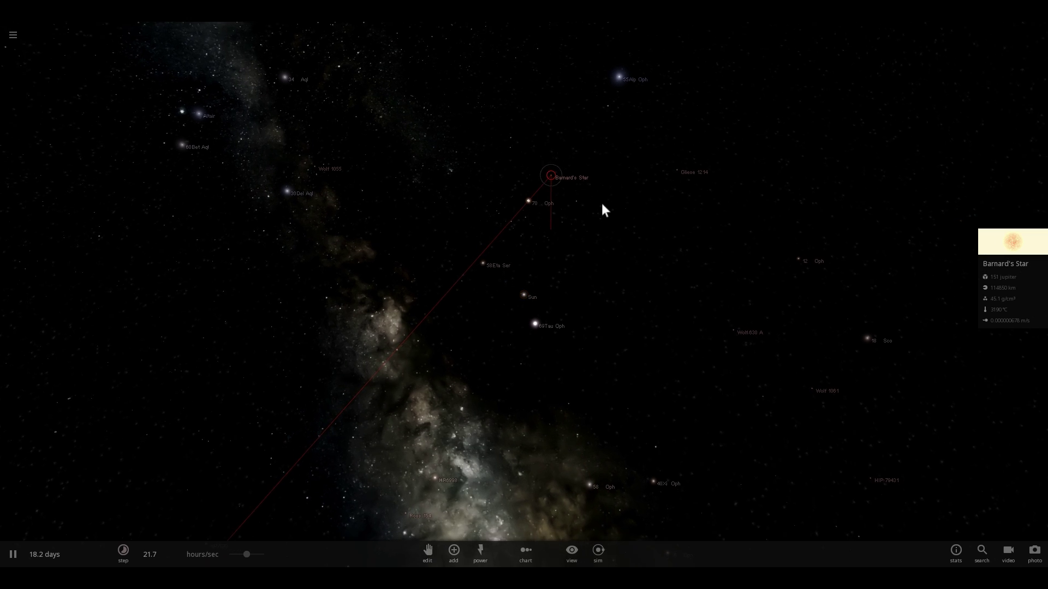
{"action": "left_click", "coordinate": [626, 156]}
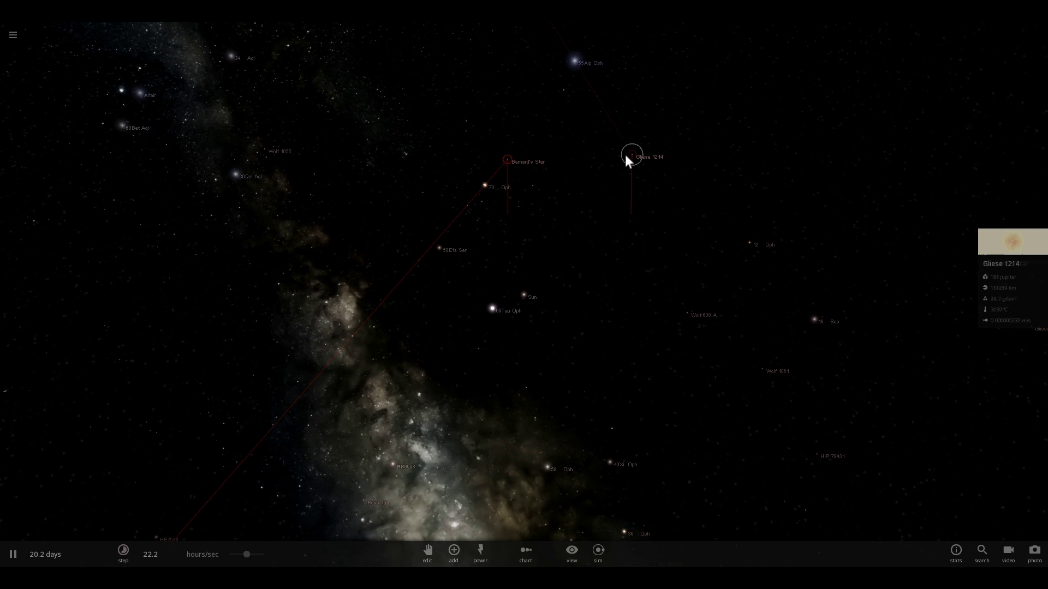
{"action": "left_click", "coordinate": [592, 273]}
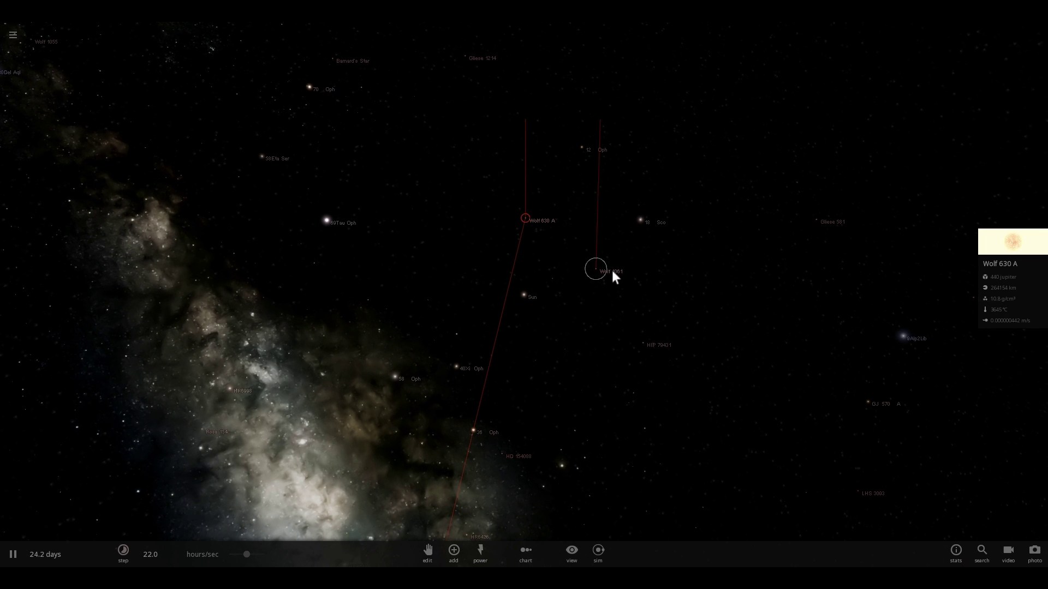
Step: Look around the stars near Wolf 630 A and the Sun, and select 9Alp2Lib to inspect it
{"action": "right_click_drag", "start_coordinate": [590, 198], "coordinate": [617, 227]}
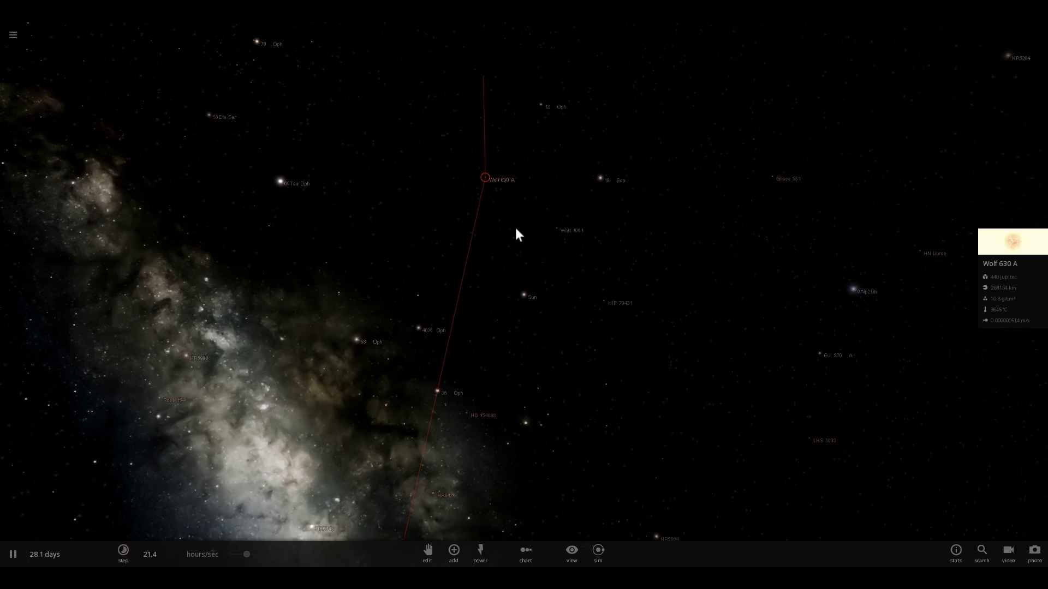
{"action": "right_click_drag", "start_coordinate": [516, 227], "coordinate": [510, 222]}
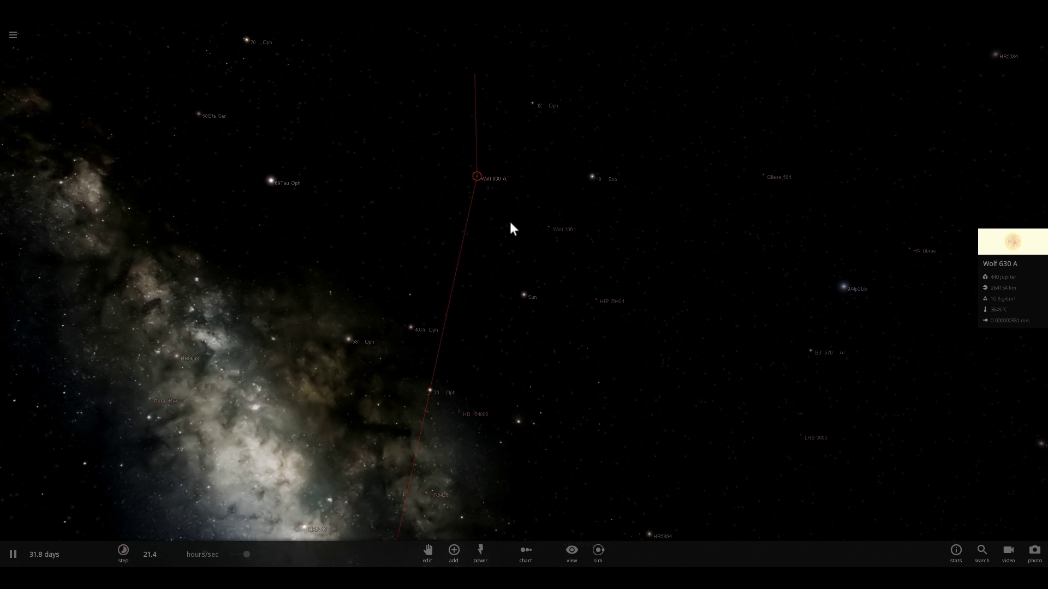
{"action": "right_click_drag", "start_coordinate": [510, 225], "coordinate": [518, 228]}
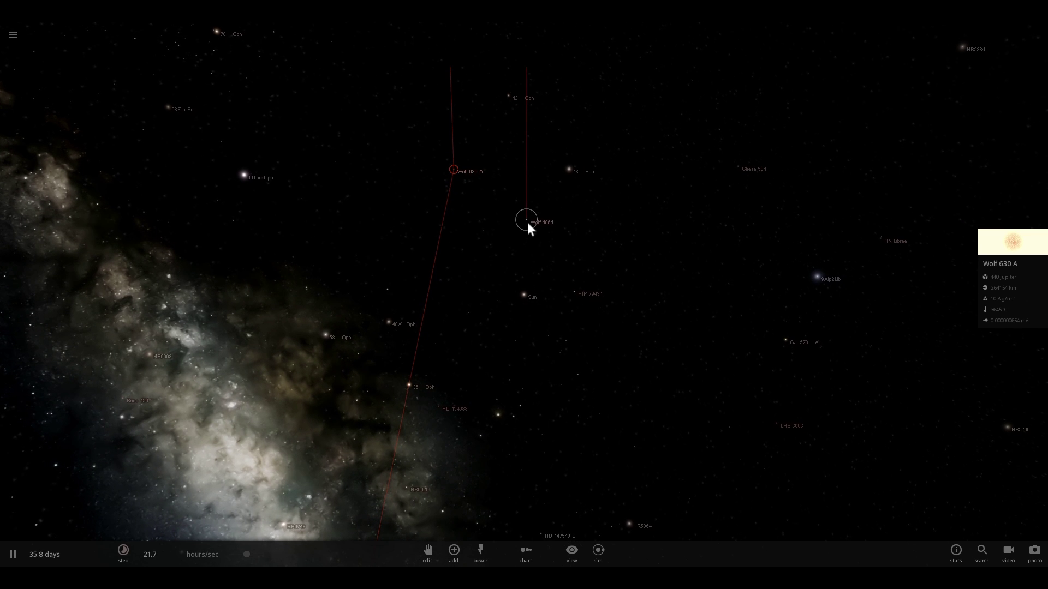
{"action": "right_click_drag", "start_coordinate": [620, 212], "coordinate": [677, 228]}
{"action": "left_click", "coordinate": [690, 257]}
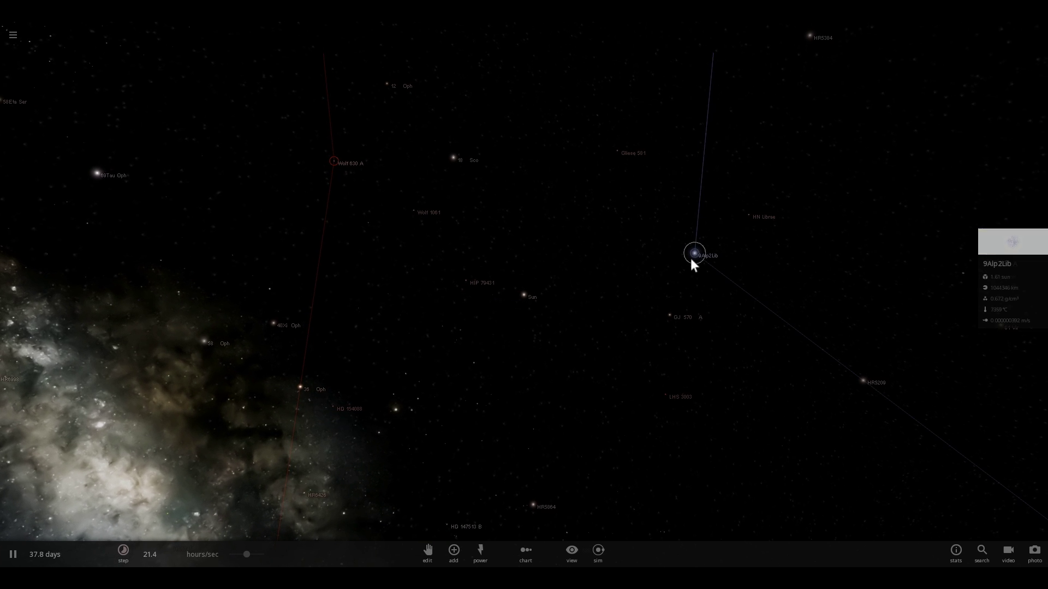
{"action": "left_click_drag", "start_coordinate": [605, 261], "coordinate": [748, 416]}
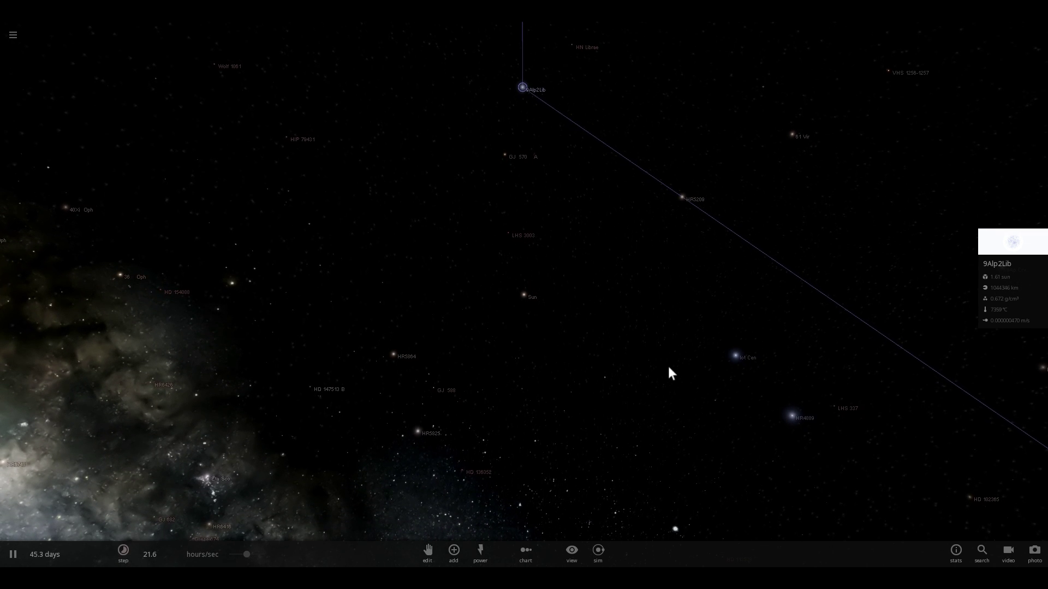
Step: Focus on Altair, view it close up, and look over the stars surrounding it
{"action": "scroll", "coordinate": [525, 297], "scroll_direction": "up", "scroll_amount": 5}
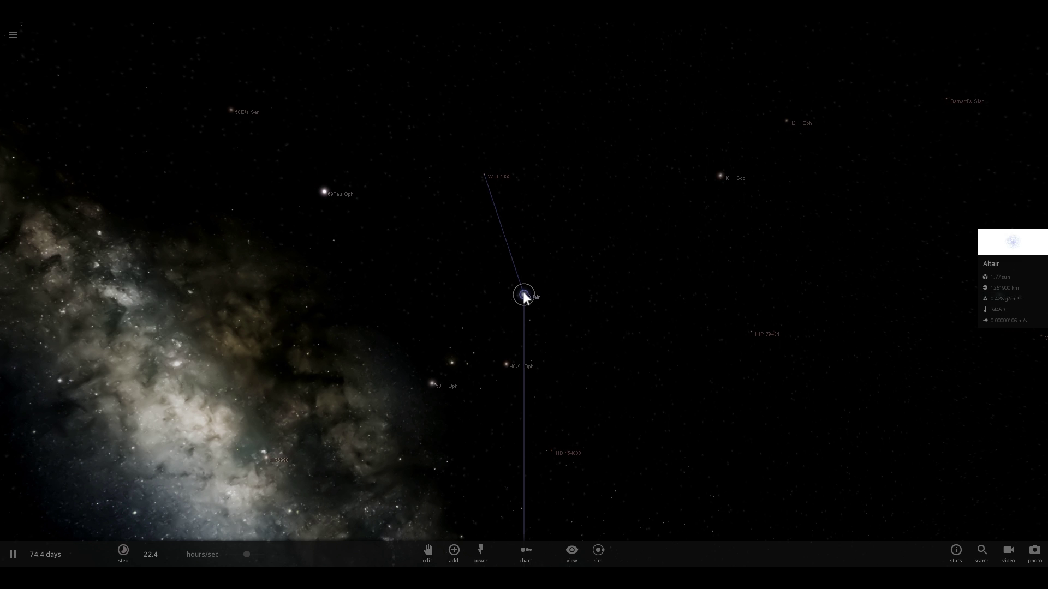
{"action": "scroll", "coordinate": [526, 299], "scroll_direction": "up", "scroll_amount": 5}
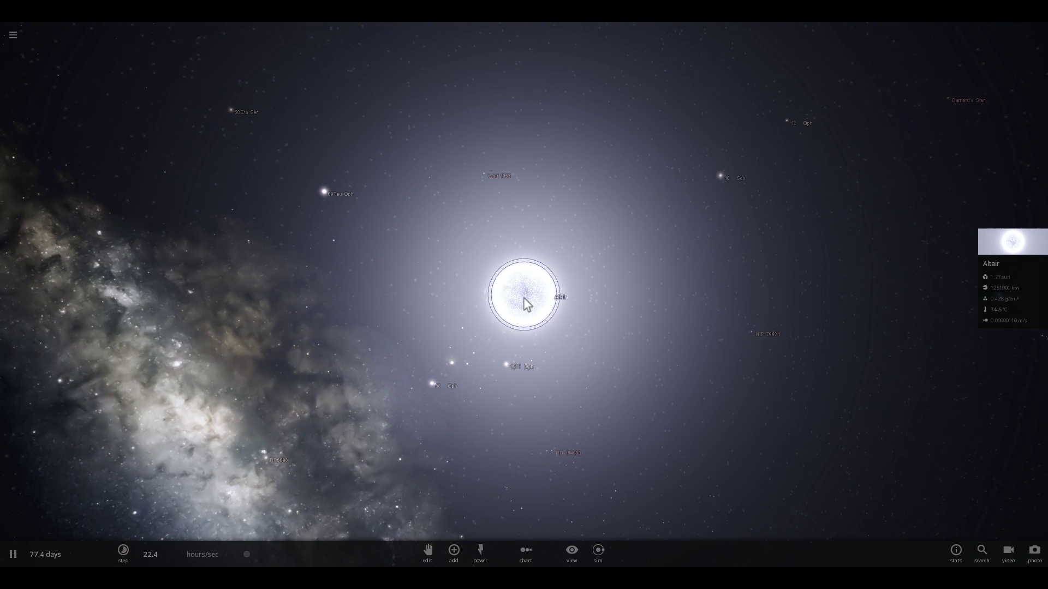
{"action": "right_click_drag", "start_coordinate": [523, 297], "coordinate": [629, 303]}
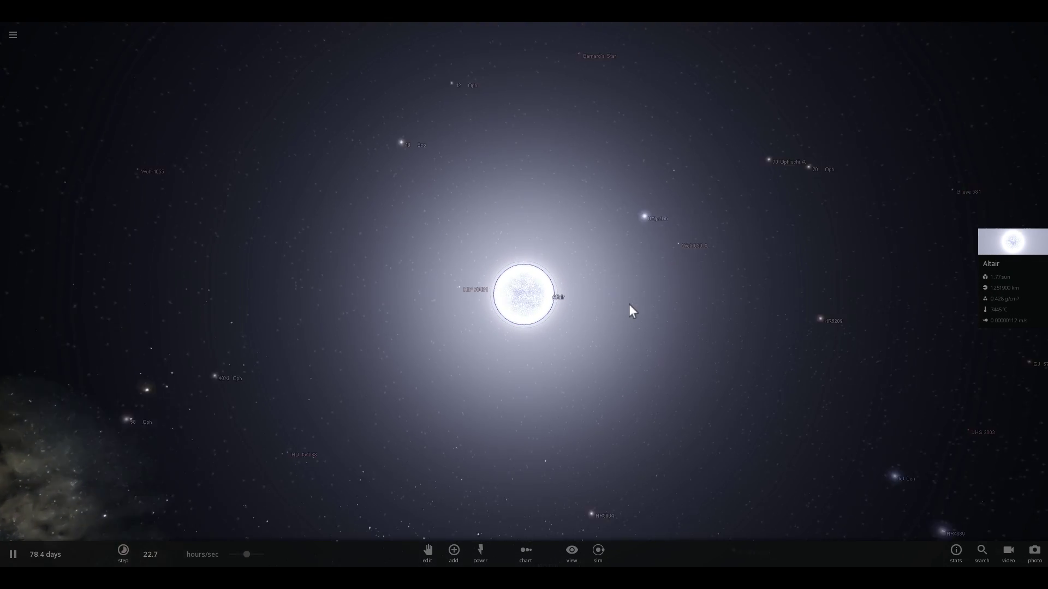
{"action": "left_click_drag", "start_coordinate": [583, 296], "coordinate": [618, 296]}
{"action": "right_click_drag", "start_coordinate": [617, 296], "coordinate": [643, 272]}
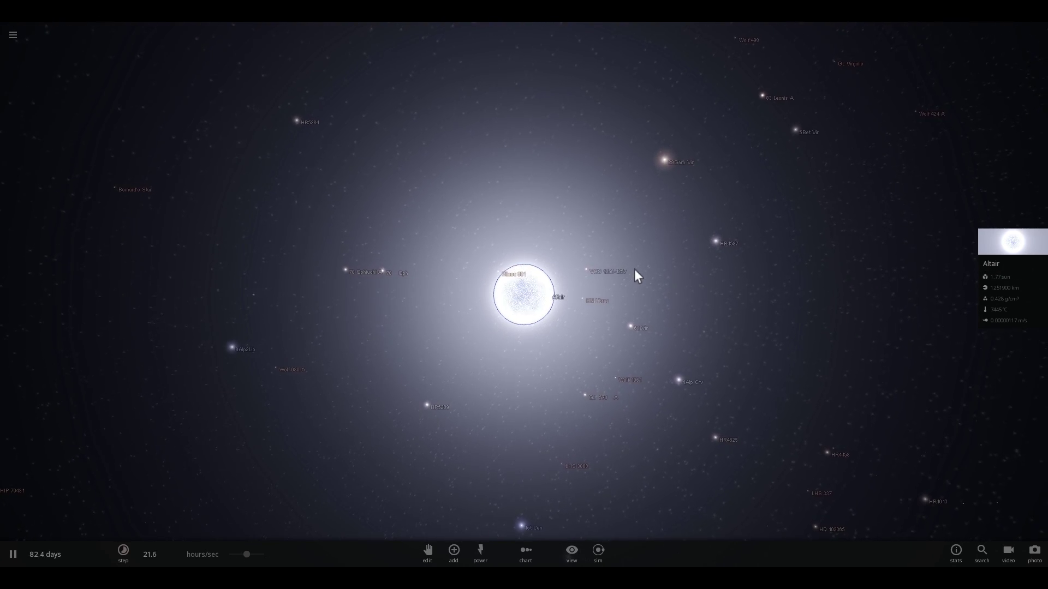
{"action": "scroll", "coordinate": [634, 269], "scroll_direction": "down", "scroll_amount": 4}
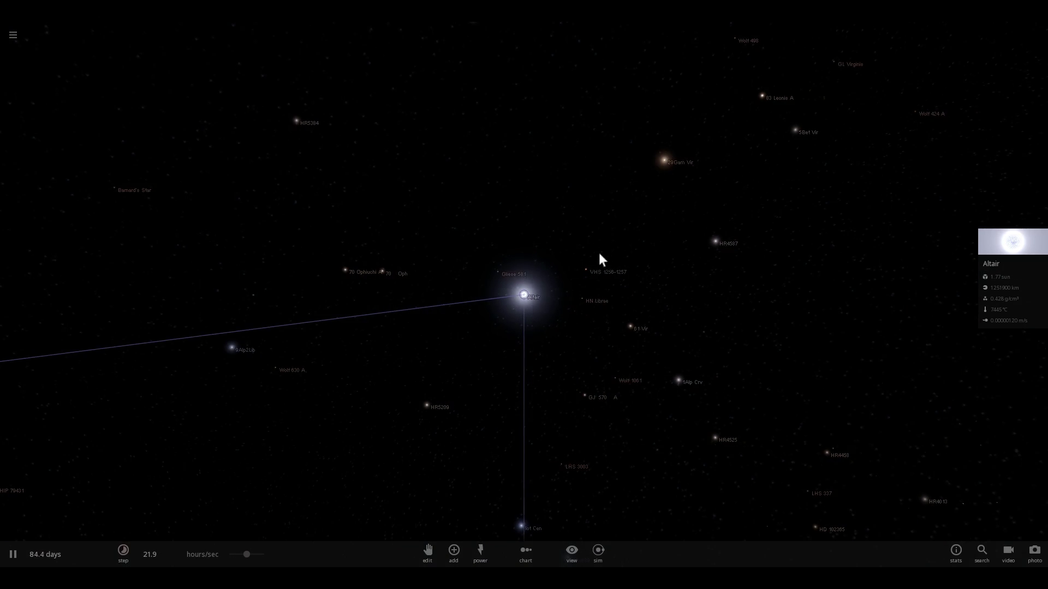
{"action": "left_click_drag", "start_coordinate": [599, 256], "coordinate": [636, 262]}
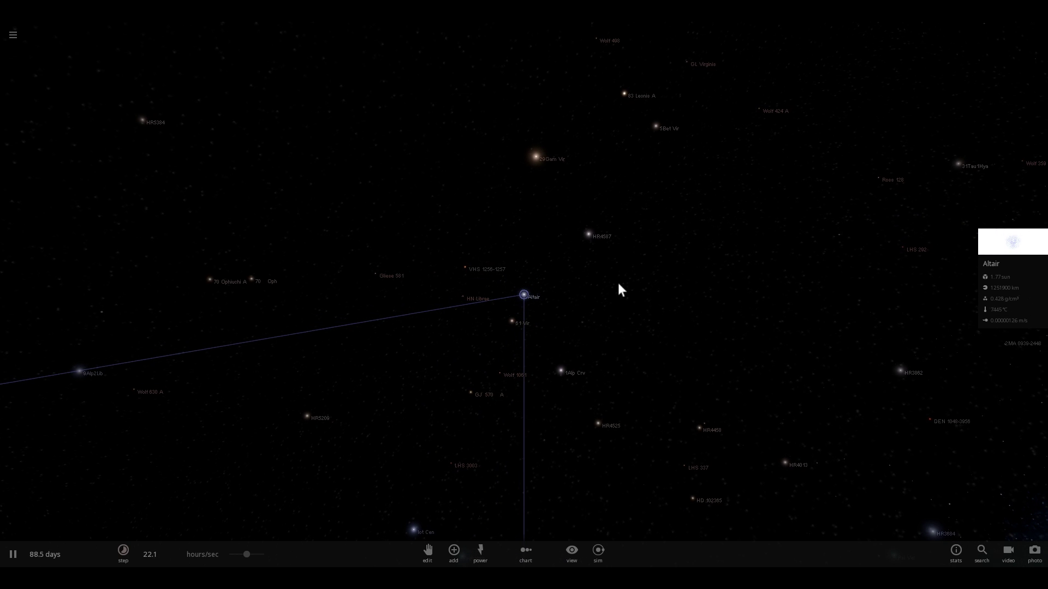
{"action": "left_click_drag", "start_coordinate": [620, 285], "coordinate": [585, 259]}
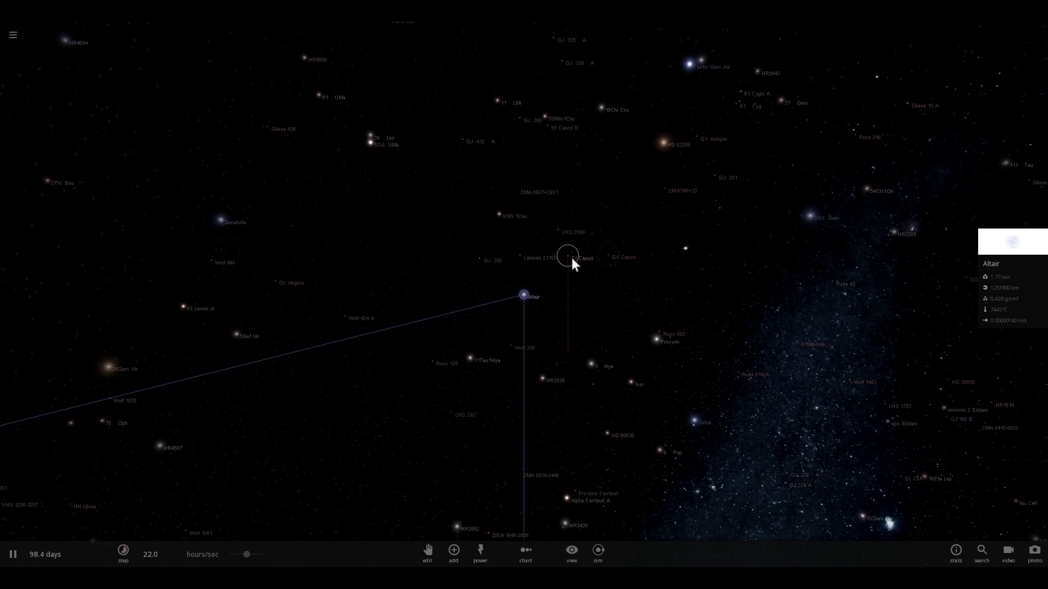
Step: Focus on DX Cancri and view the star close up and from farther out
{"action": "left_click", "coordinate": [609, 256]}
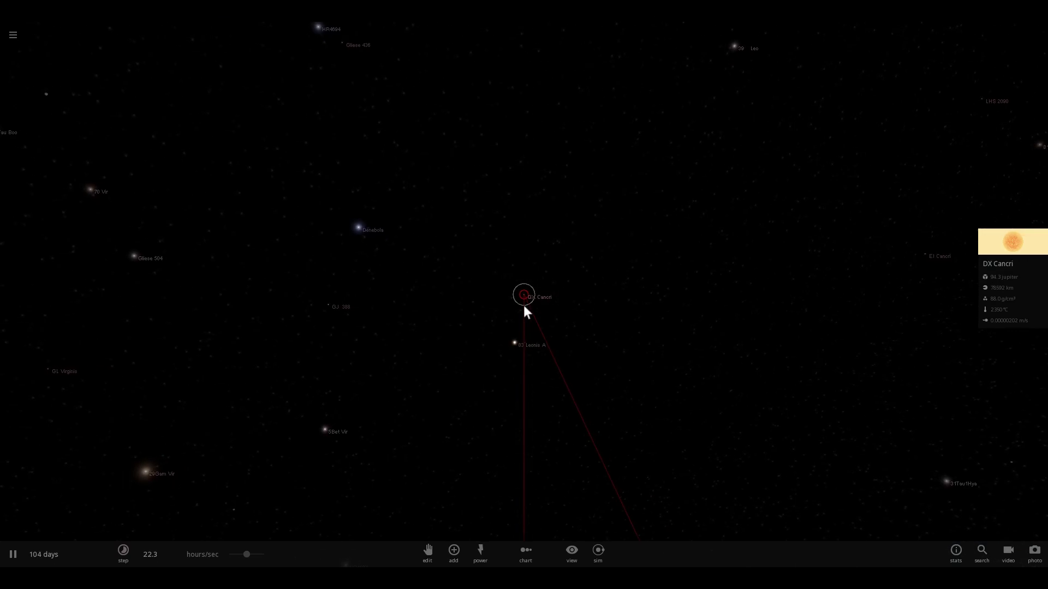
{"action": "scroll", "coordinate": [524, 306], "scroll_direction": "up", "scroll_amount": 5}
{"action": "scroll", "coordinate": [524, 306], "scroll_direction": "down", "scroll_amount": 2}
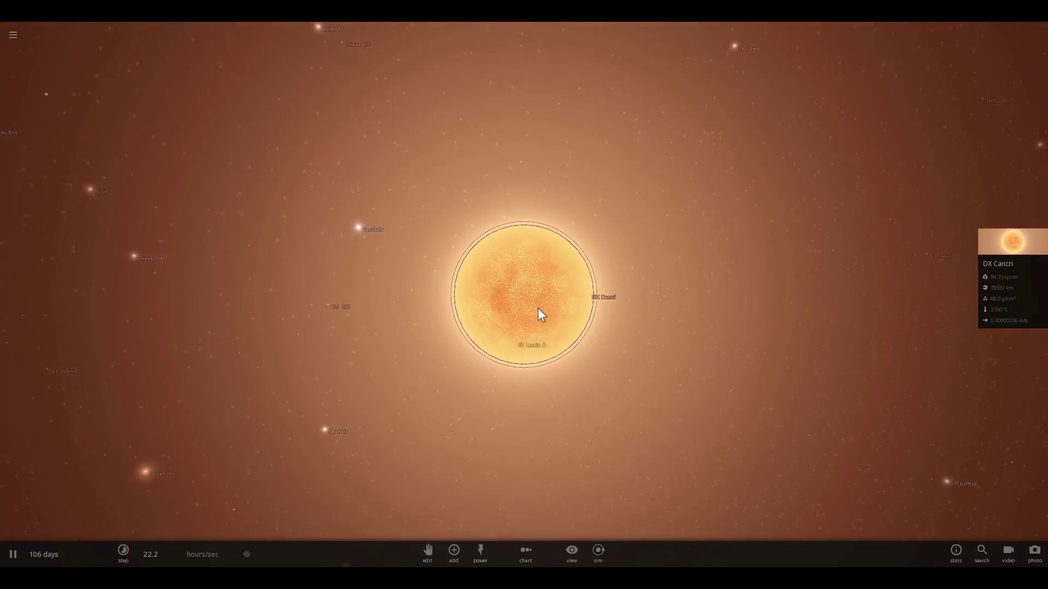
{"action": "right_click_drag", "start_coordinate": [536, 310], "coordinate": [489, 326]}
{"action": "scroll", "coordinate": [490, 331], "scroll_direction": "down", "scroll_amount": 8}
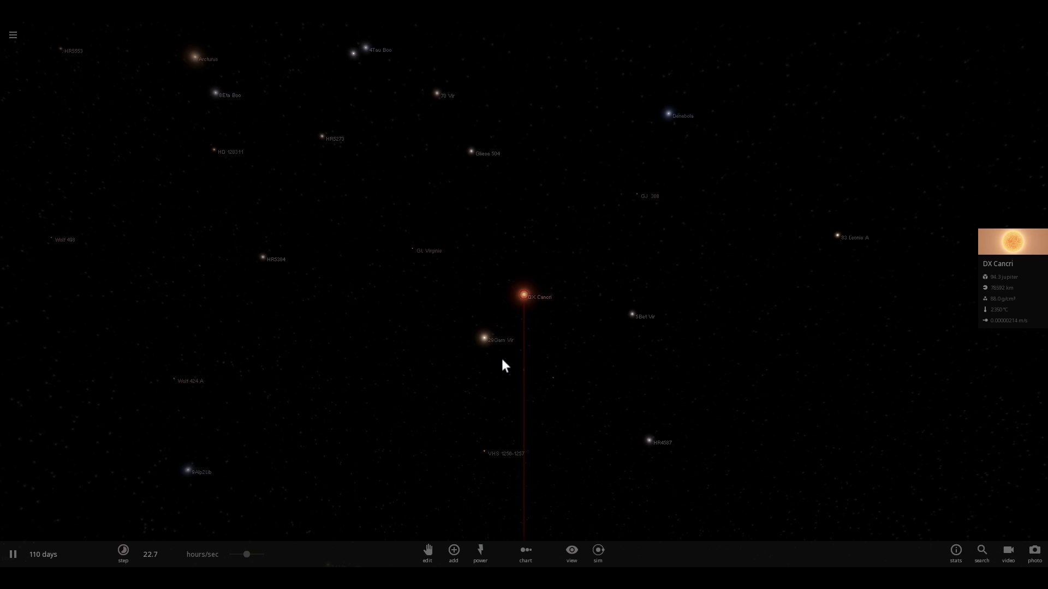
Step: Survey the stars around DX Cancri until the whole cluster of nearest stars is in view
{"action": "left_click_drag", "start_coordinate": [503, 355], "coordinate": [436, 381]}
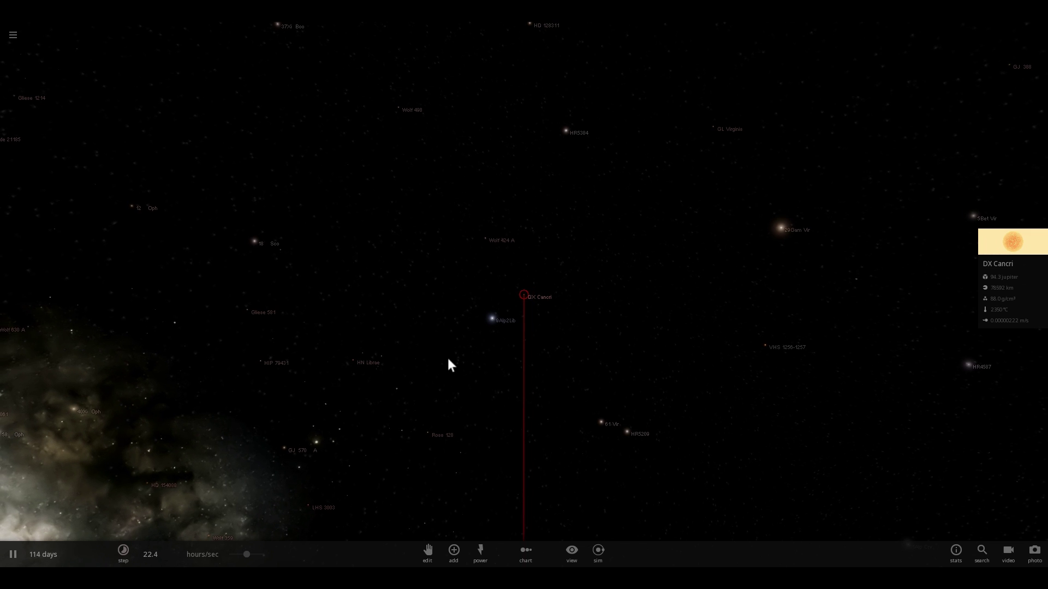
{"action": "scroll", "coordinate": [448, 365], "scroll_direction": "down", "scroll_amount": 3}
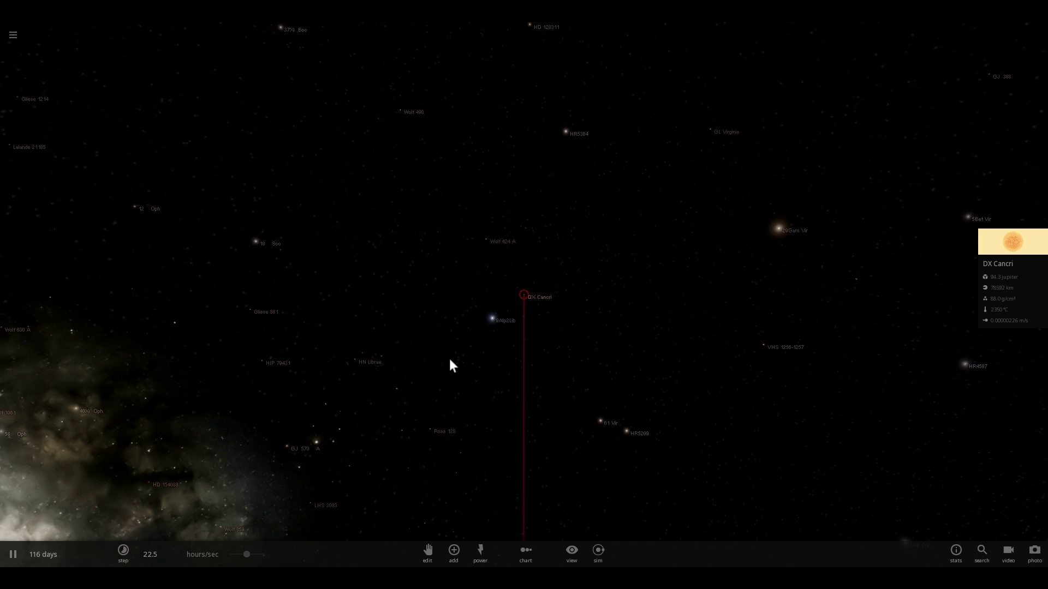
{"action": "scroll", "coordinate": [449, 367], "scroll_direction": "down", "scroll_amount": 5}
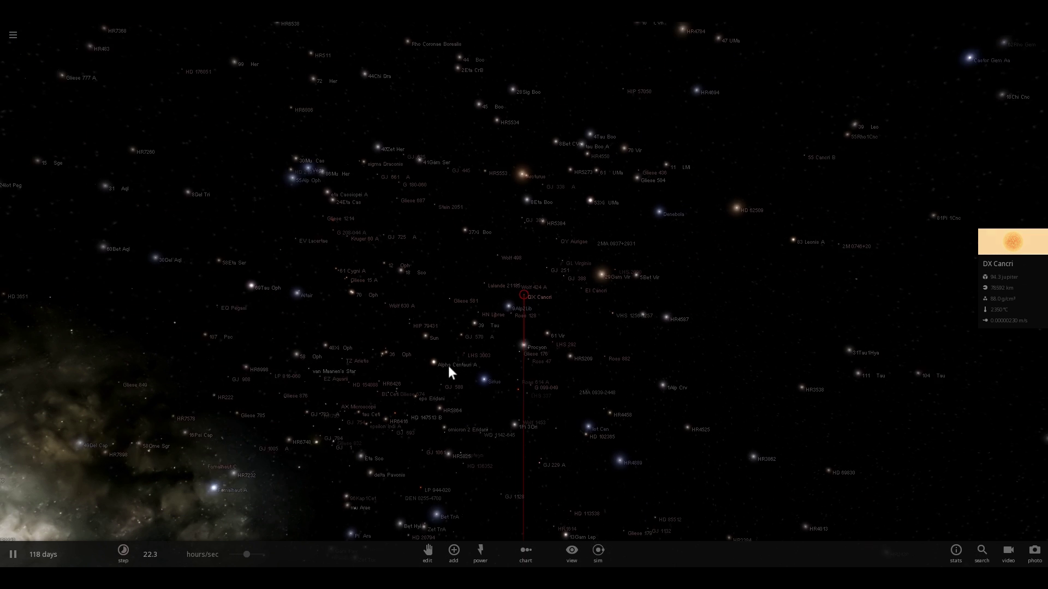
{"action": "scroll", "coordinate": [476, 358], "scroll_direction": "down", "scroll_amount": 2}
{"action": "right_click_drag", "start_coordinate": [473, 357], "coordinate": [511, 333]}
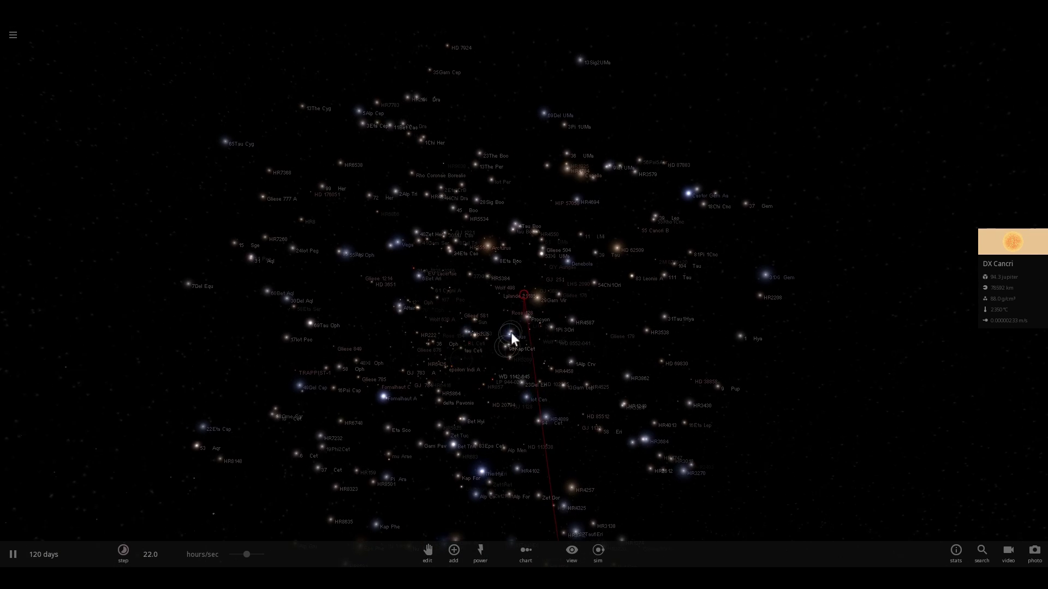
Step: Use the Explode power to blow up several stars around the outer parts of the nearest-stars cluster
{"action": "left_click", "coordinate": [481, 552]}
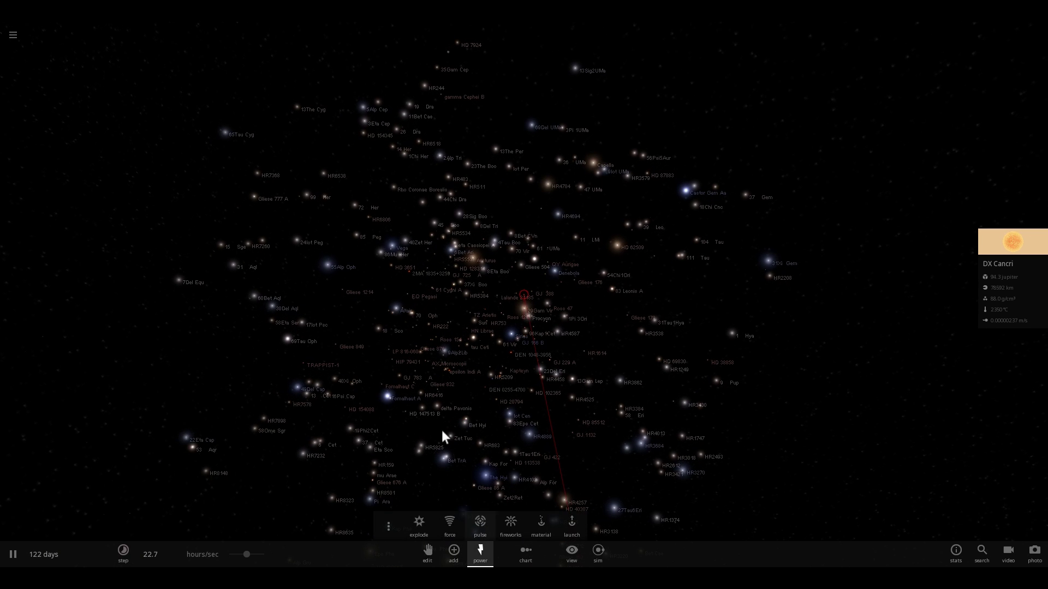
{"action": "right_click_drag", "start_coordinate": [441, 430], "coordinate": [489, 411]}
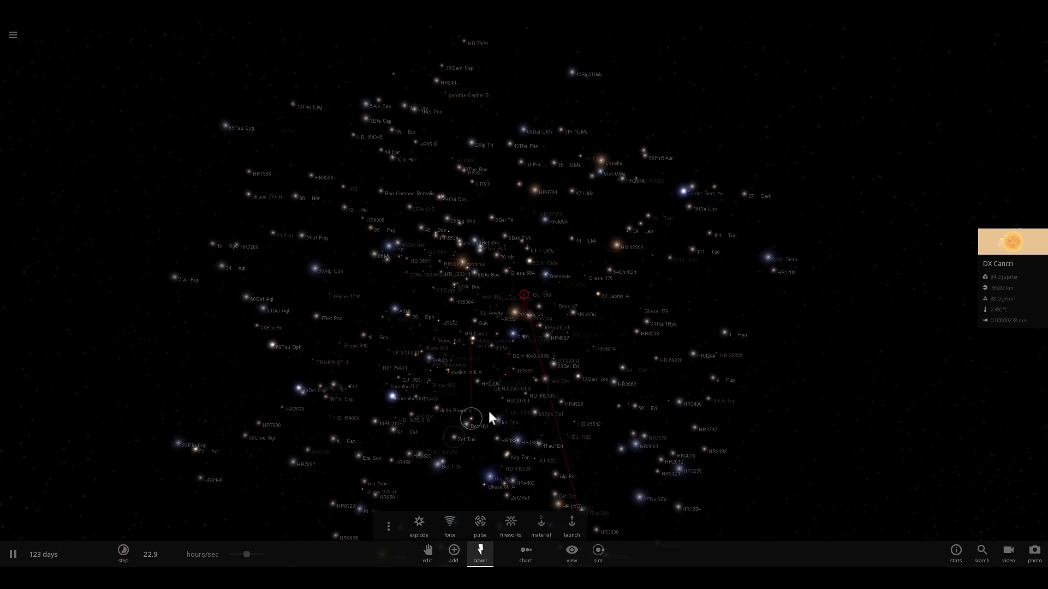
{"action": "left_click", "coordinate": [419, 525]}
{"action": "left_click", "coordinate": [758, 257]}
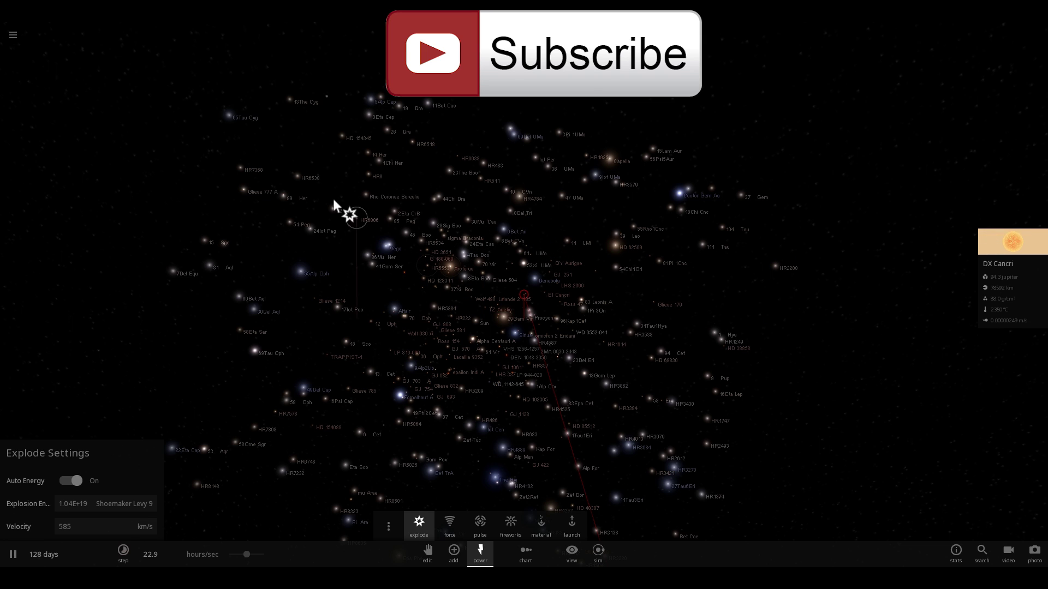
{"action": "left_click", "coordinate": [301, 387]}
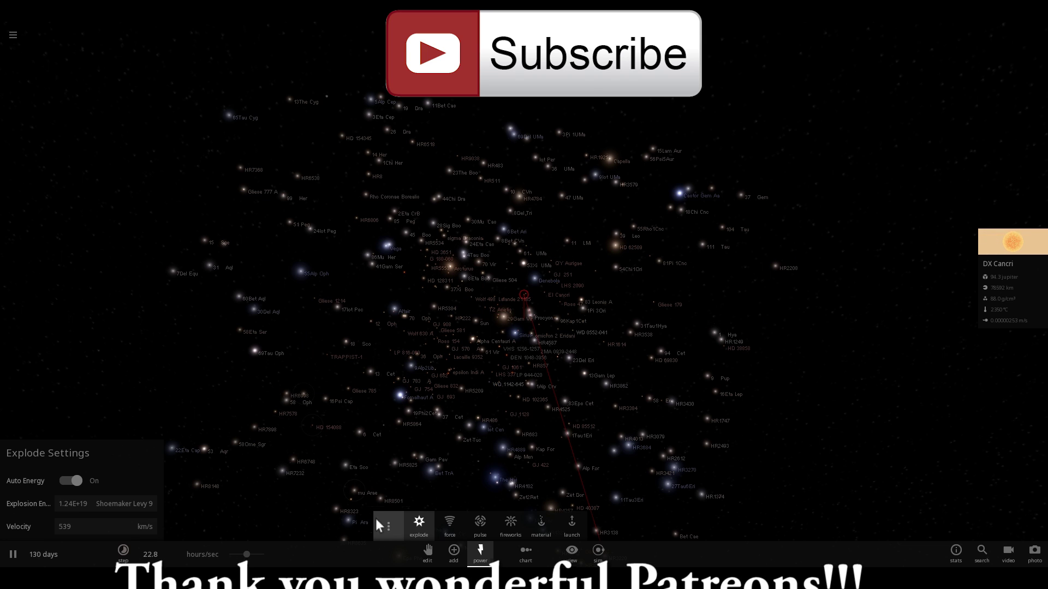
{"action": "scroll", "coordinate": [499, 462], "scroll_direction": "down", "scroll_amount": 4}
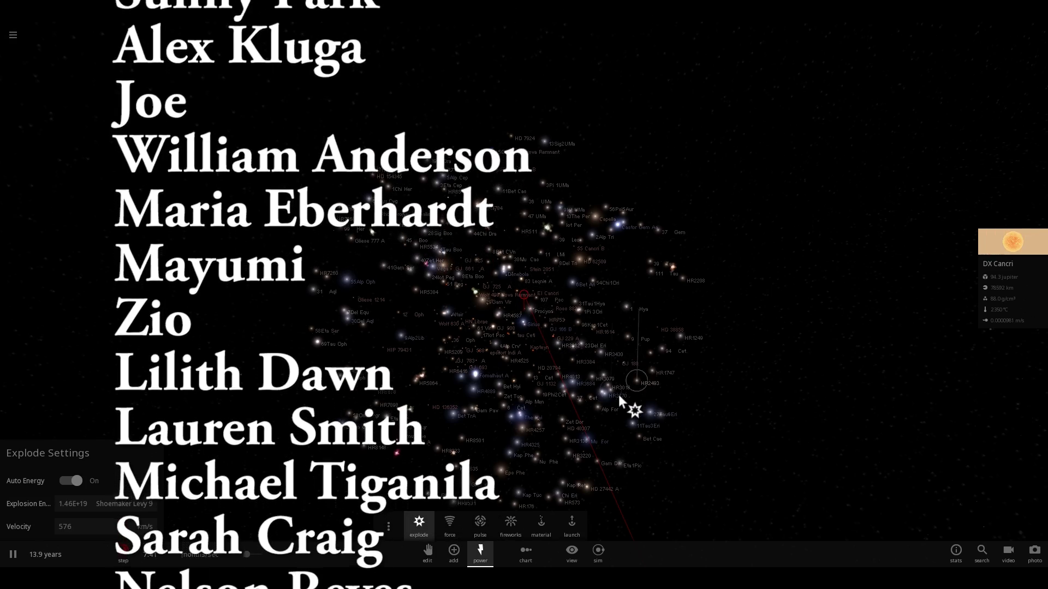
Step: Turn off the labels so the exploding stars are shown without their names
{"action": "left_click", "coordinate": [571, 551]}
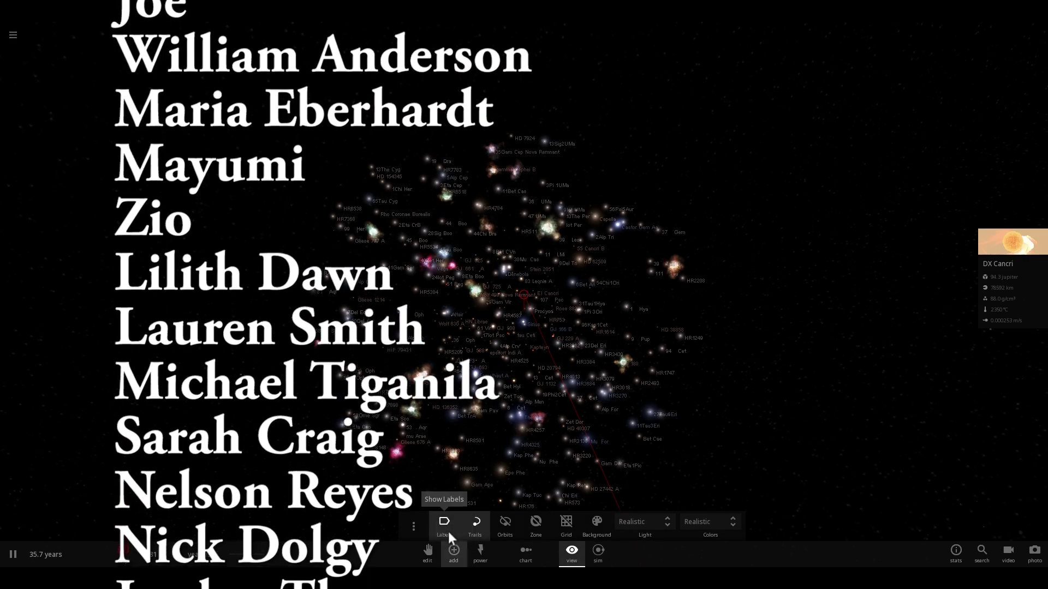
{"action": "left_click", "coordinate": [445, 525]}
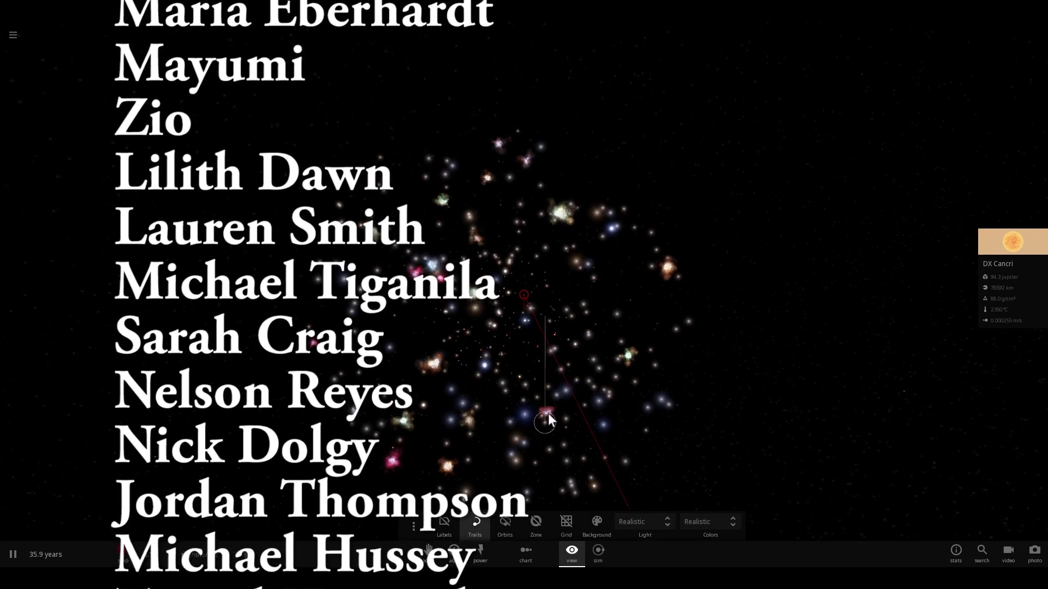